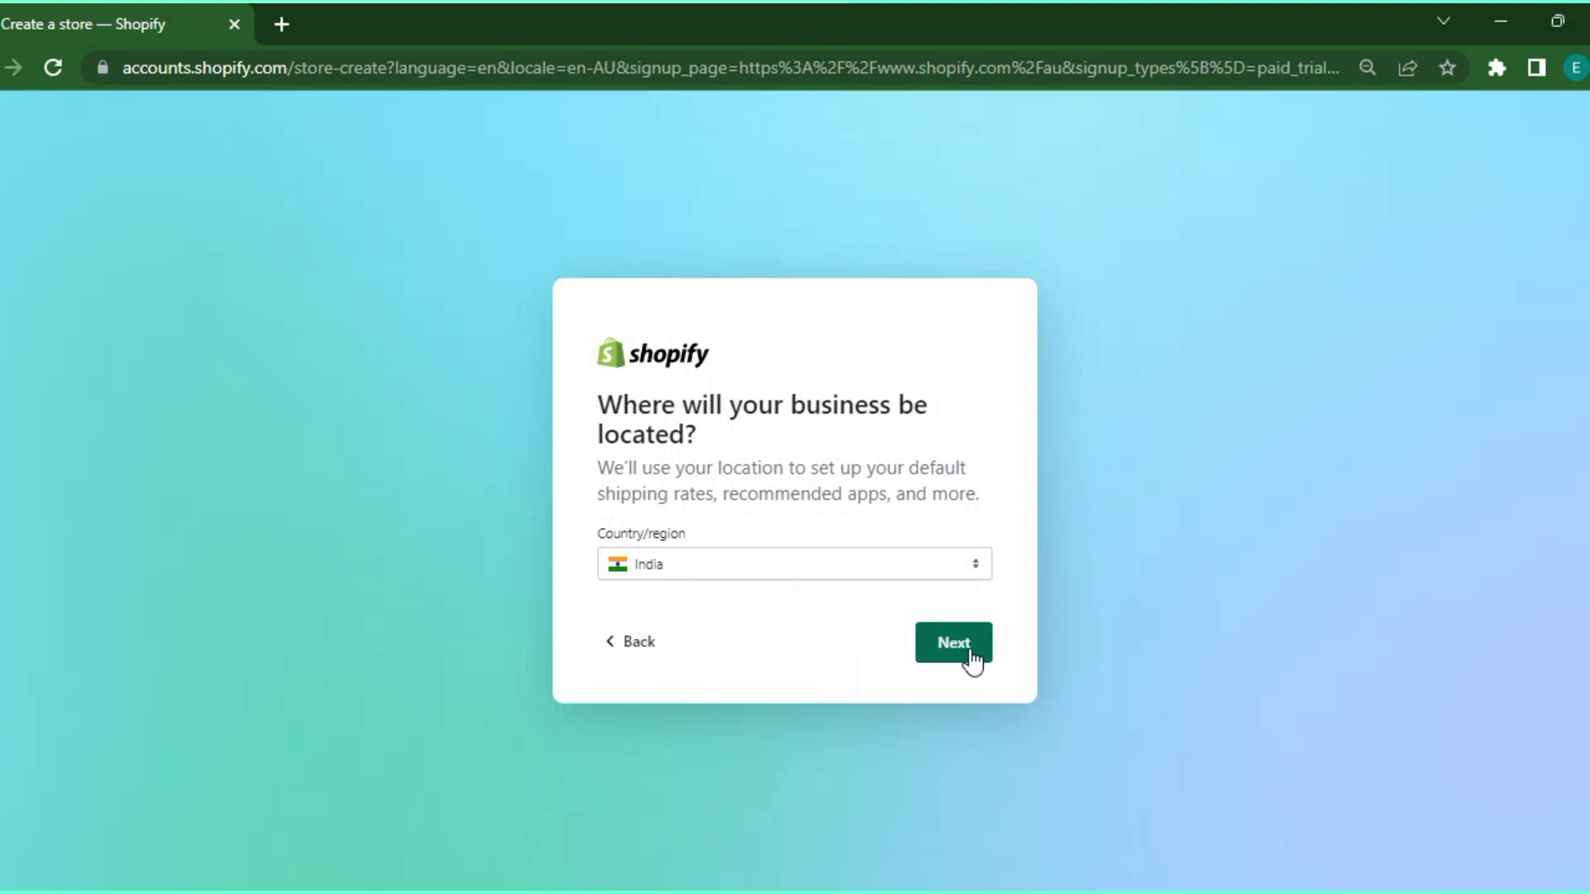
Confirm India as the business location and create the Shopify ID with the existing Google account.
left_click(971, 654)
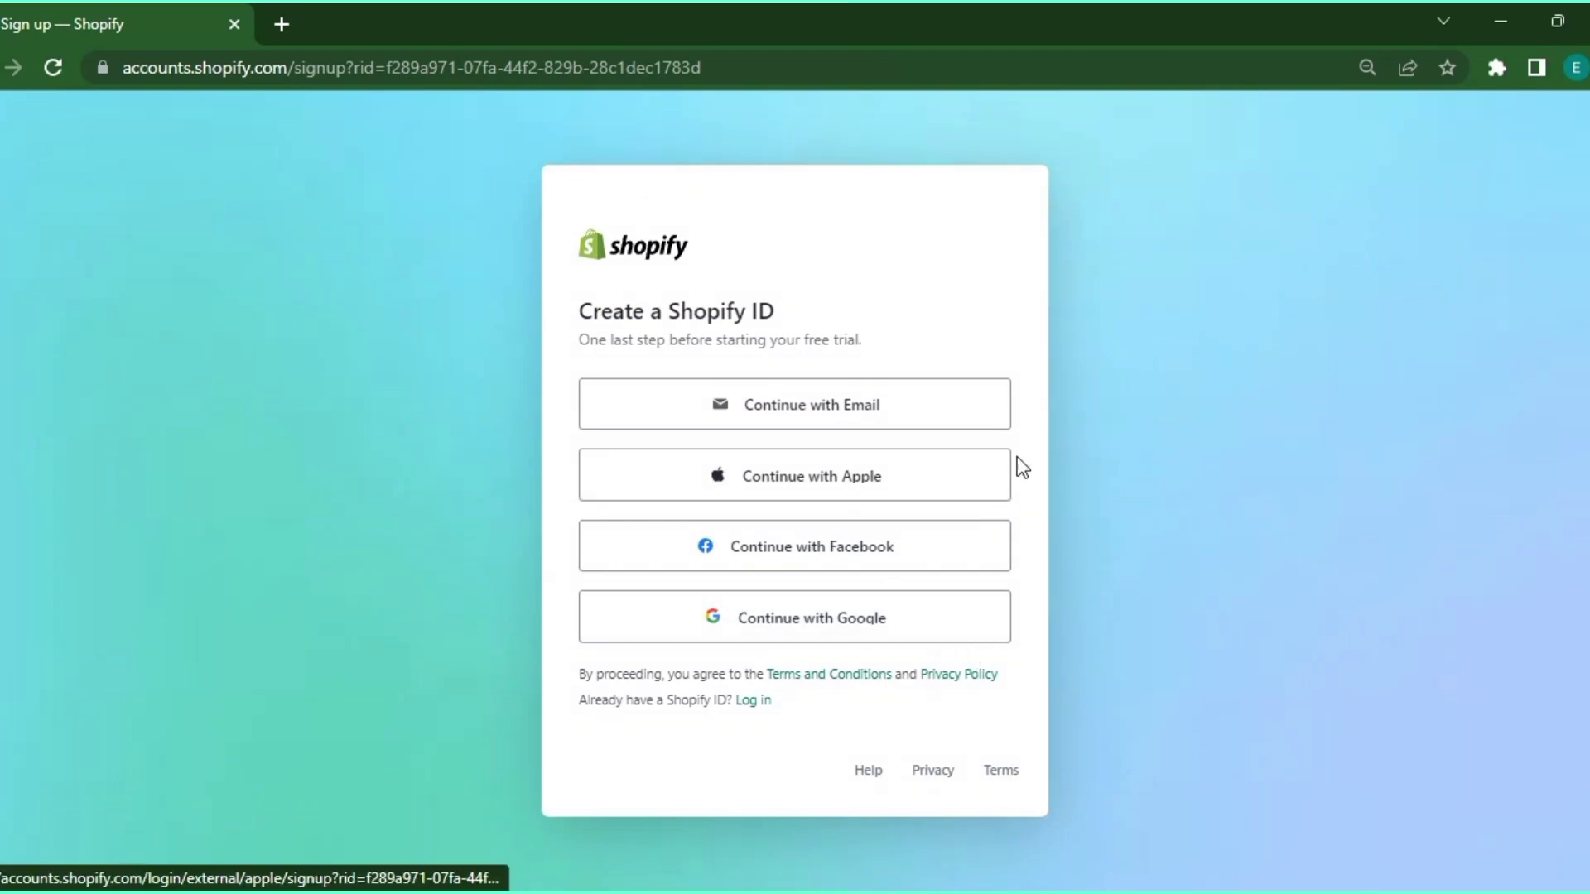
left_click(926, 620)
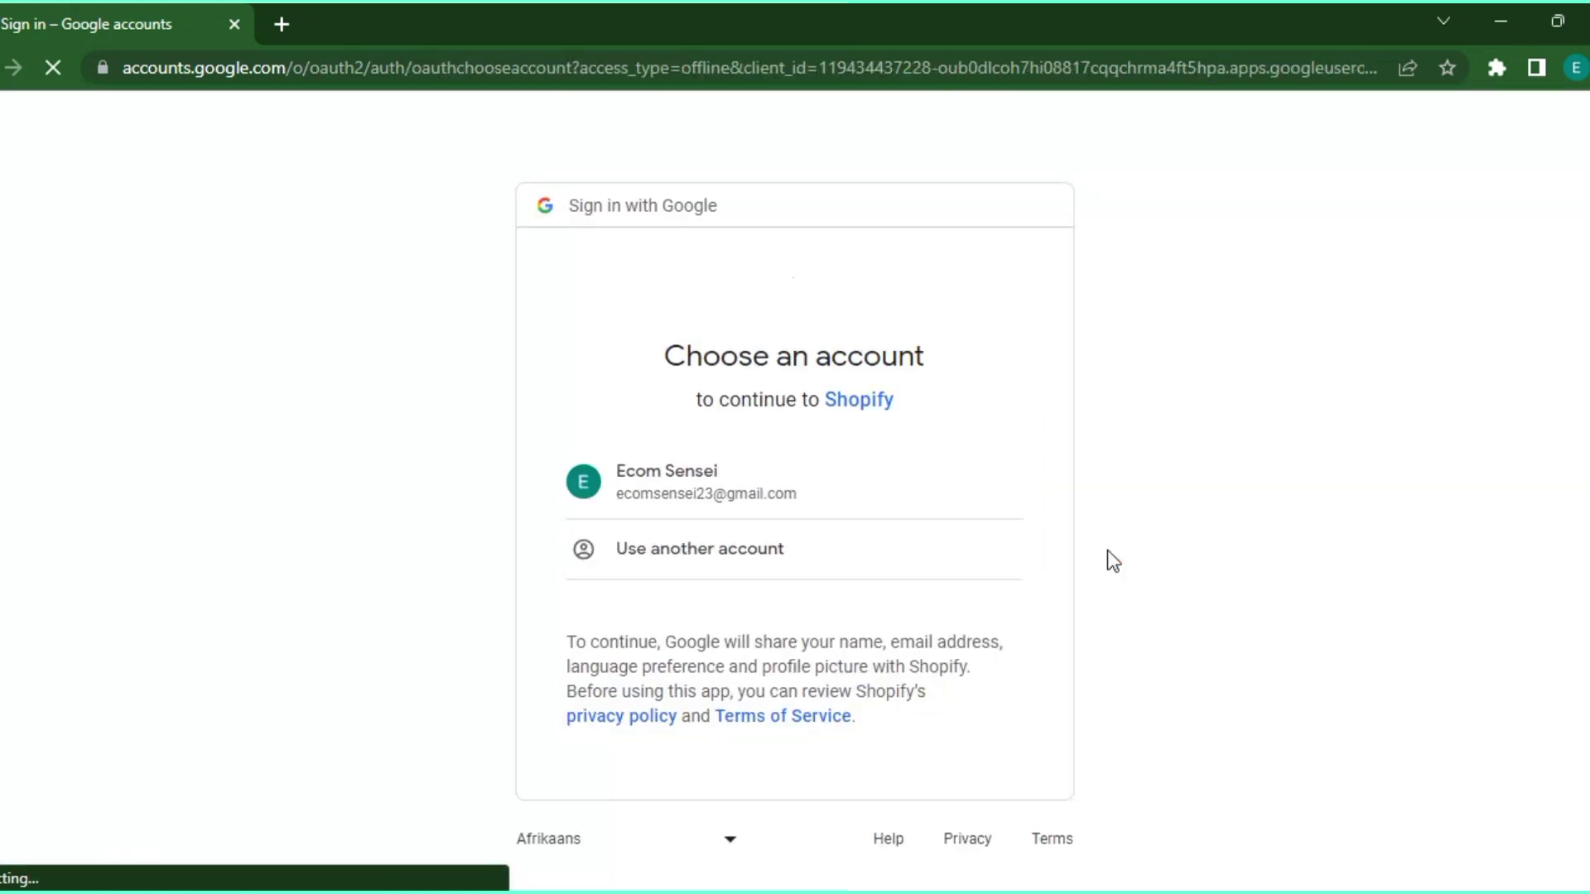
left_click(772, 484)
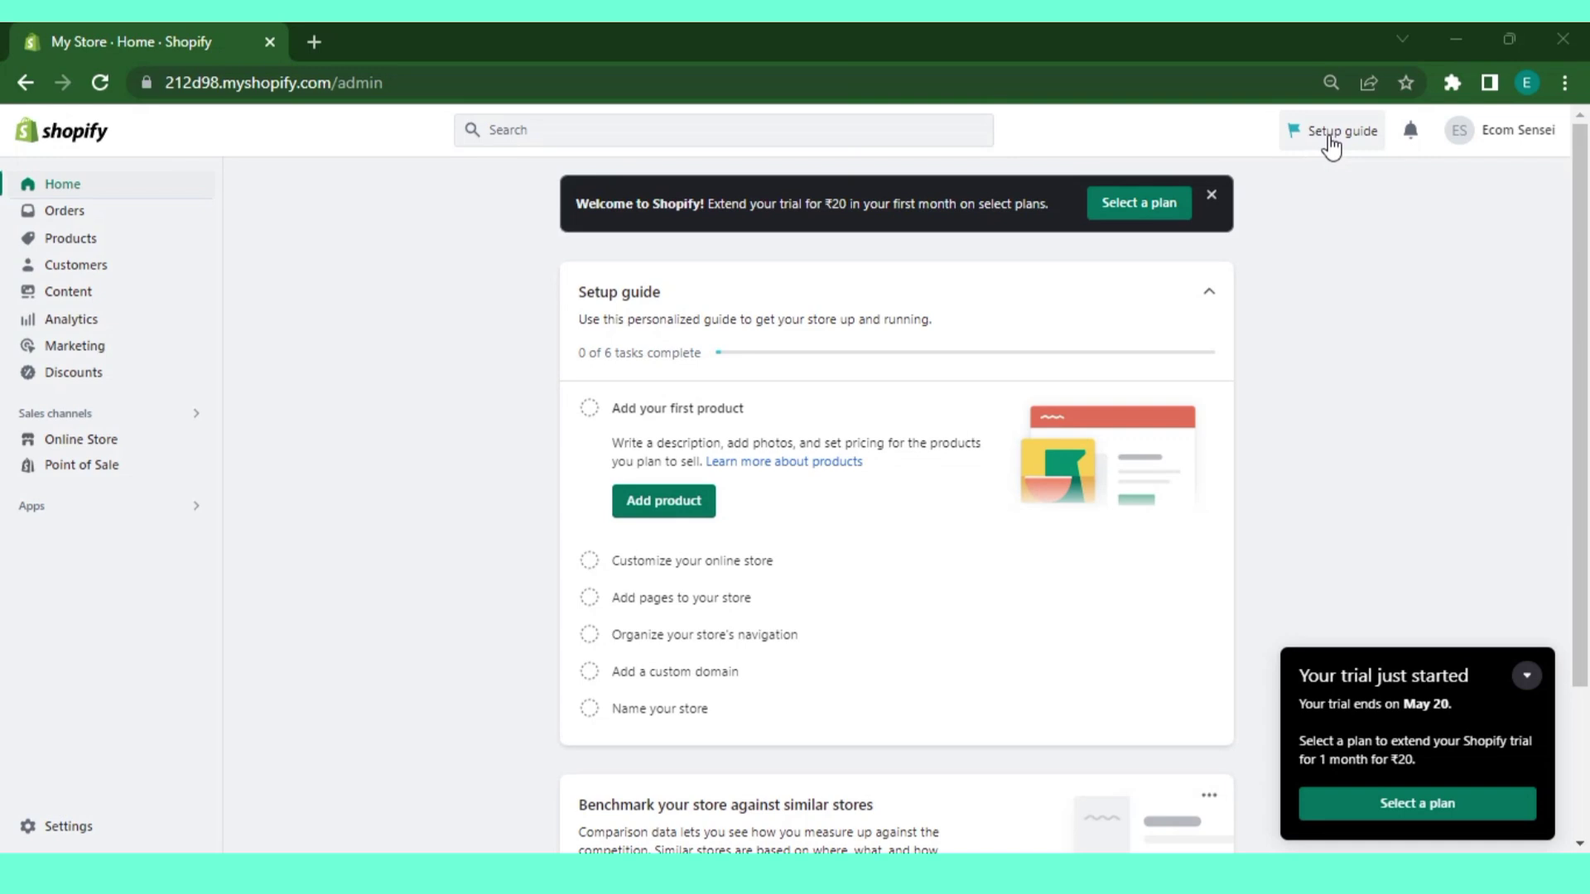
Open the setup guide and read its task for adding the first product.
left_click(1269, 116)
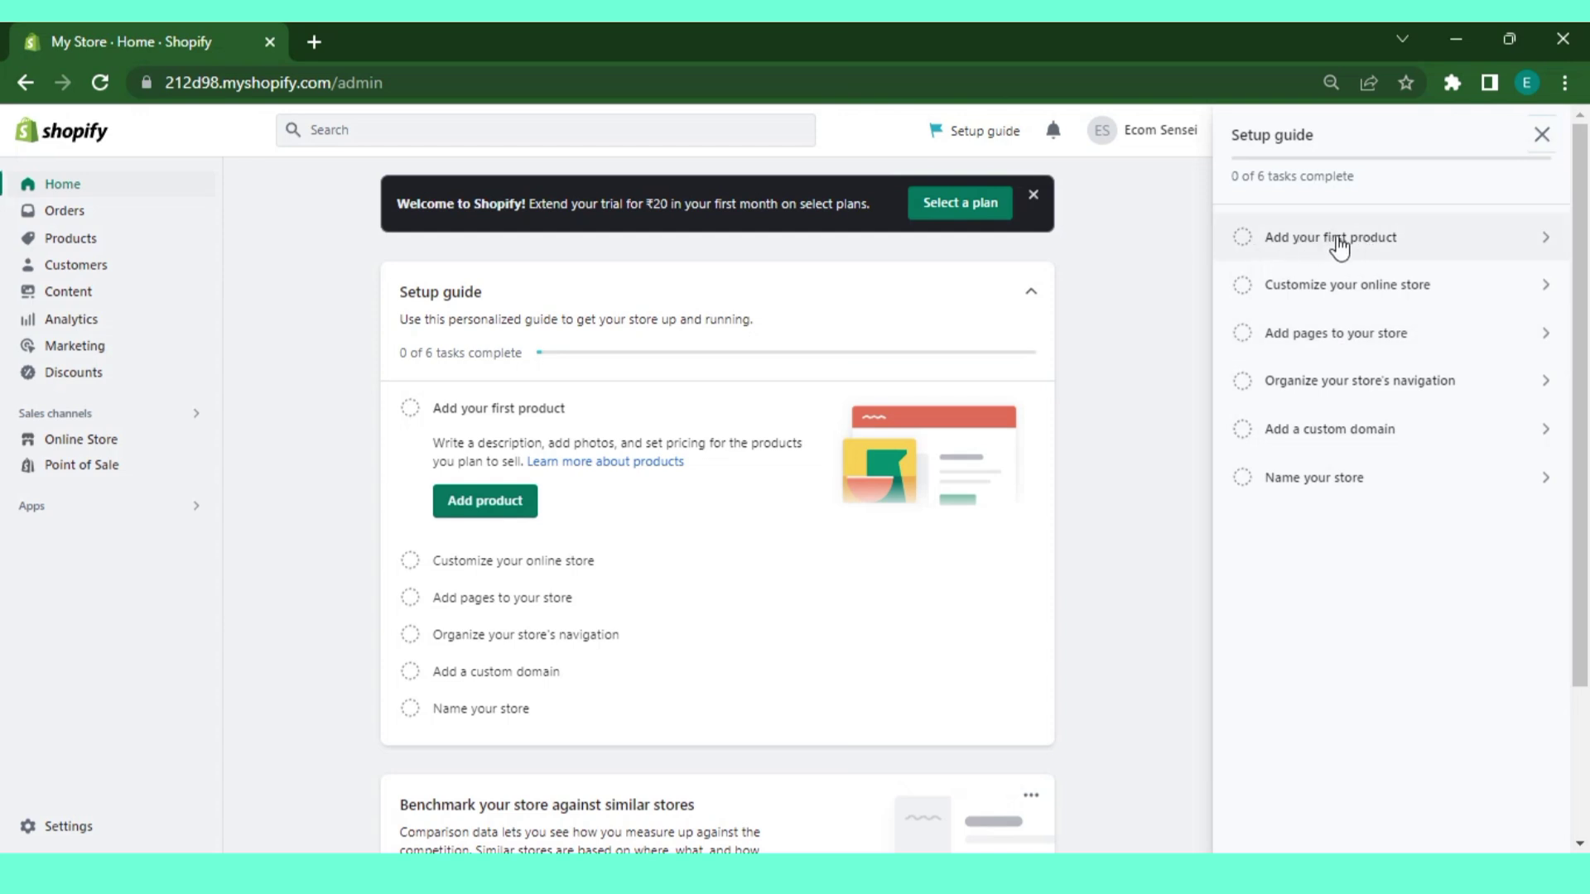
left_click(1397, 246)
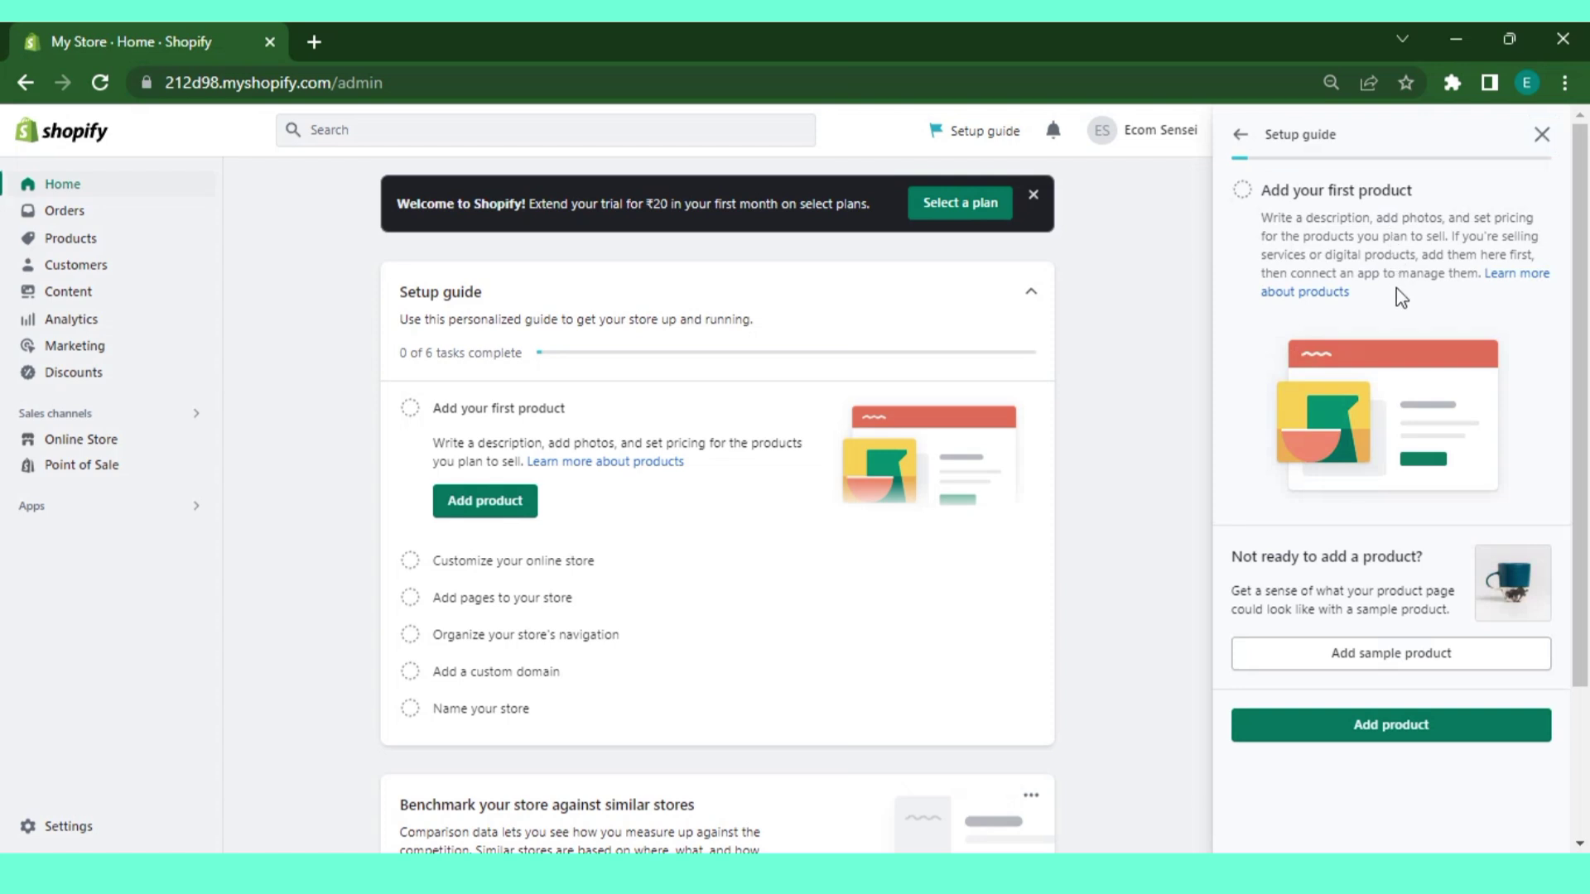
scroll(1407, 300, "down", 2)
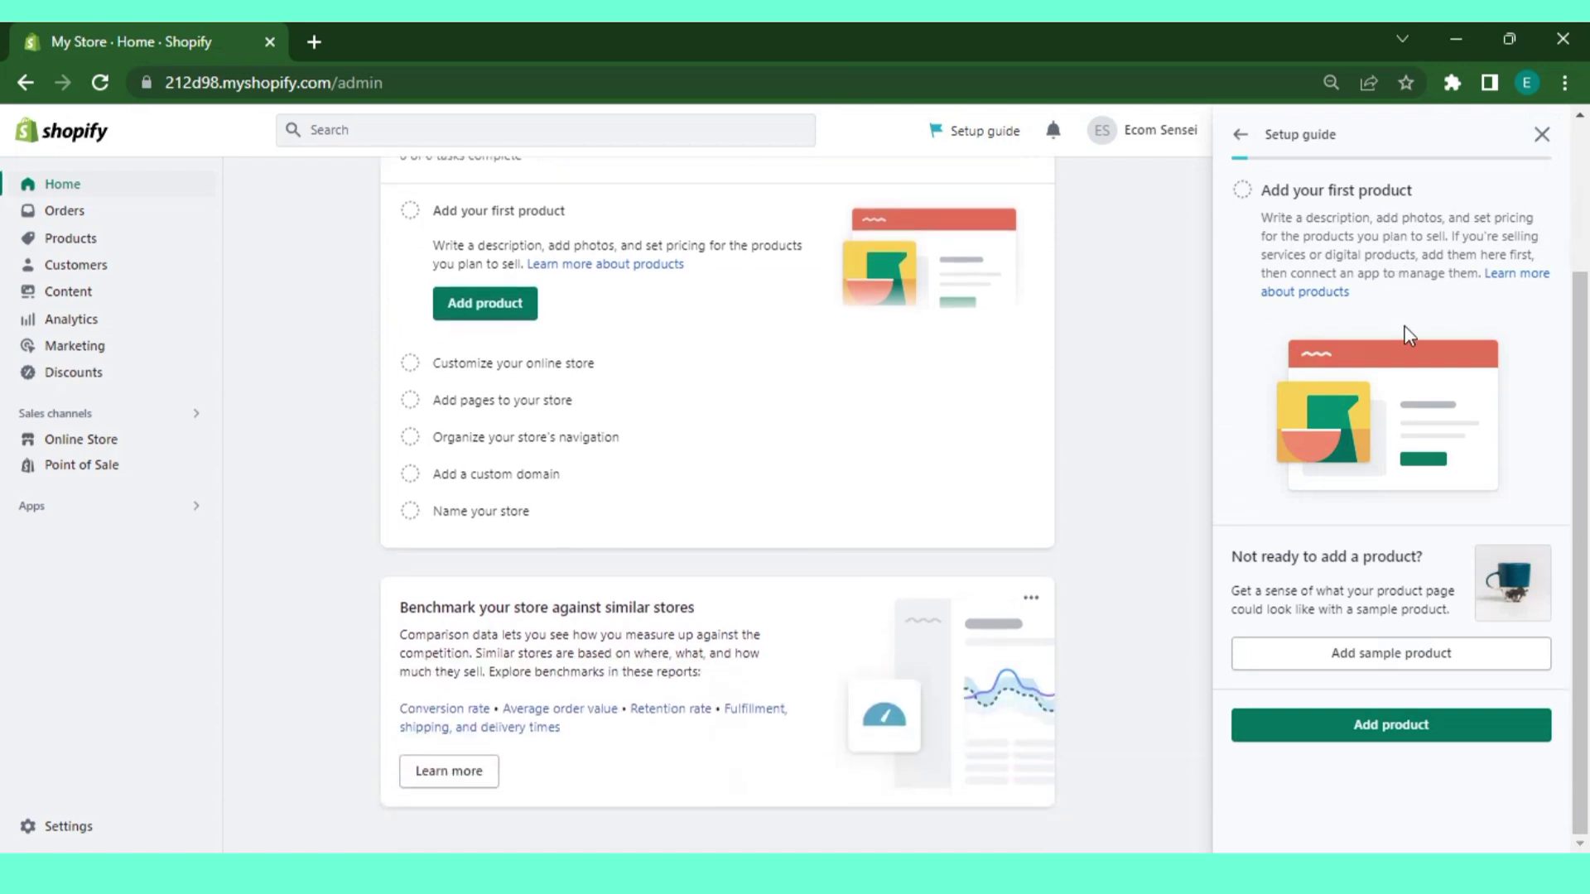
left_click(1419, 727)
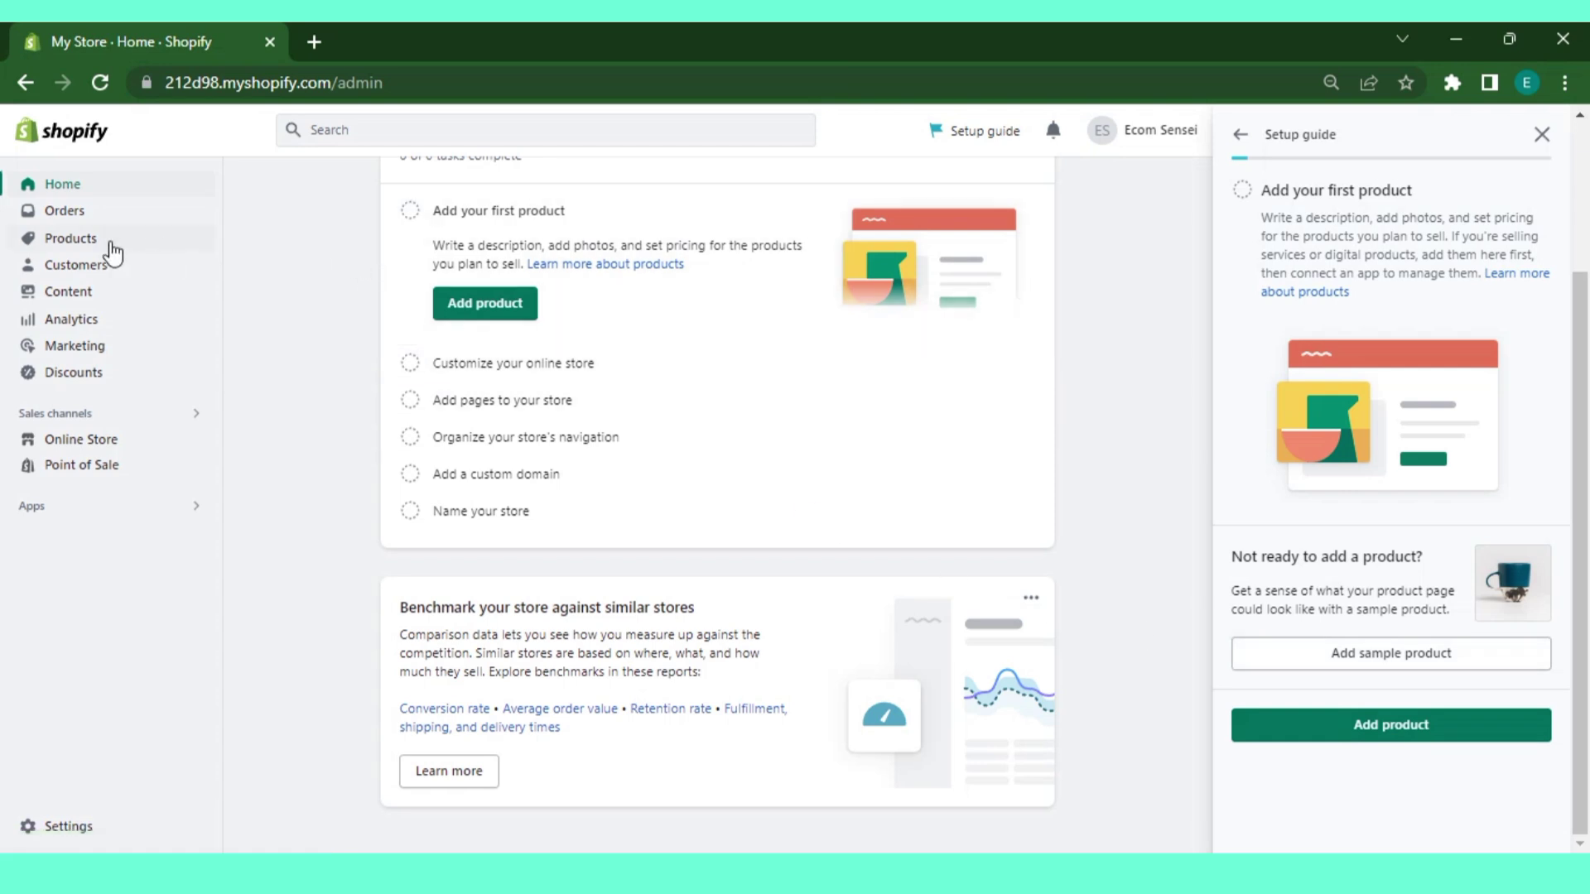
Create a new product from the Products page and title it "Fashion Shoes".
left_click(86, 247)
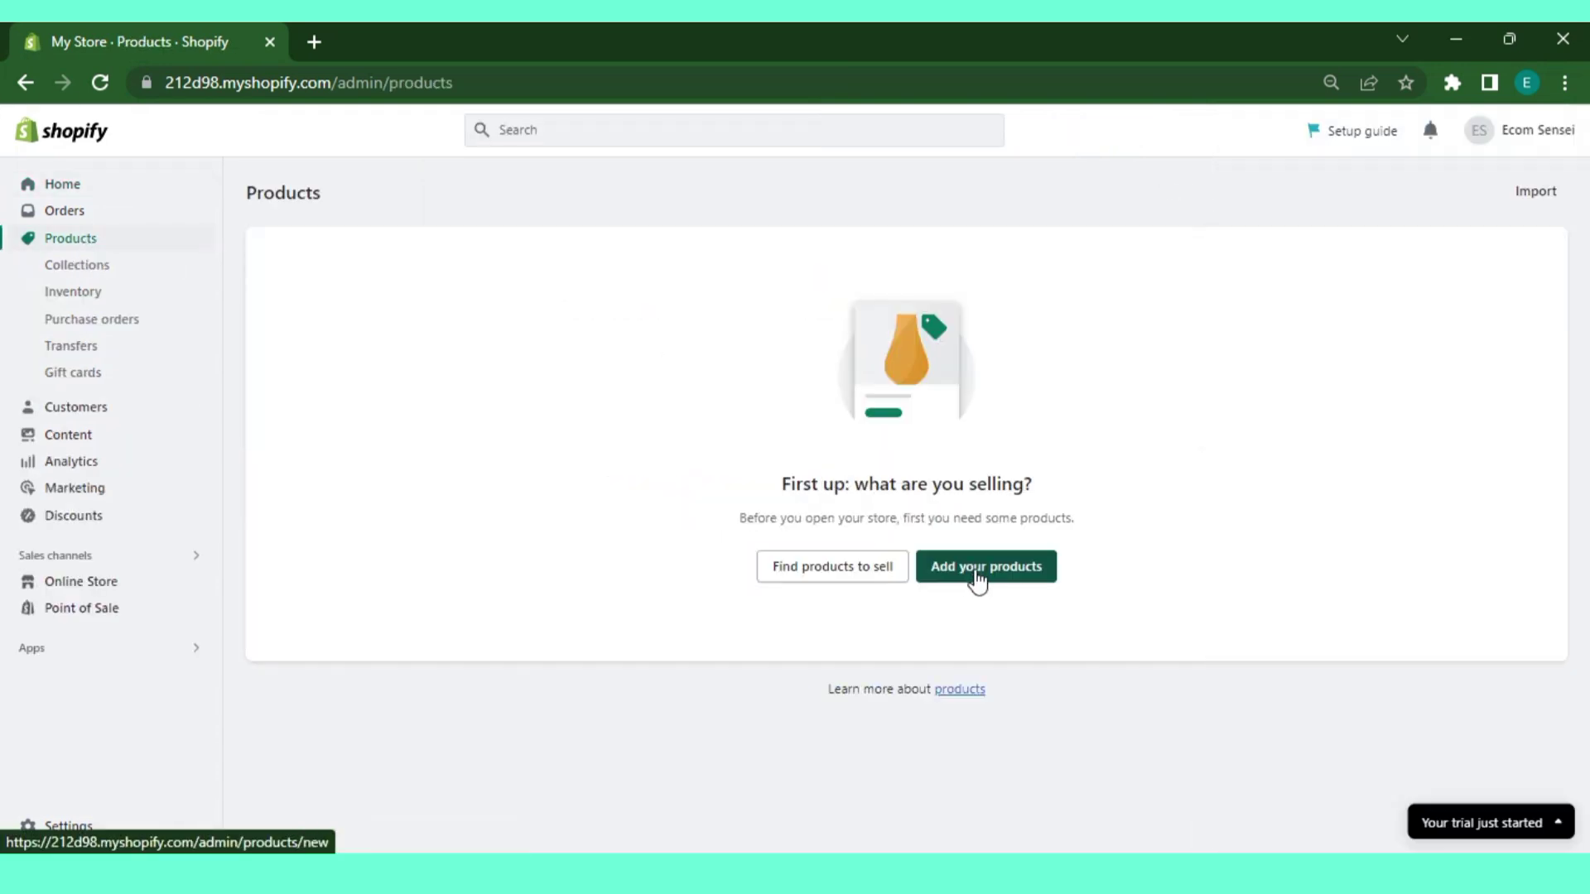
left_click(978, 577)
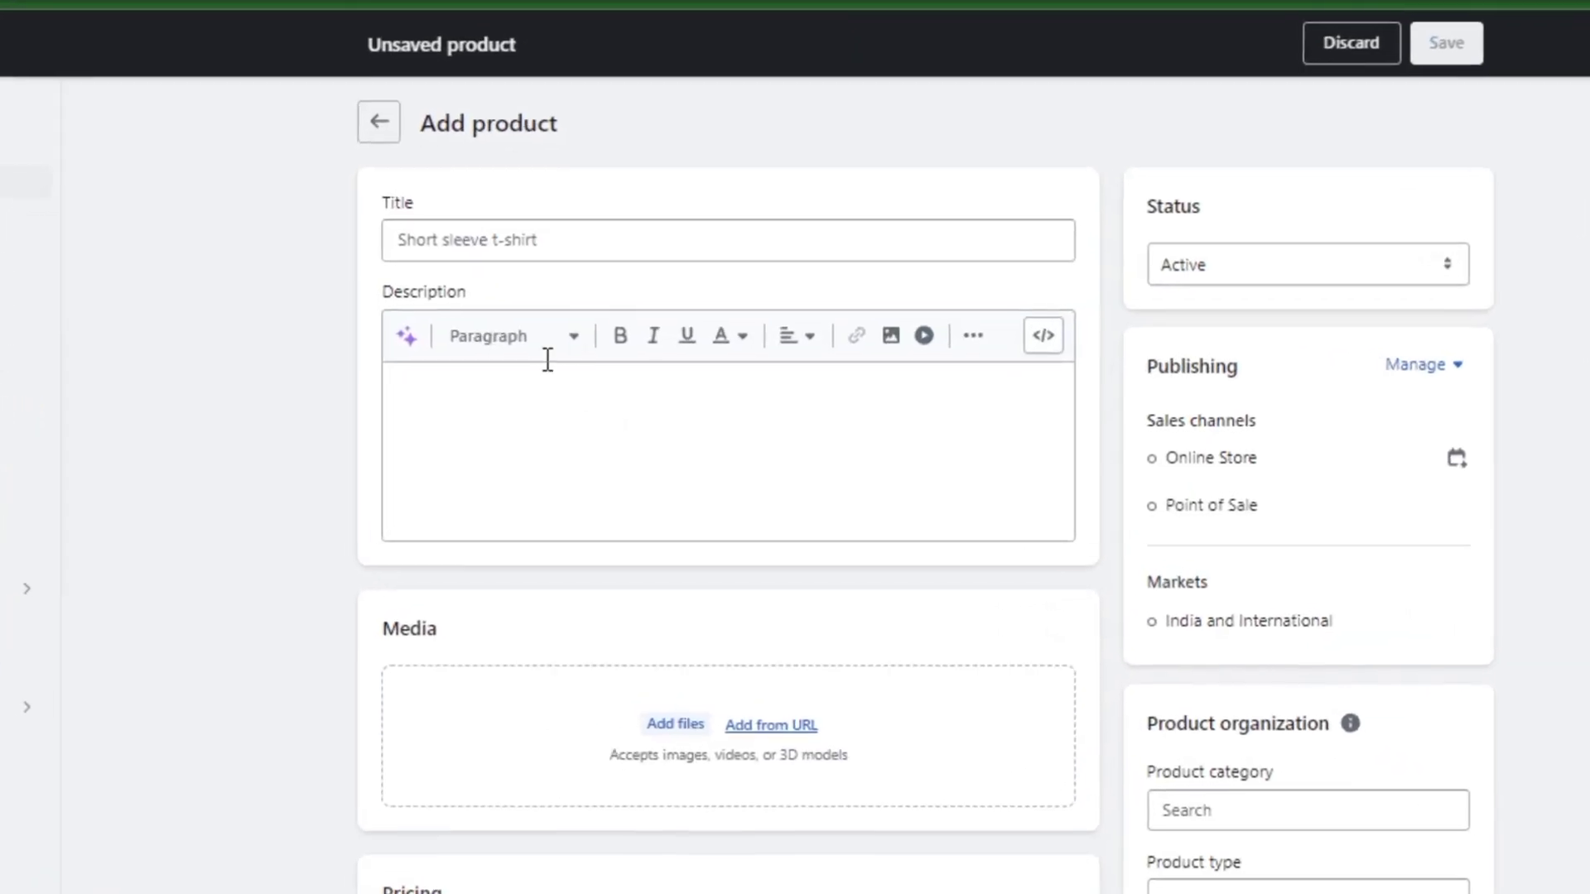
left_click(559, 279)
type("Fasion Shoes")
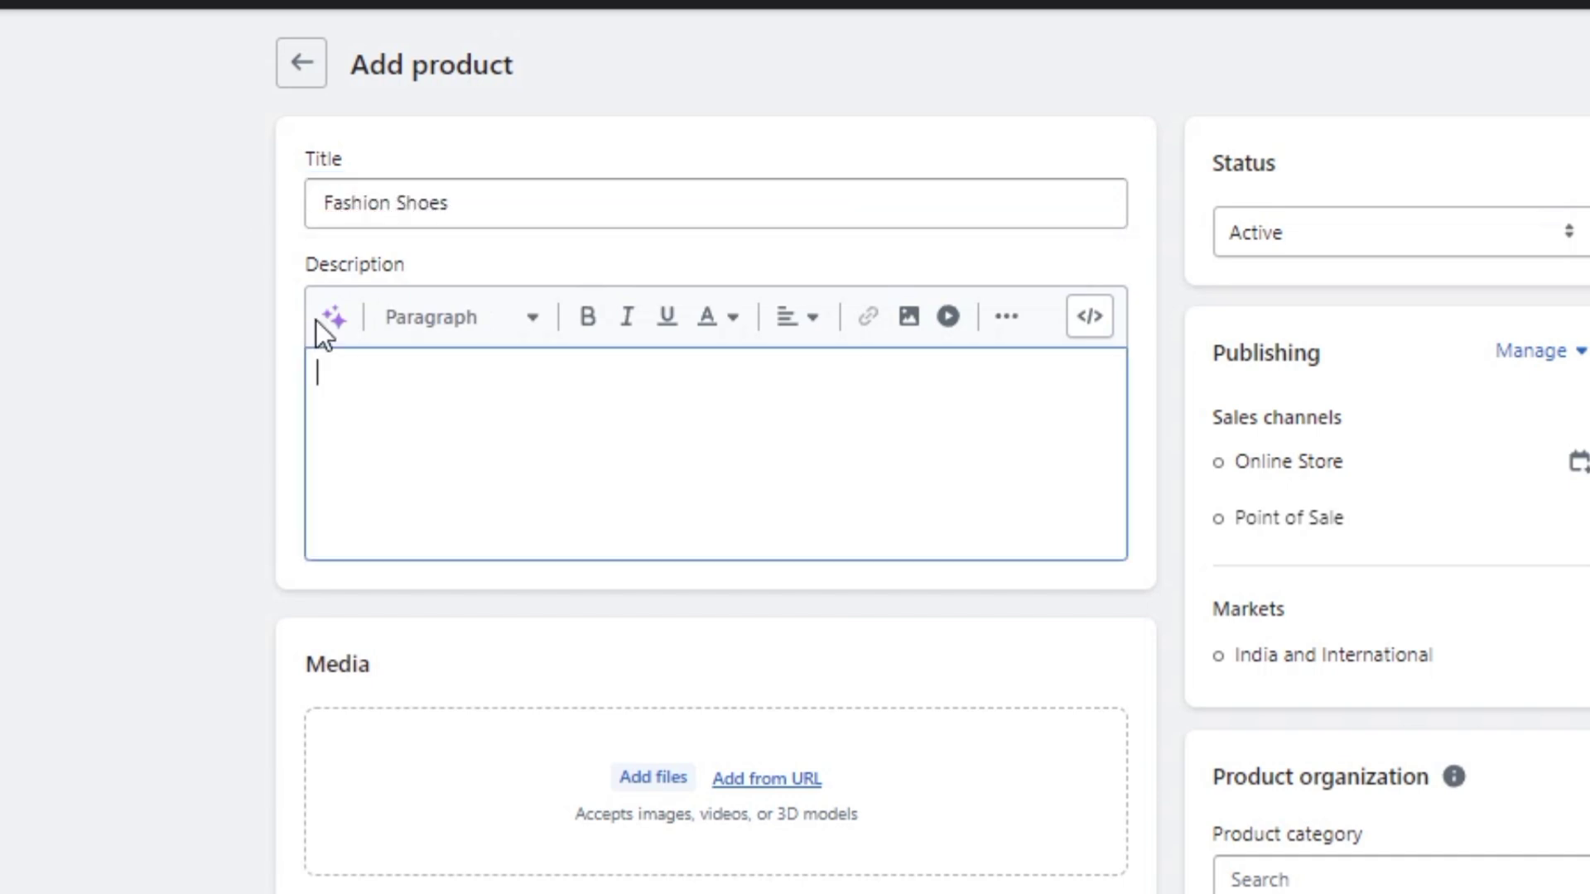
Generate a product description from the keywords "Shoes for men, fashion shoes" with a Persuasive tone of voice.
left_click(335, 318)
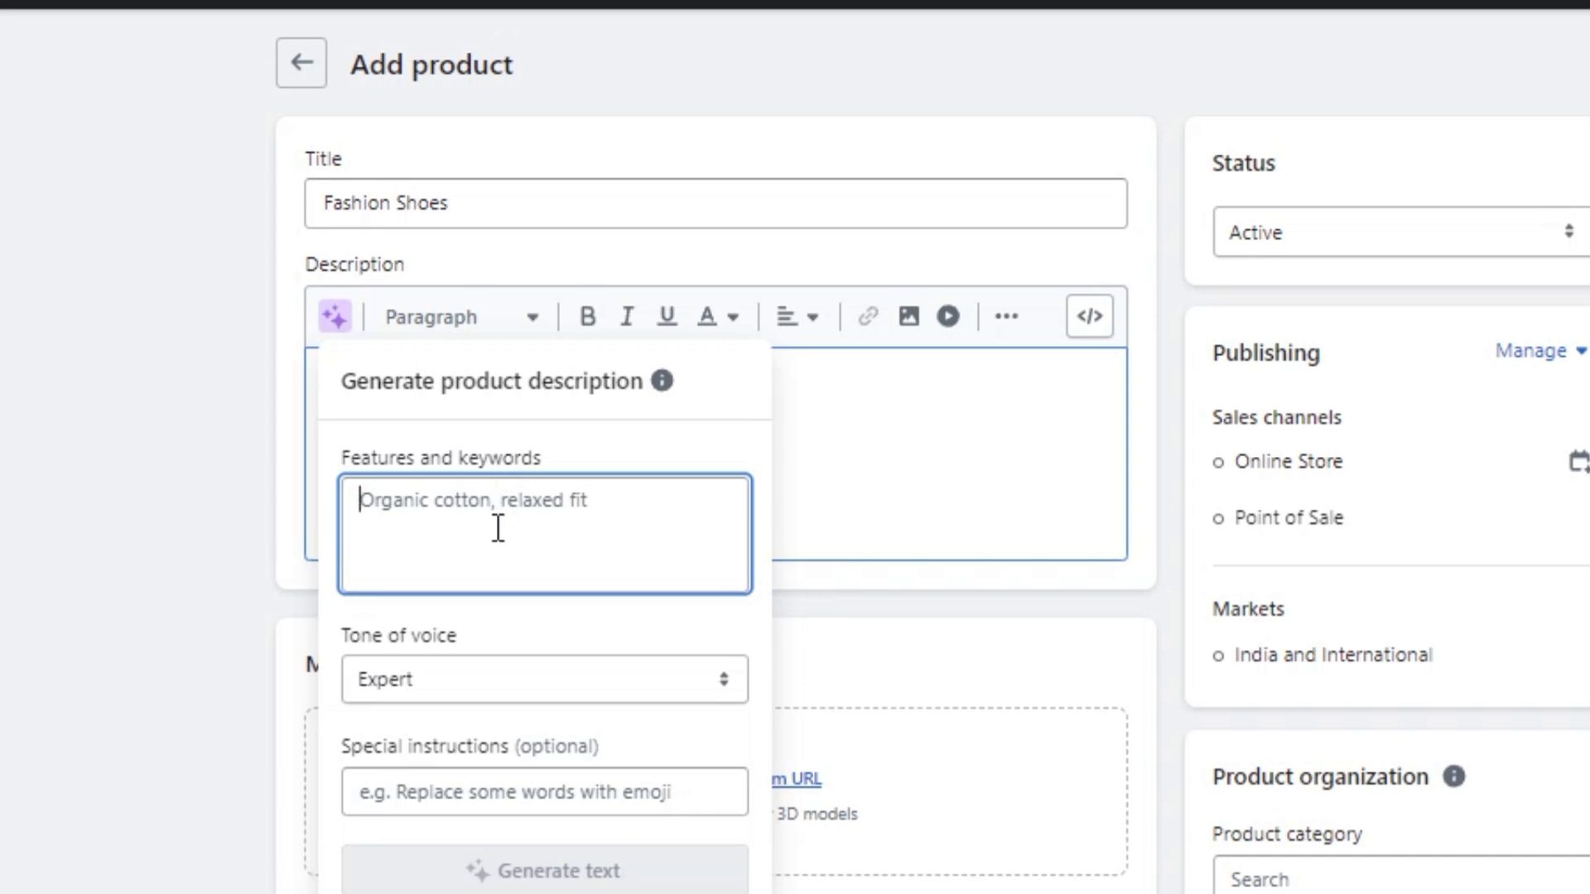
type("Shoes for men, fashion shoes")
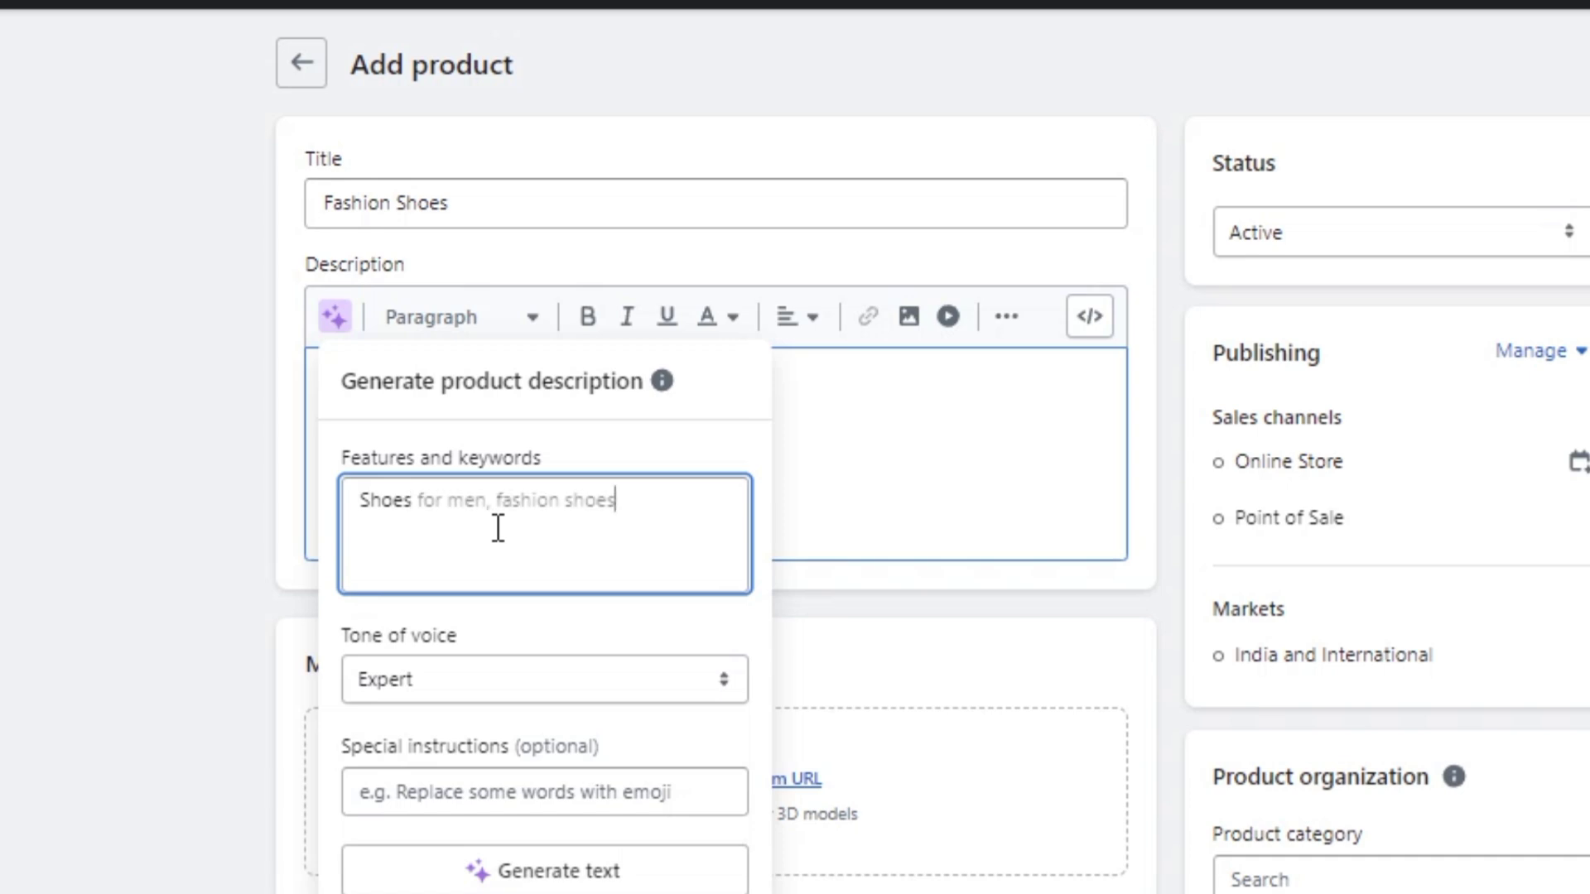
left_click(489, 679)
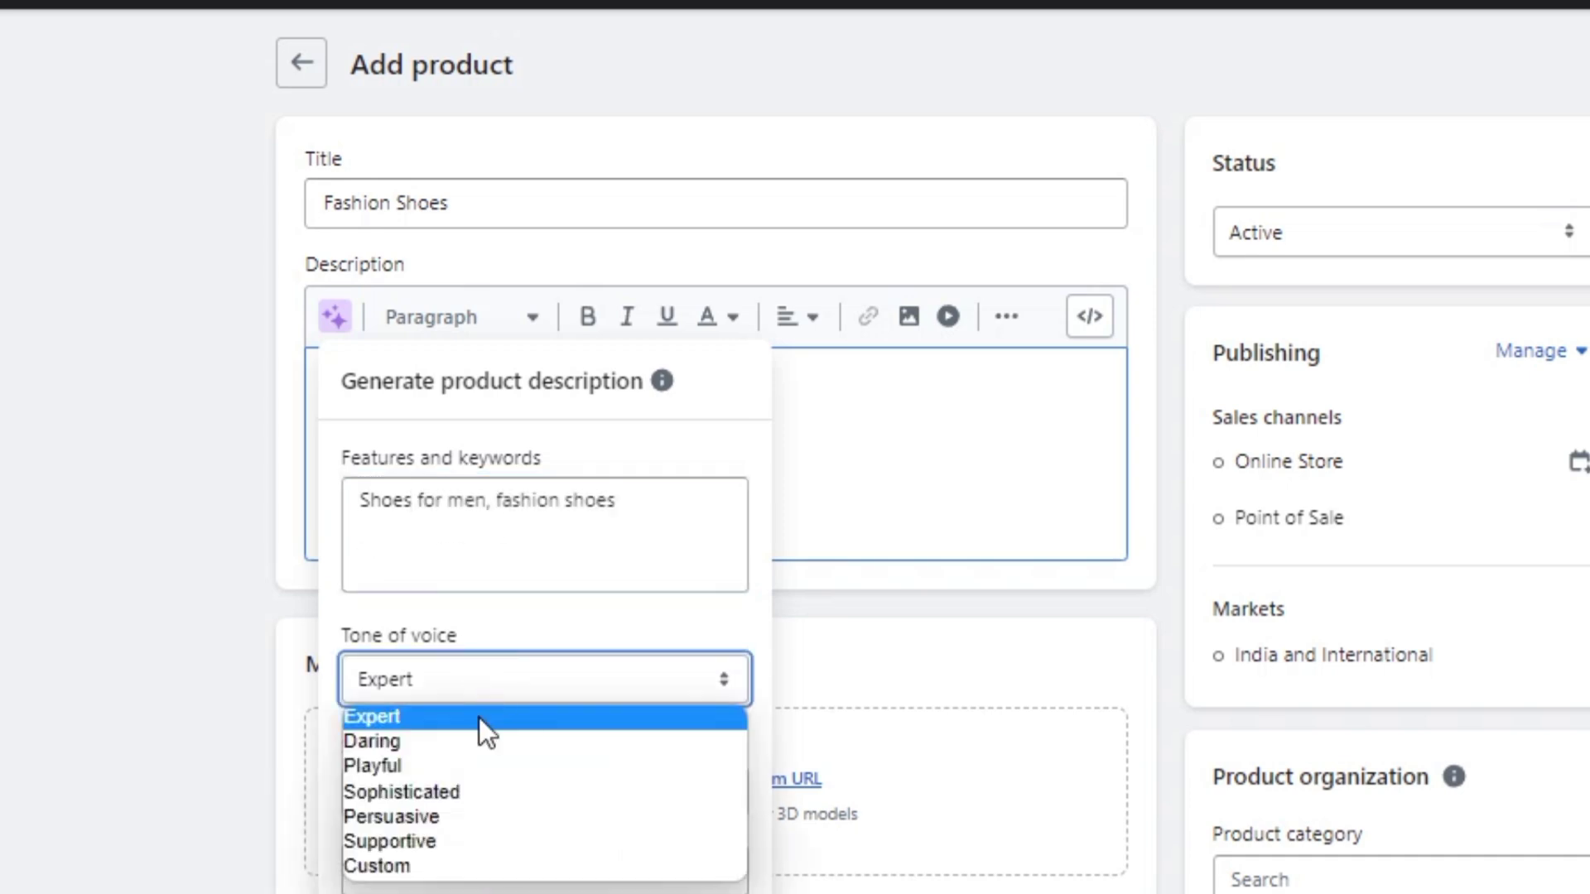
left_click(459, 822)
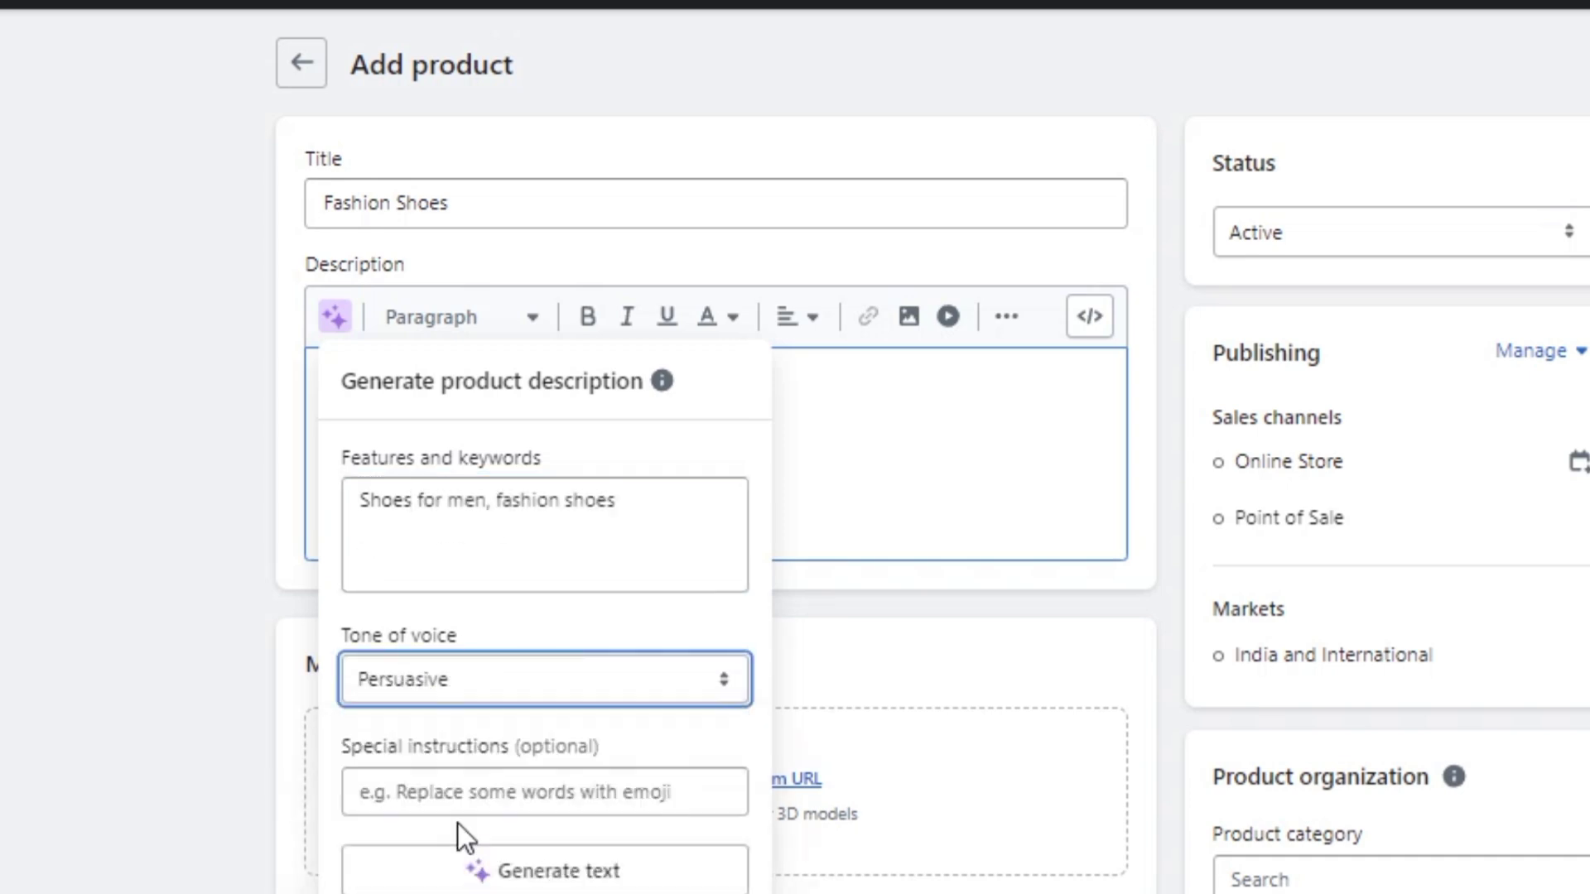
left_click(477, 792)
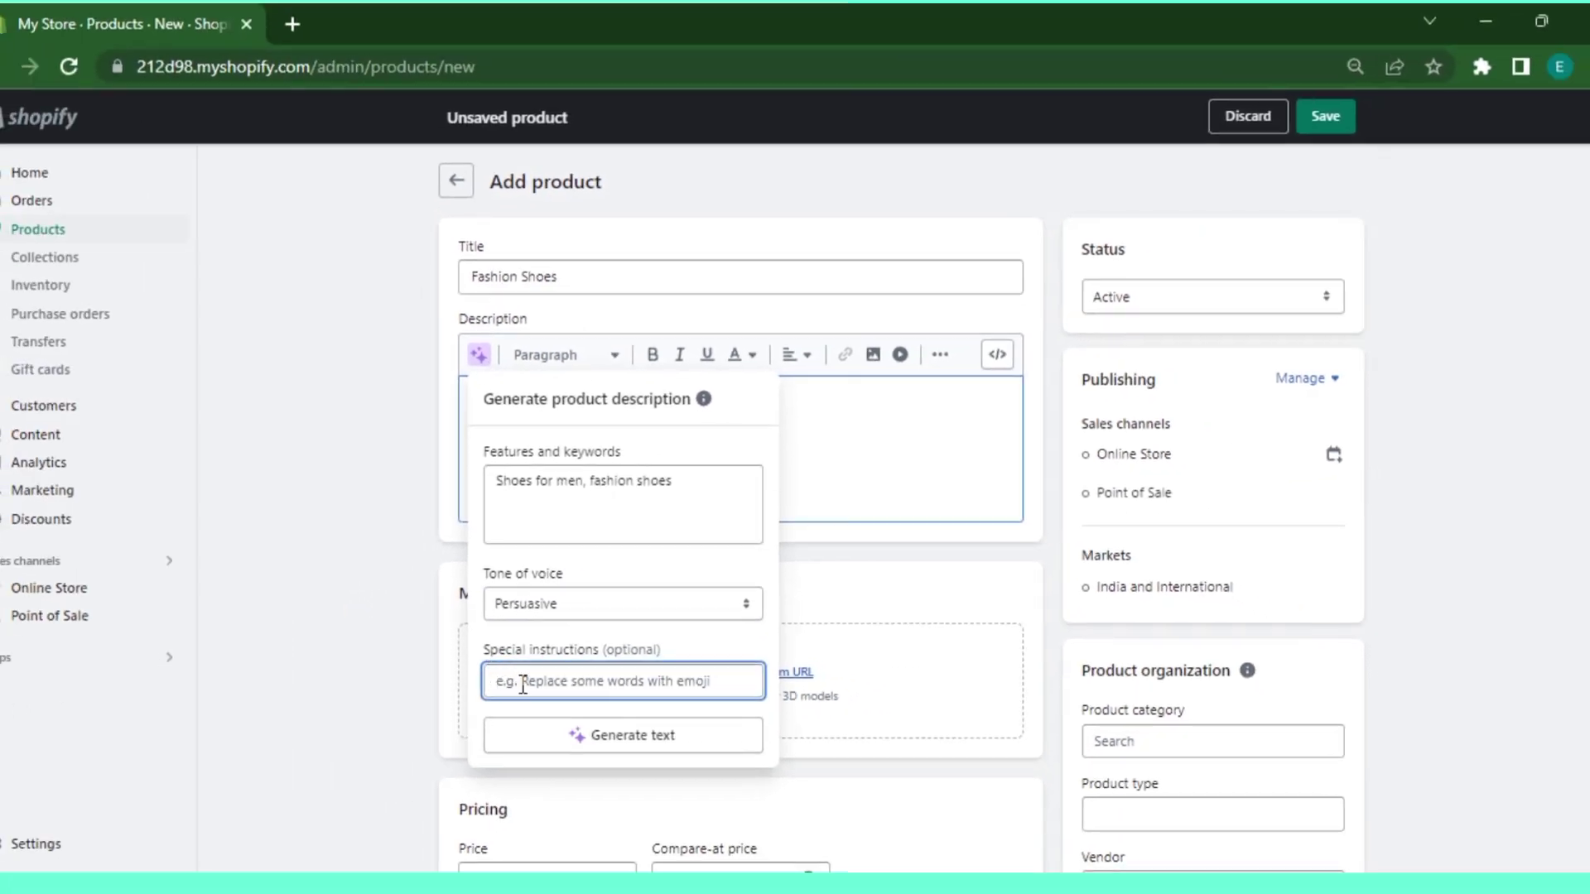
left_click(636, 737)
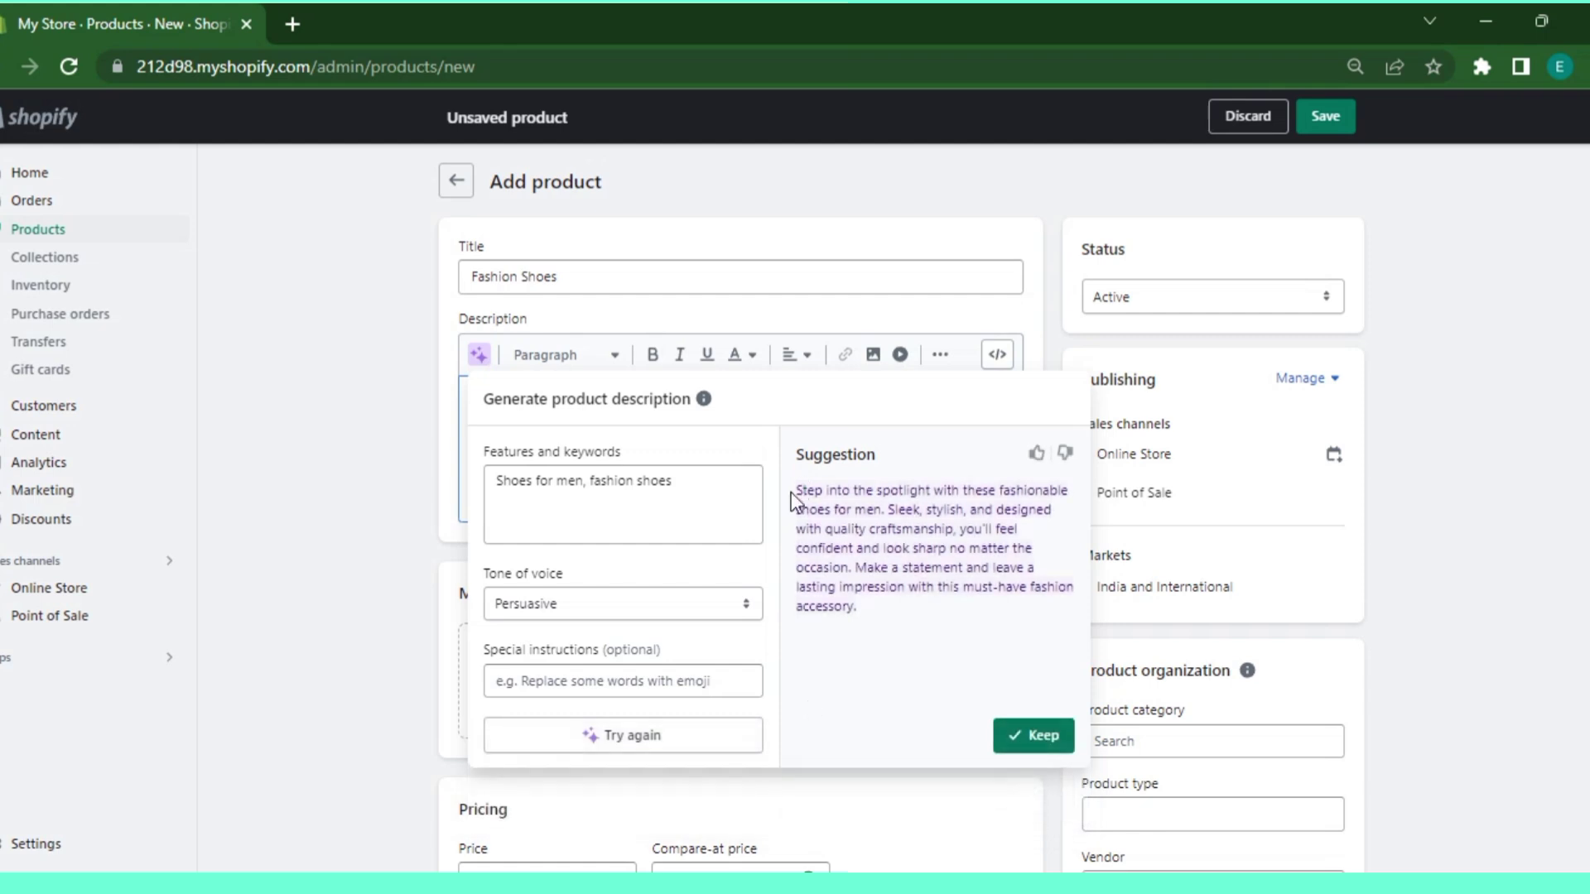
Review the suggested text and keep it as the product's description.
left_click_drag(789, 496, 886, 624)
left_click(886, 624)
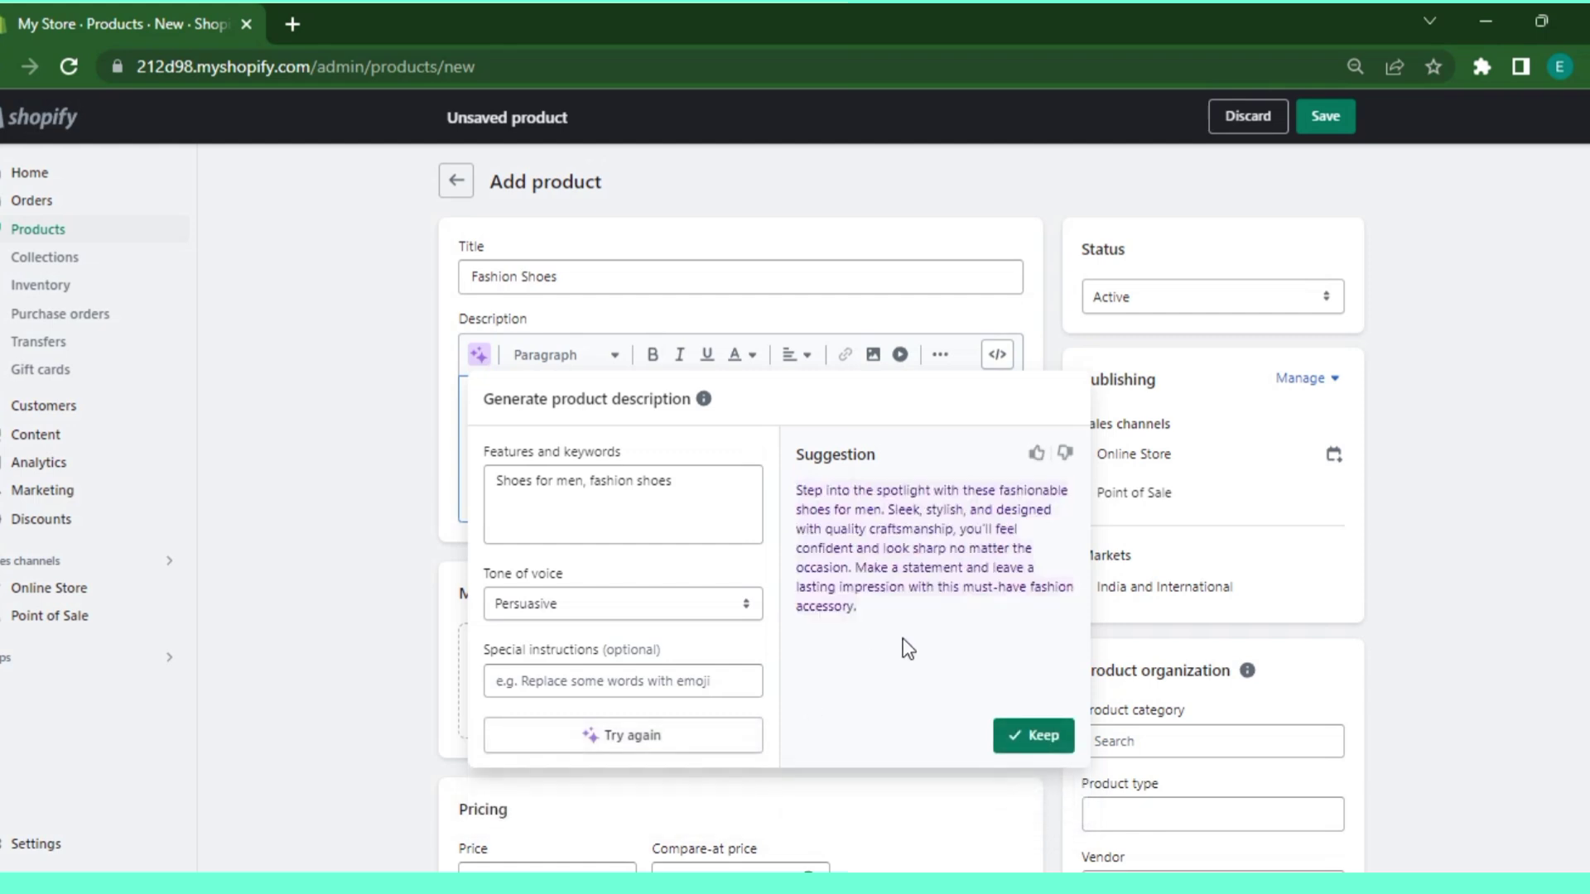
left_click(1022, 735)
left_click_drag(468, 396, 1018, 472)
left_click(1018, 478)
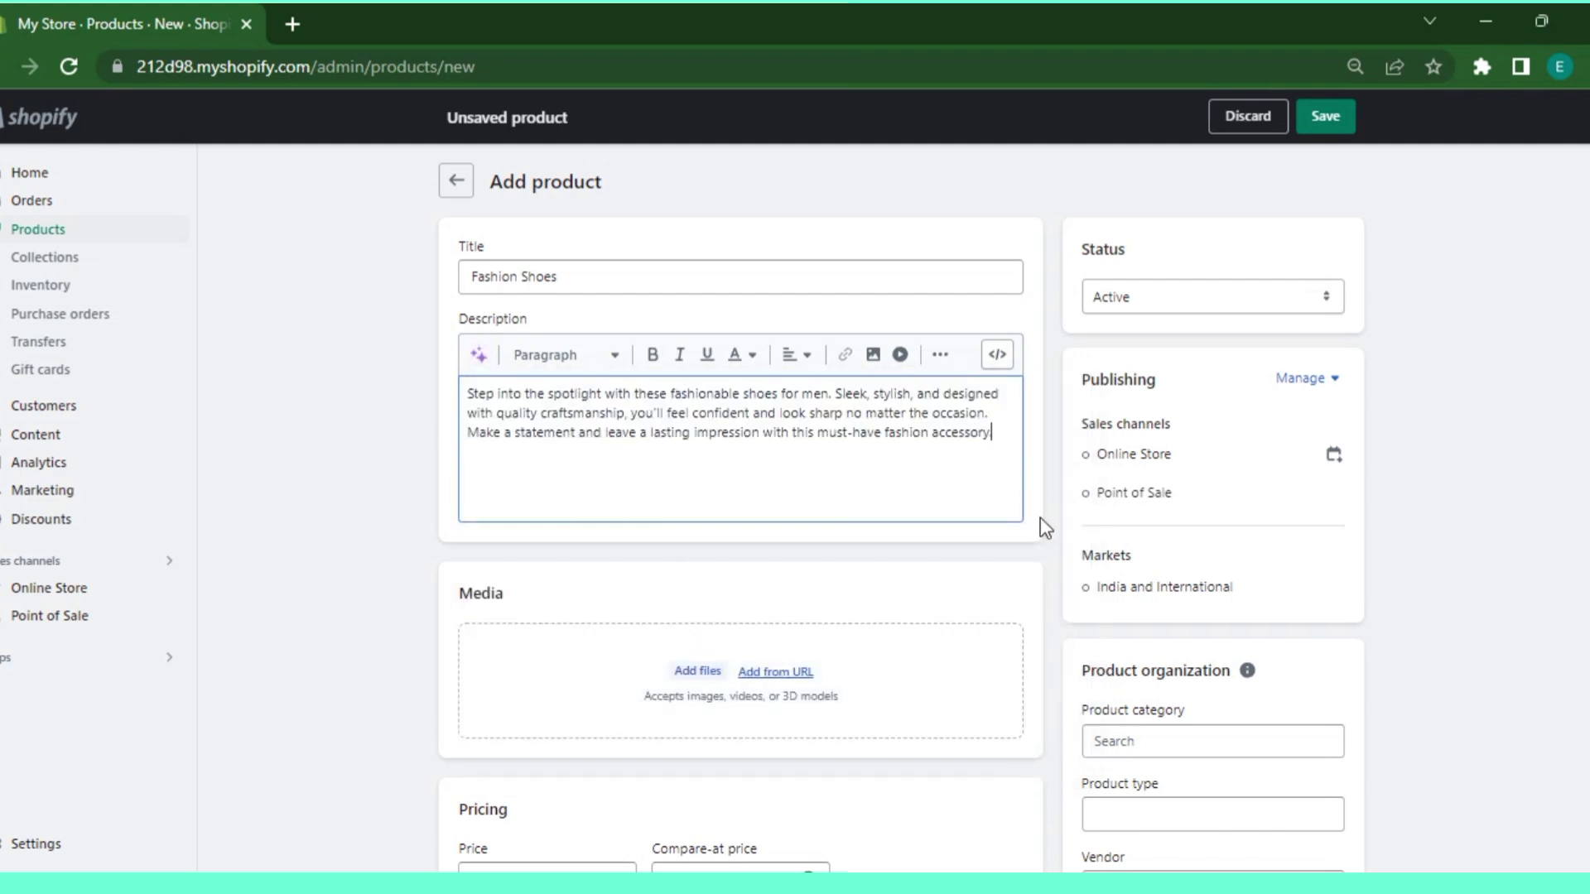
Upload the four shoe images as product media and reorder them with the pair photo first and the upright front view last.
scroll(1051, 520, "down", 3)
left_click(700, 427)
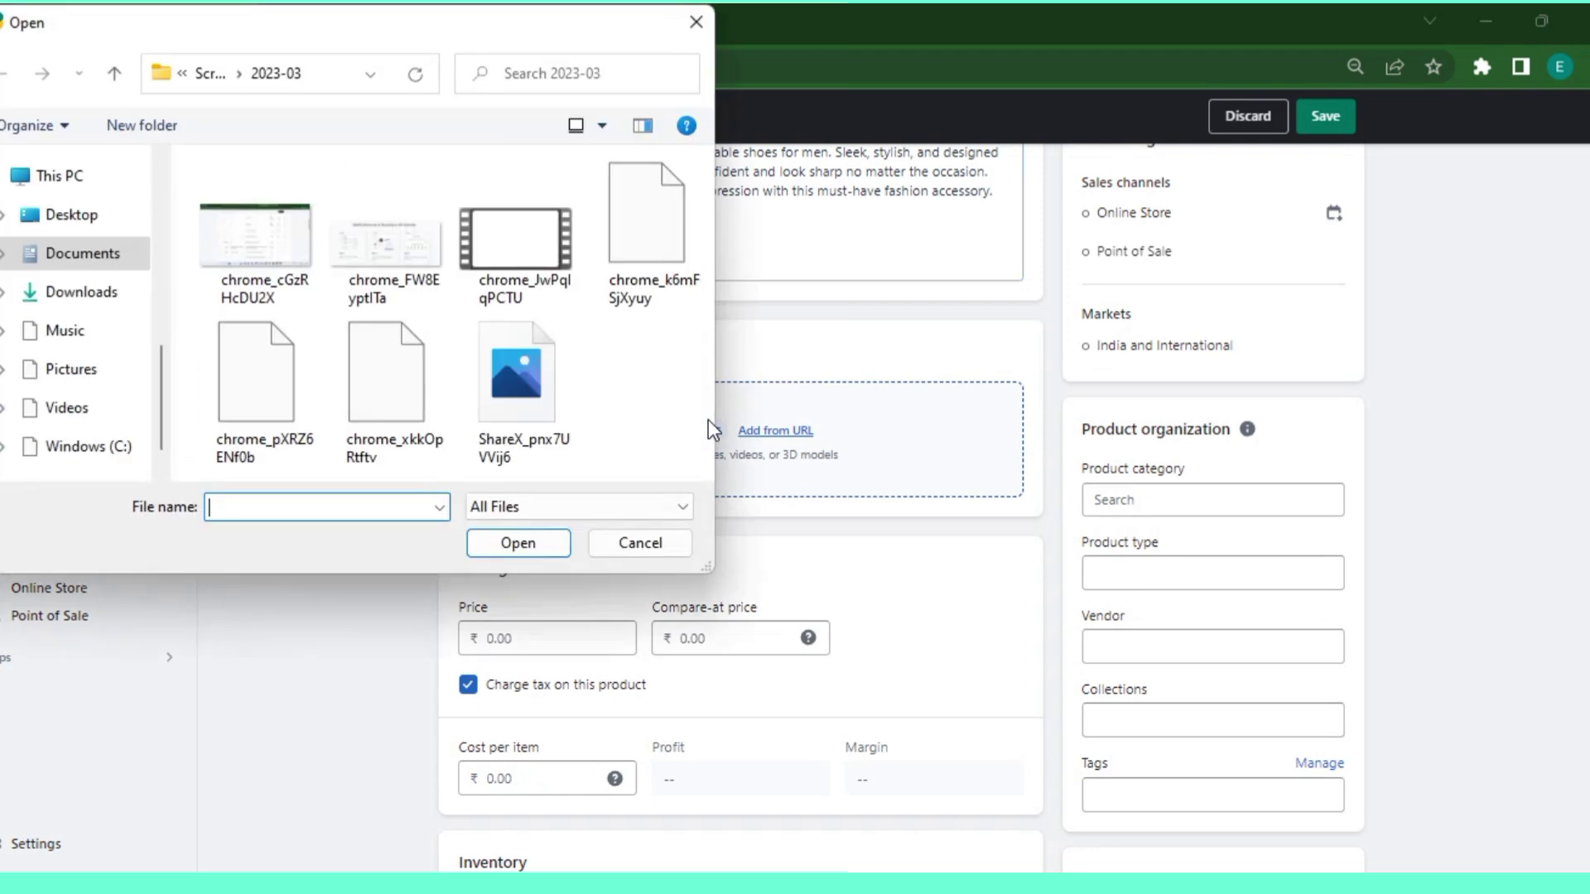
key("ctrl+a")
key("Return")
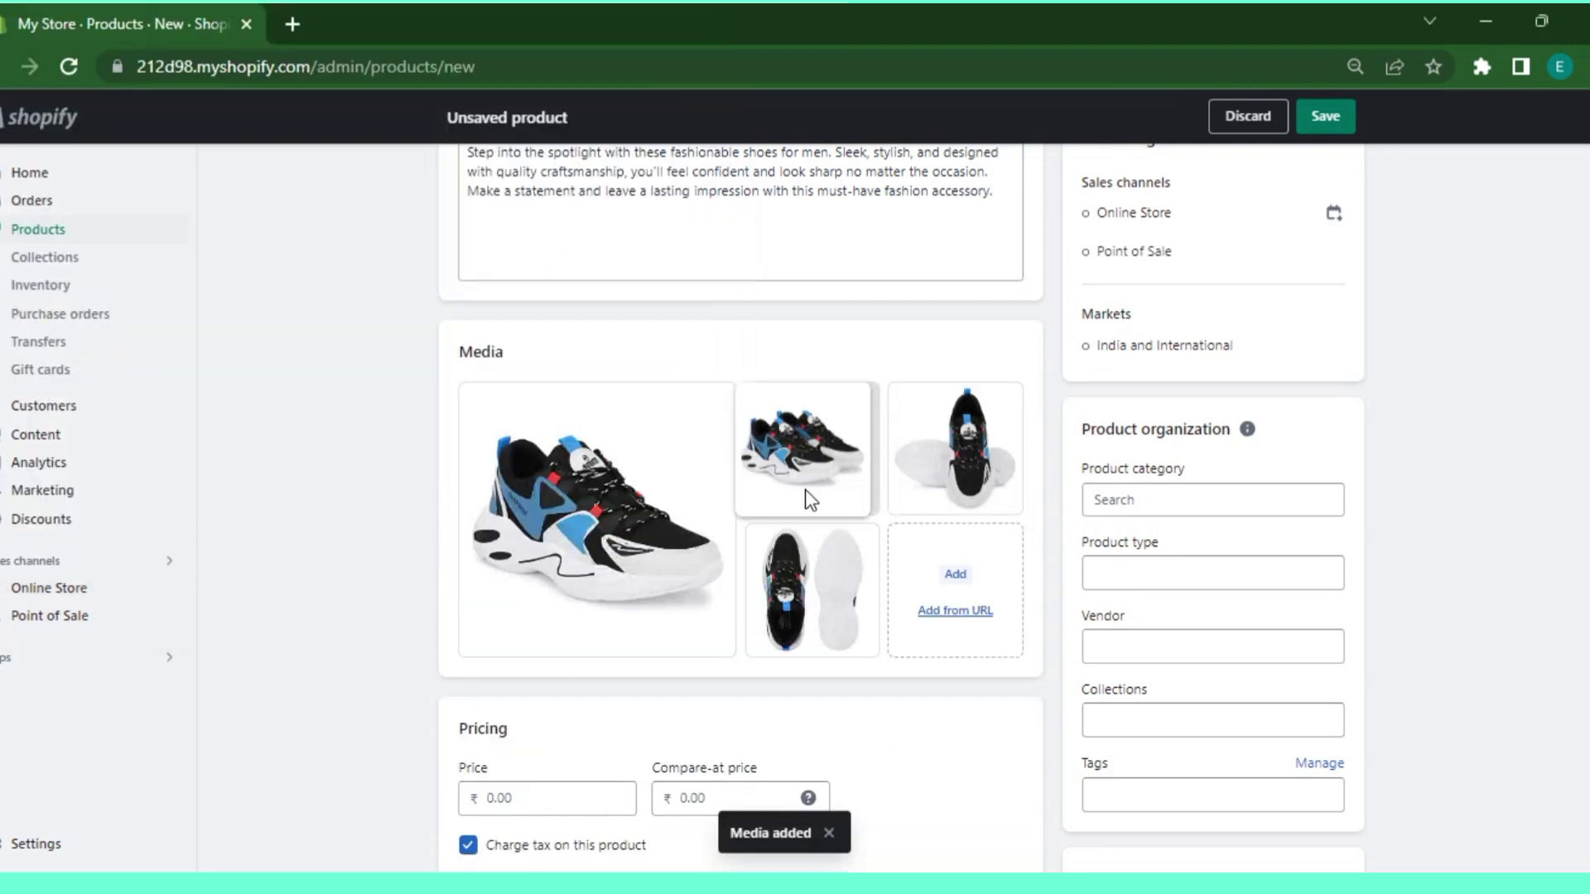
left_click_drag(824, 455, 654, 534)
left_click_drag(967, 450, 816, 584)
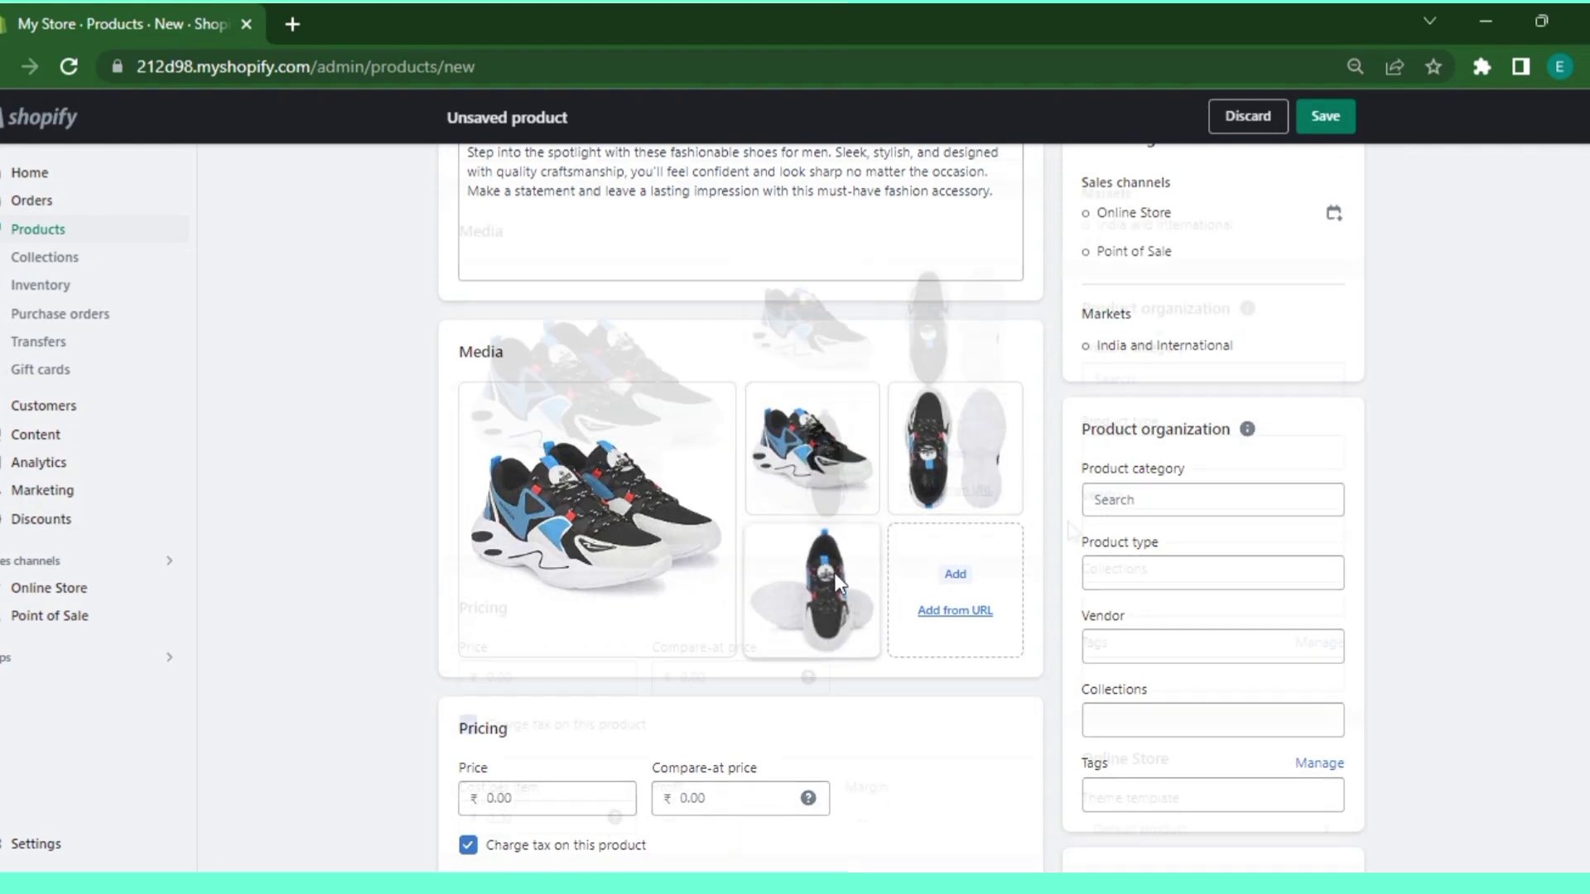
Set the product's price to ₹399 and its compare-at price to ₹799.
scroll(1068, 538, "down", 4)
scroll(1064, 530, "down", 3)
scroll(1060, 519, "up", 2)
left_click(579, 315)
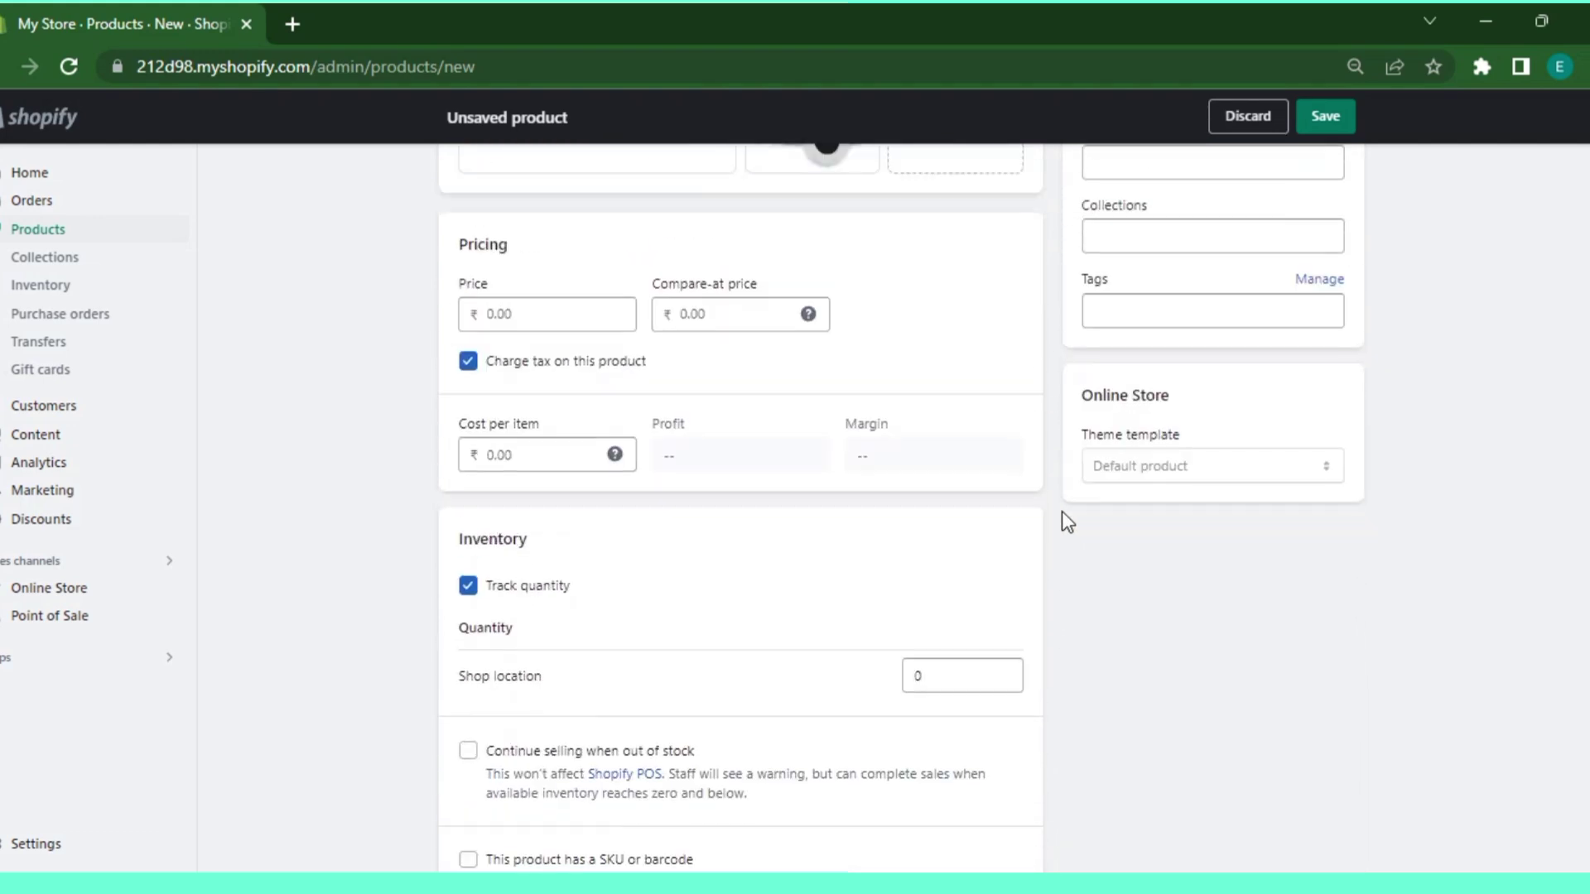
type("399")
left_click(778, 314)
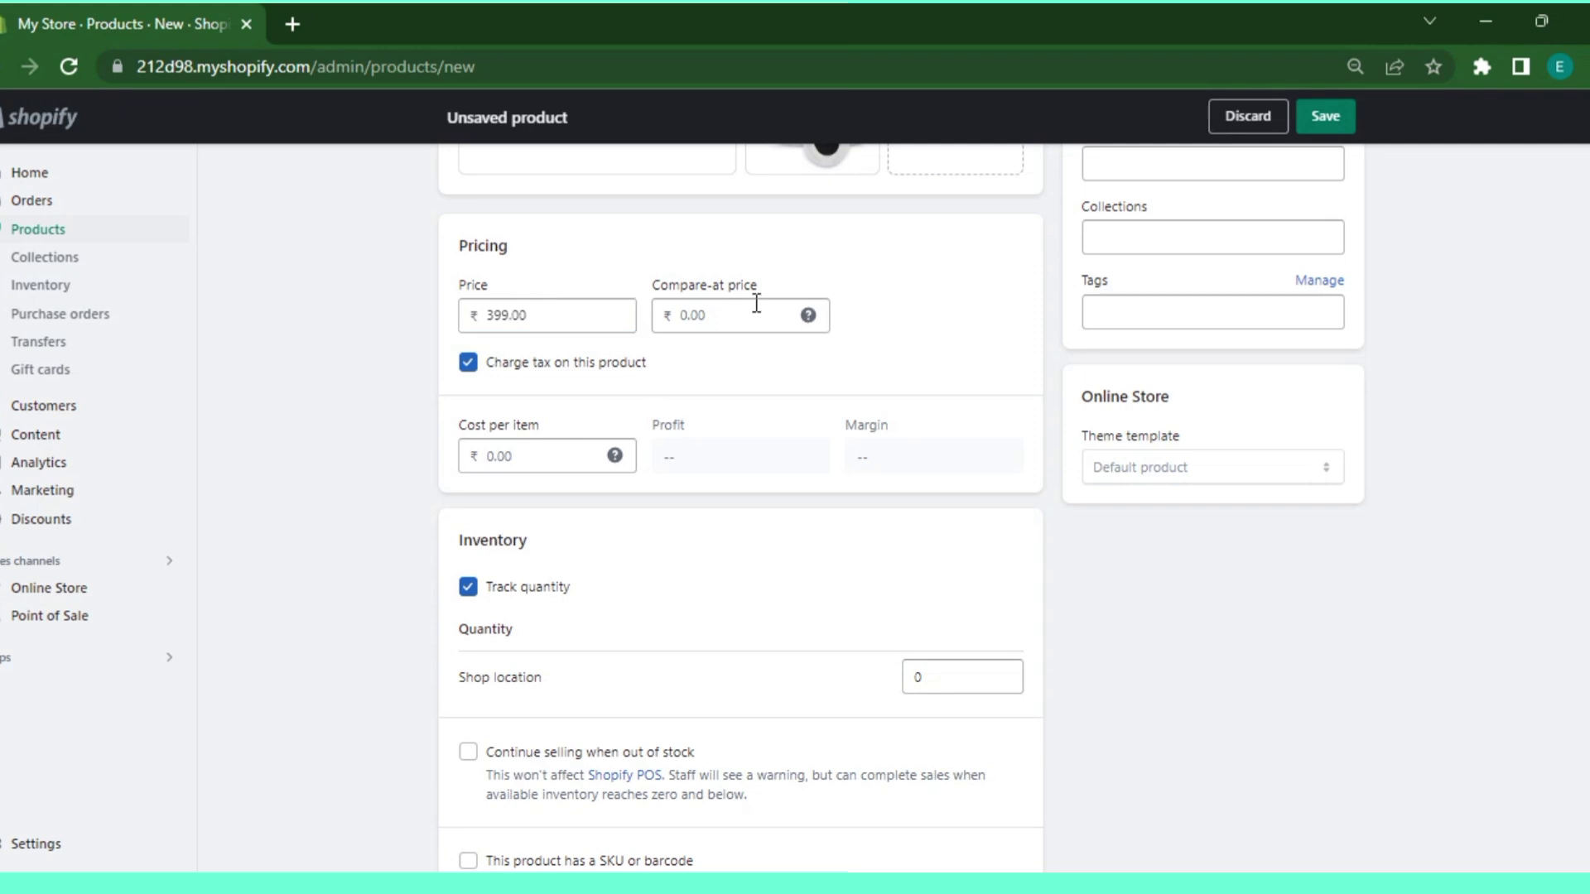
type("799")
left_click(924, 340)
Look over the shipping weight and variant settings, adding a blank variant option and removing it.
scroll(958, 514, "down", 10)
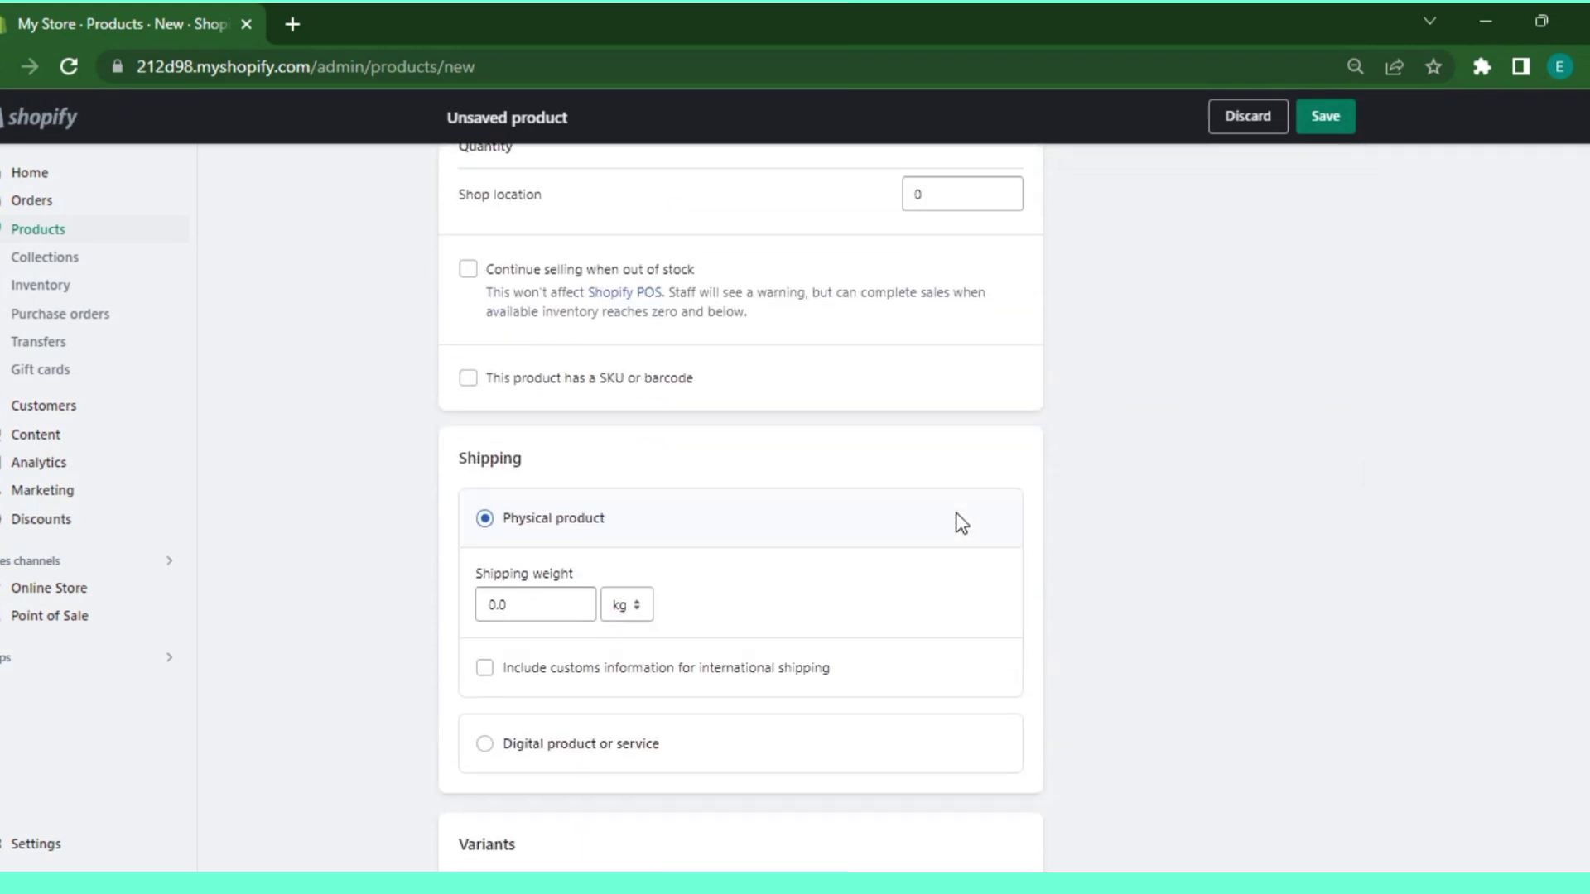
left_click(552, 265)
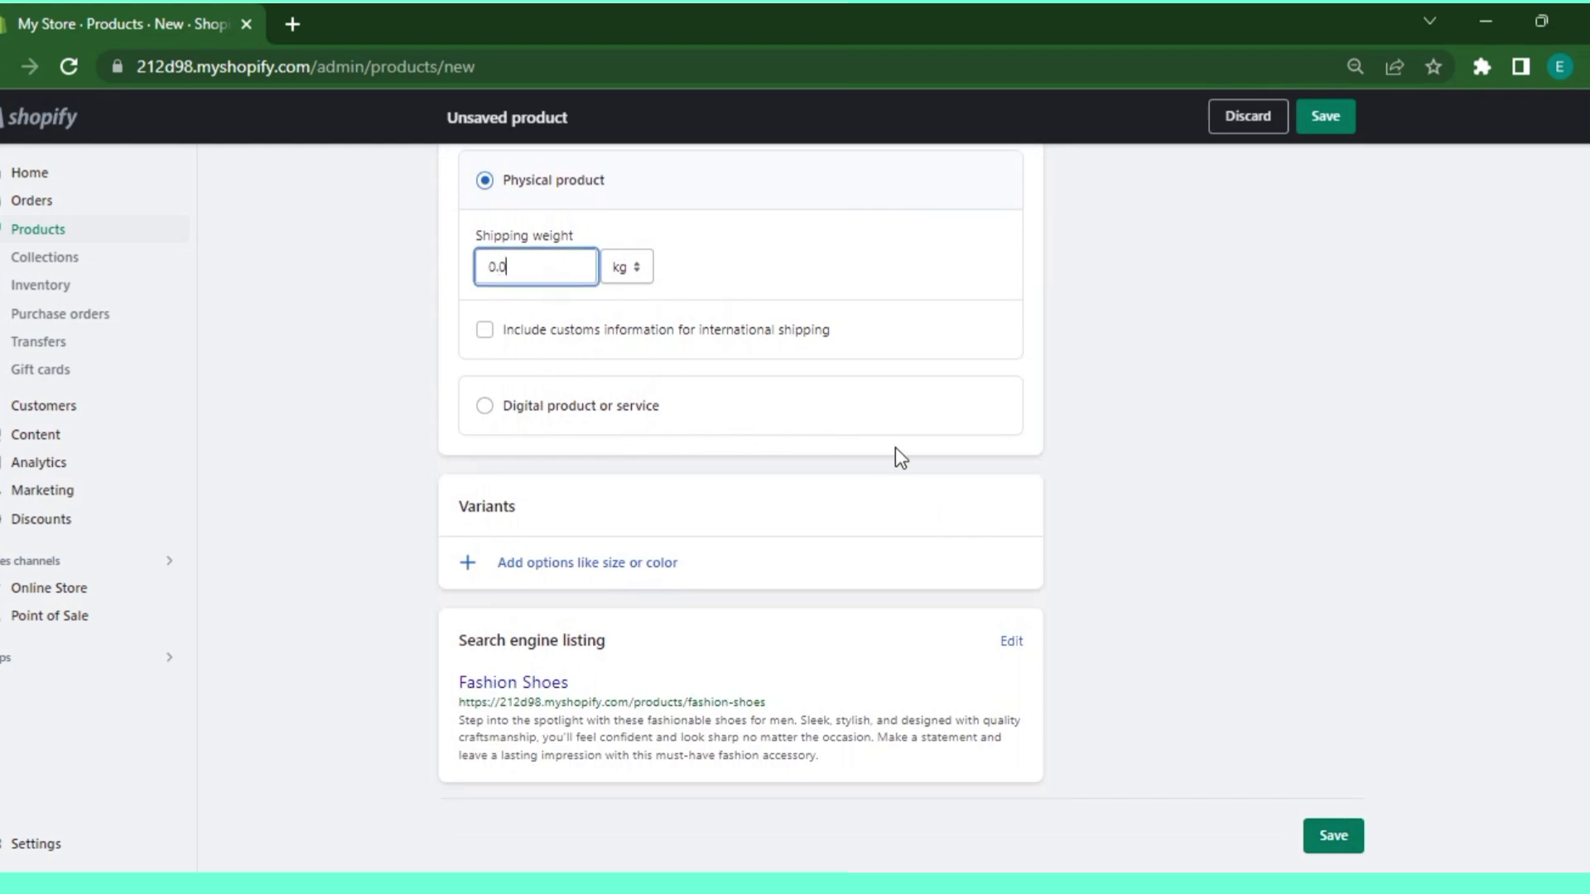
left_click(534, 570)
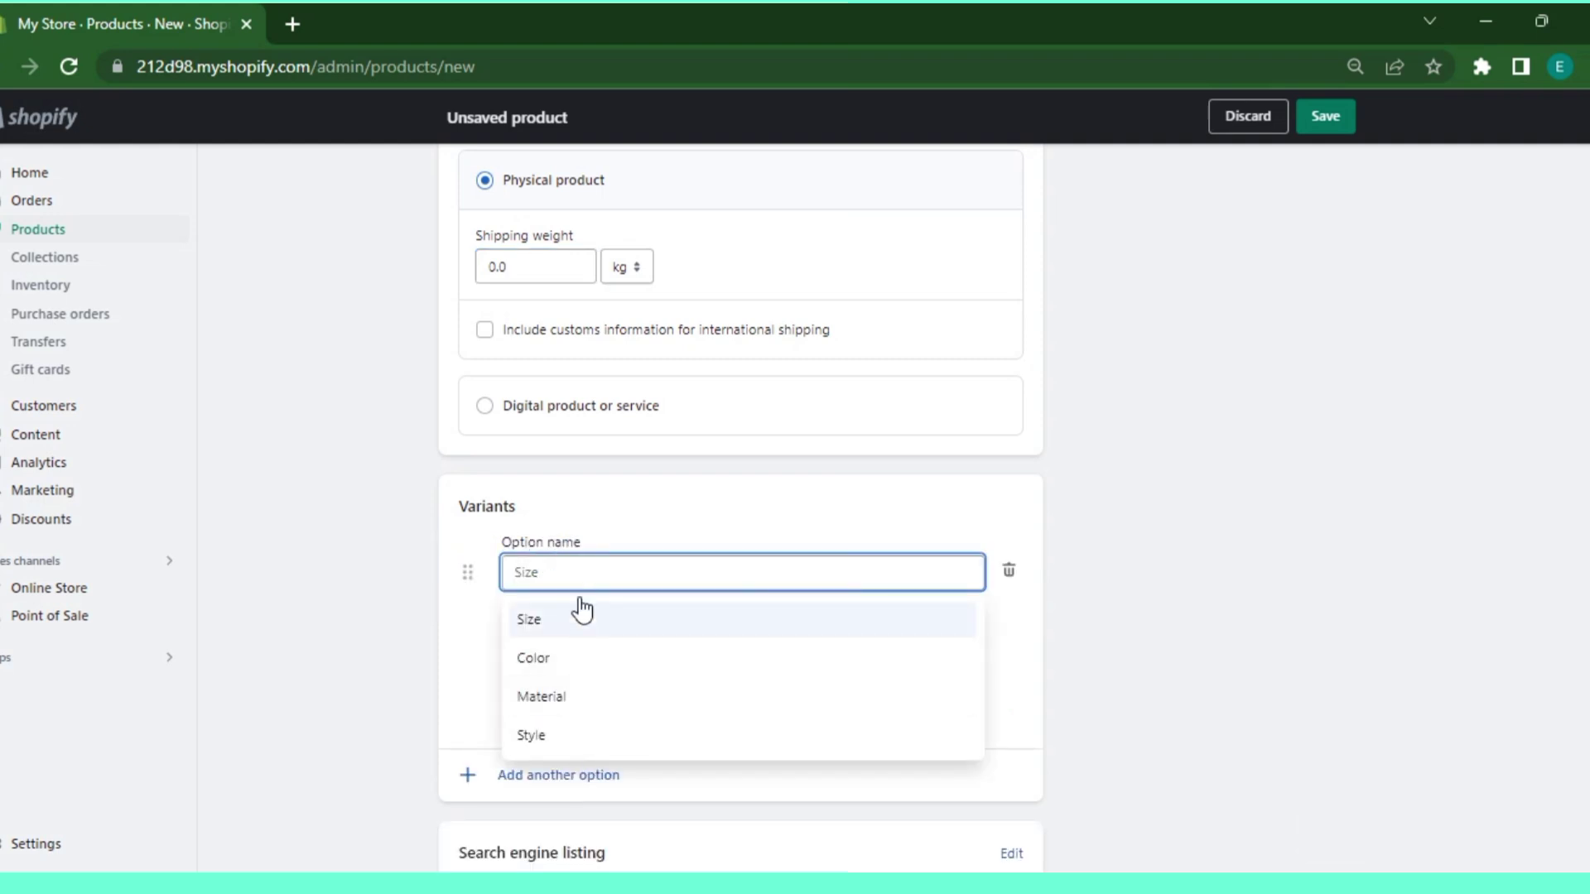
left_click(1009, 571)
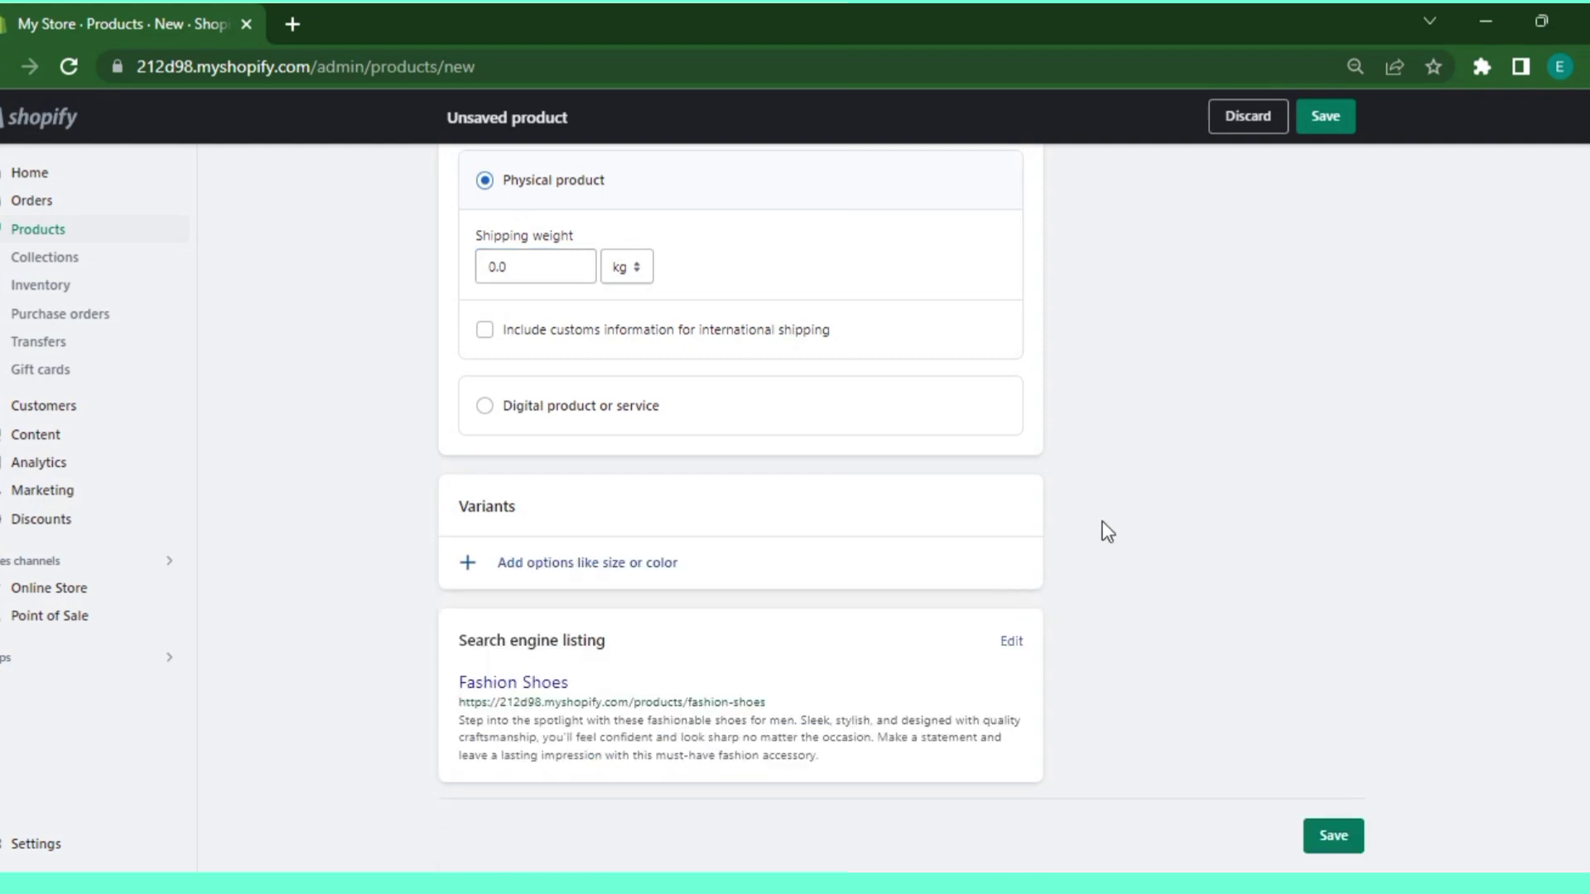
Save the Fashion Shoes product, dismiss the setup guide and return to the product list.
left_click(1333, 836)
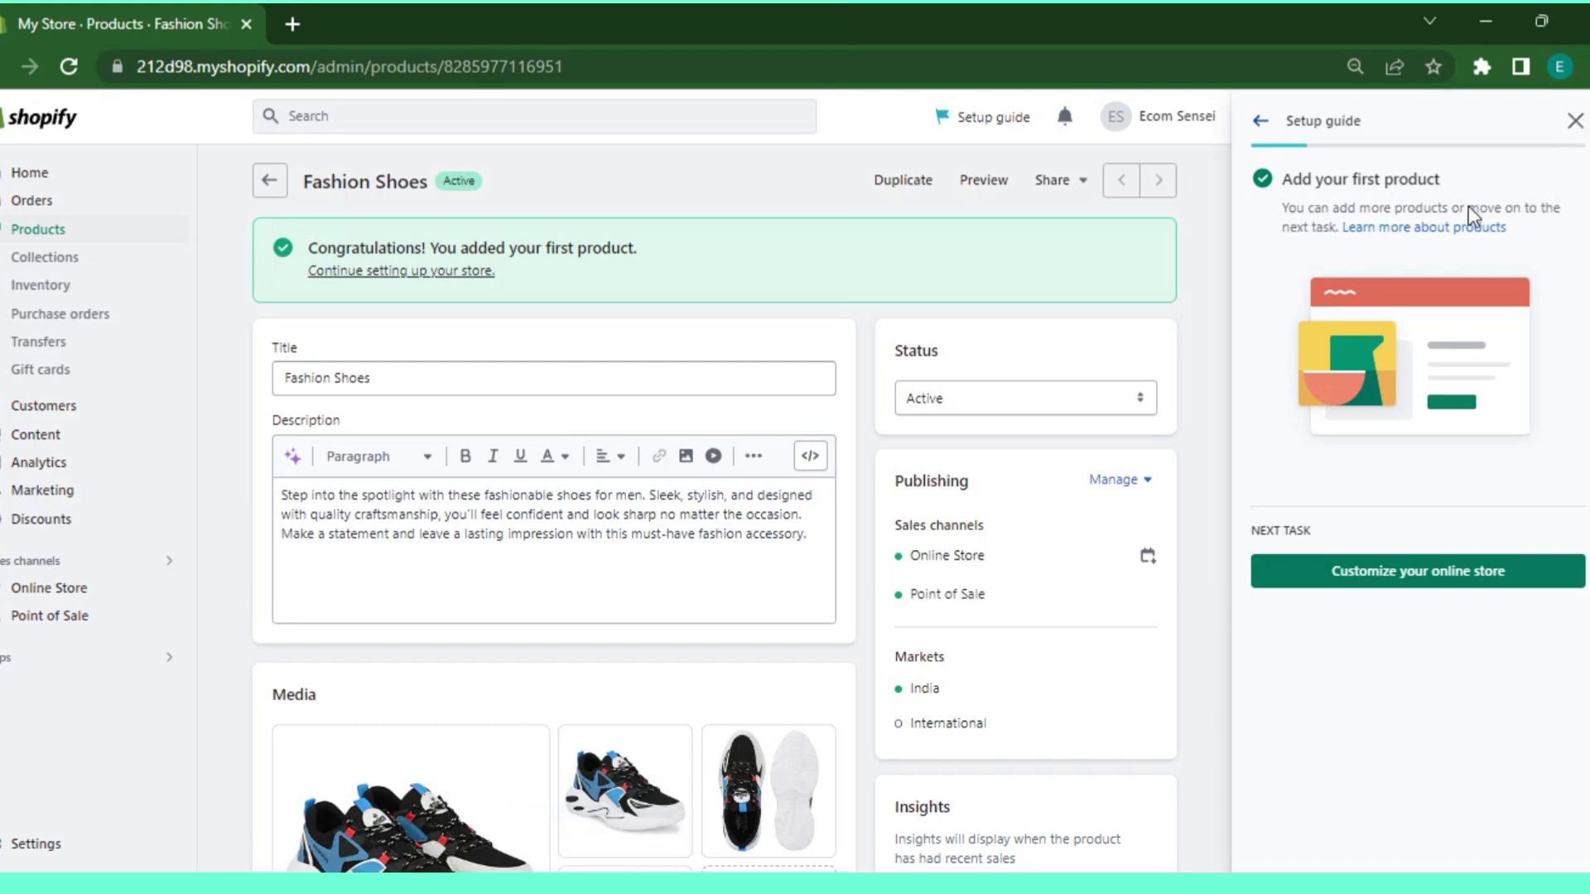
left_click(1574, 125)
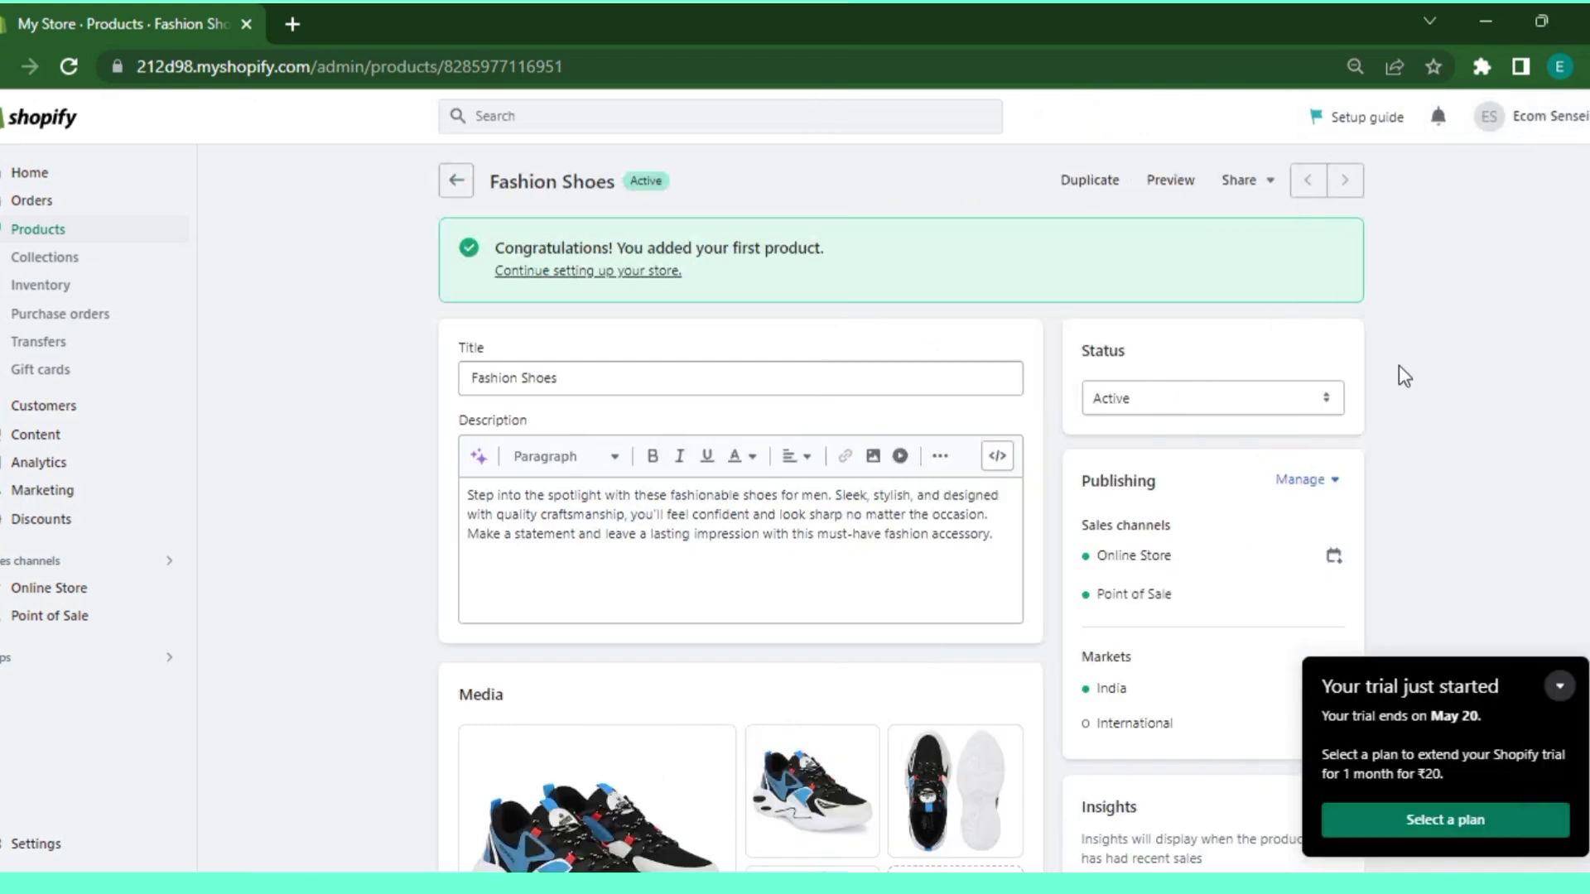
left_click(457, 182)
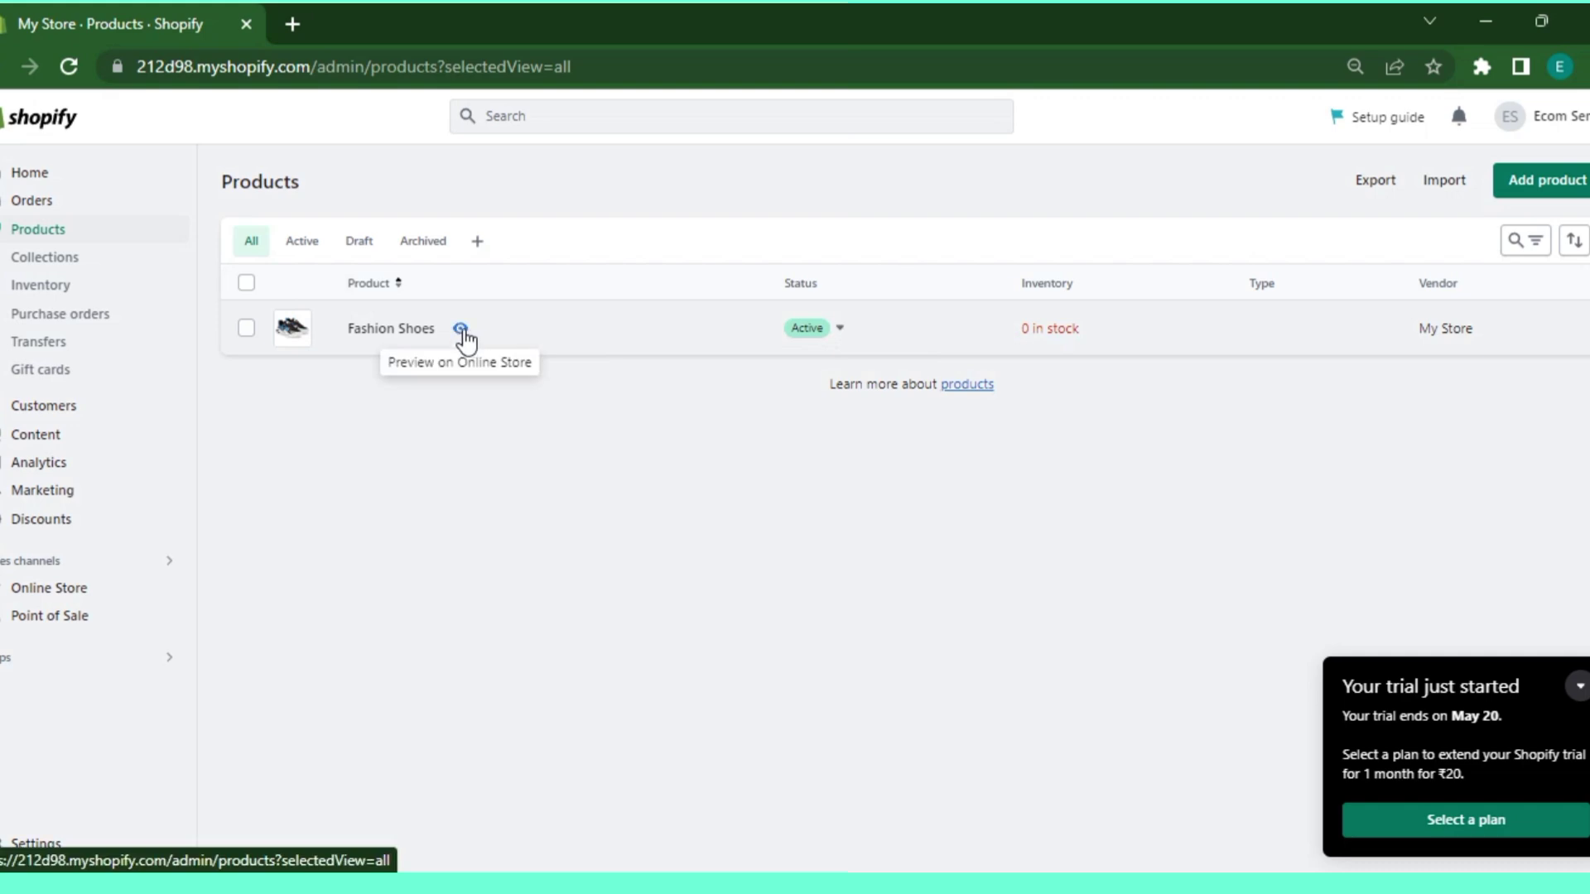
Preview Fashion Shoes on the online store, look through its product page and close the preview.
left_click(462, 330)
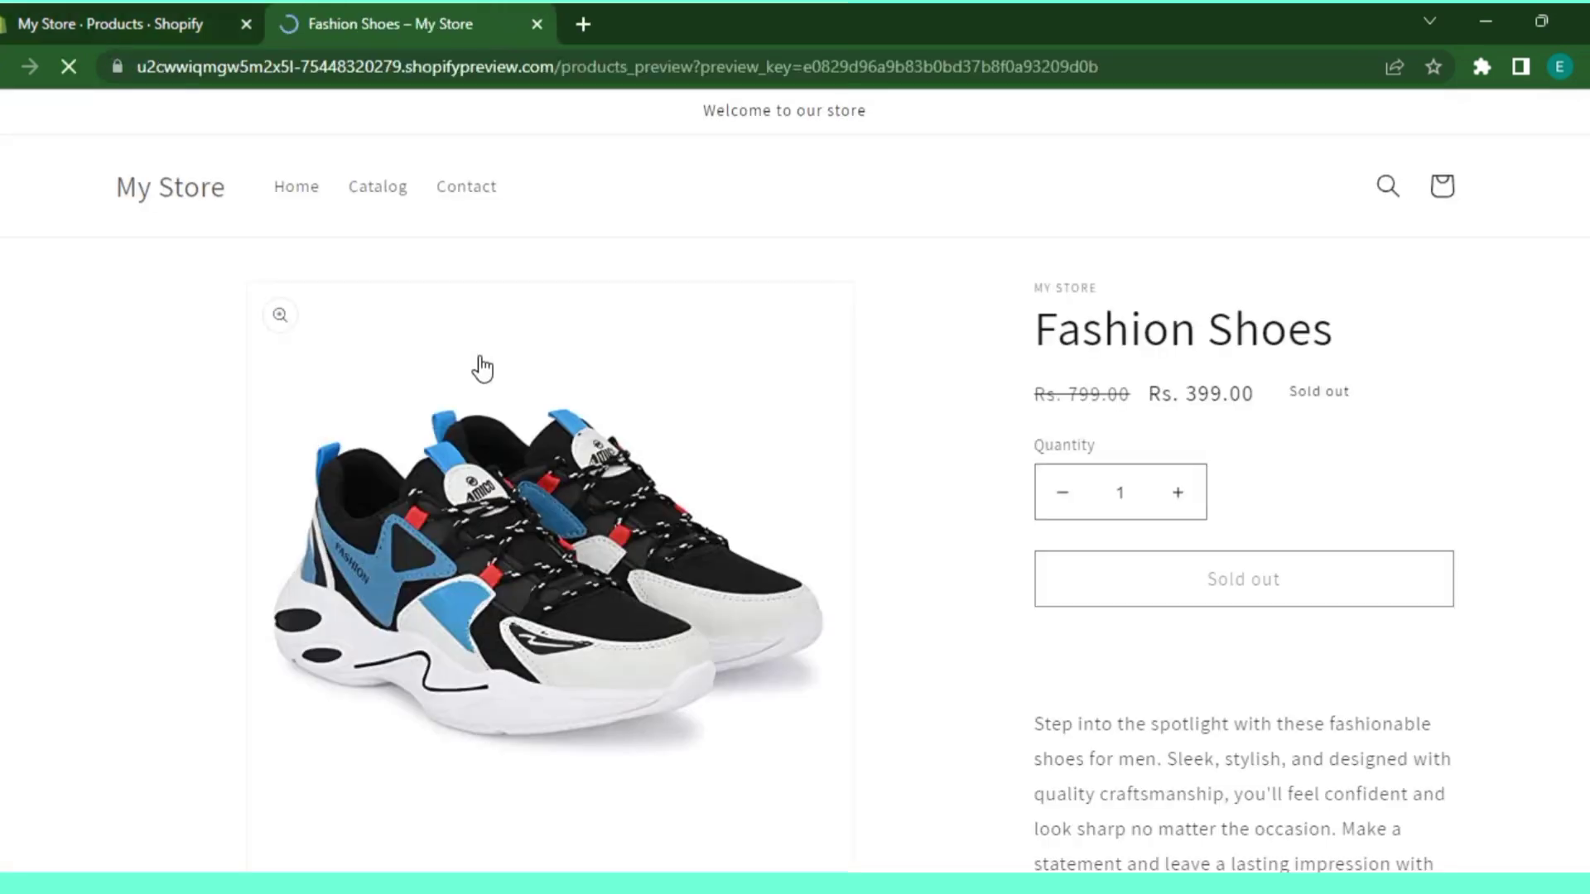
scroll(483, 367, "down", 5)
scroll(727, 485, "up", 4)
scroll(727, 495, "down", 6)
scroll(1051, 511, "up", 6)
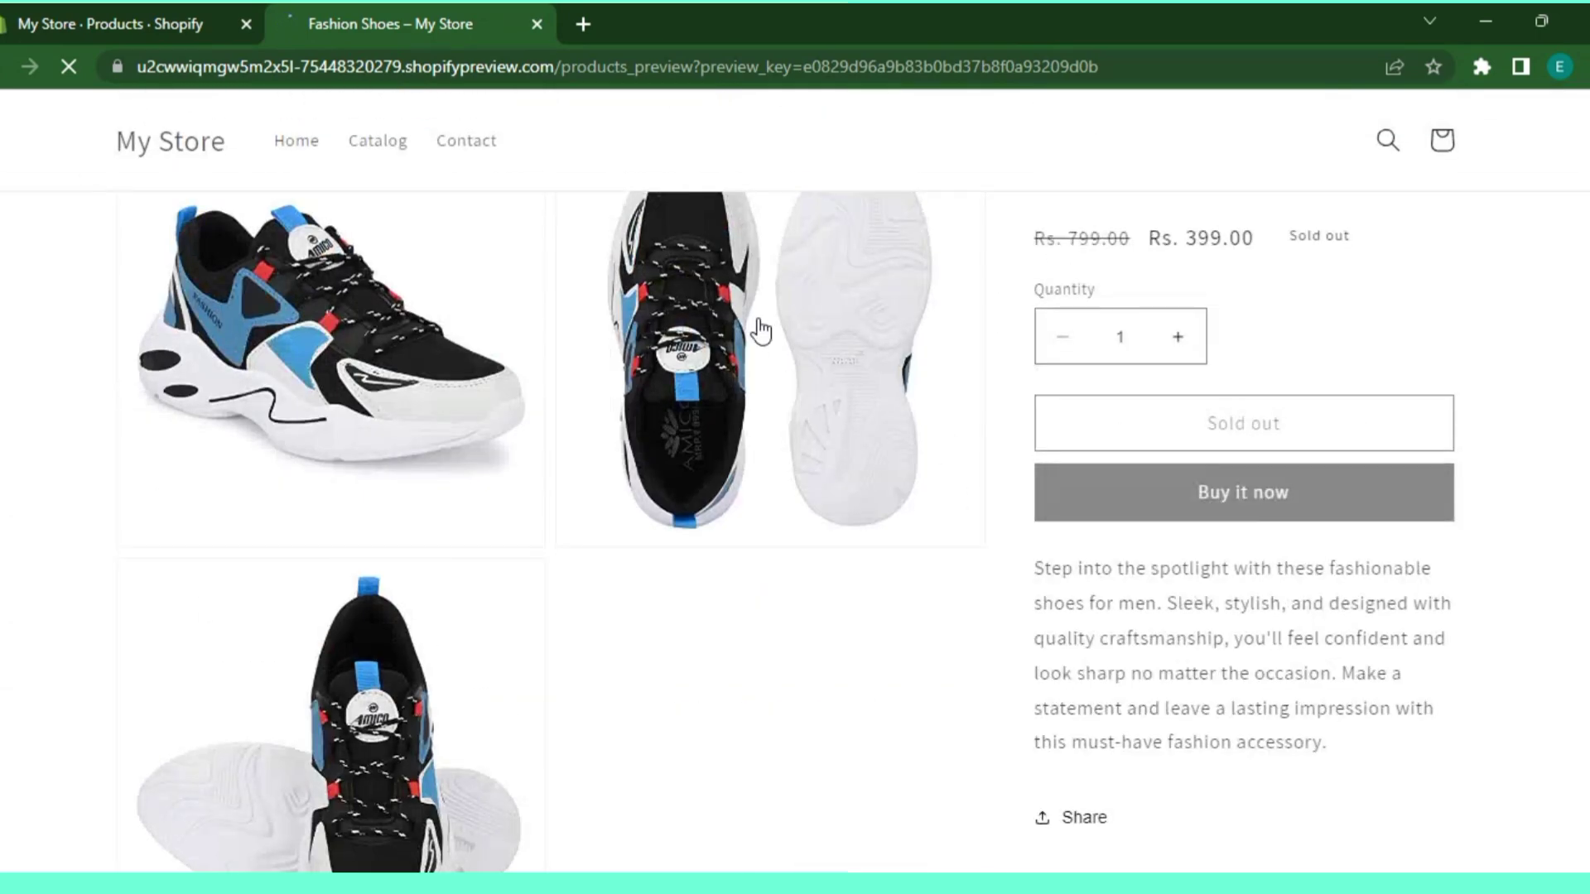
left_click(538, 23)
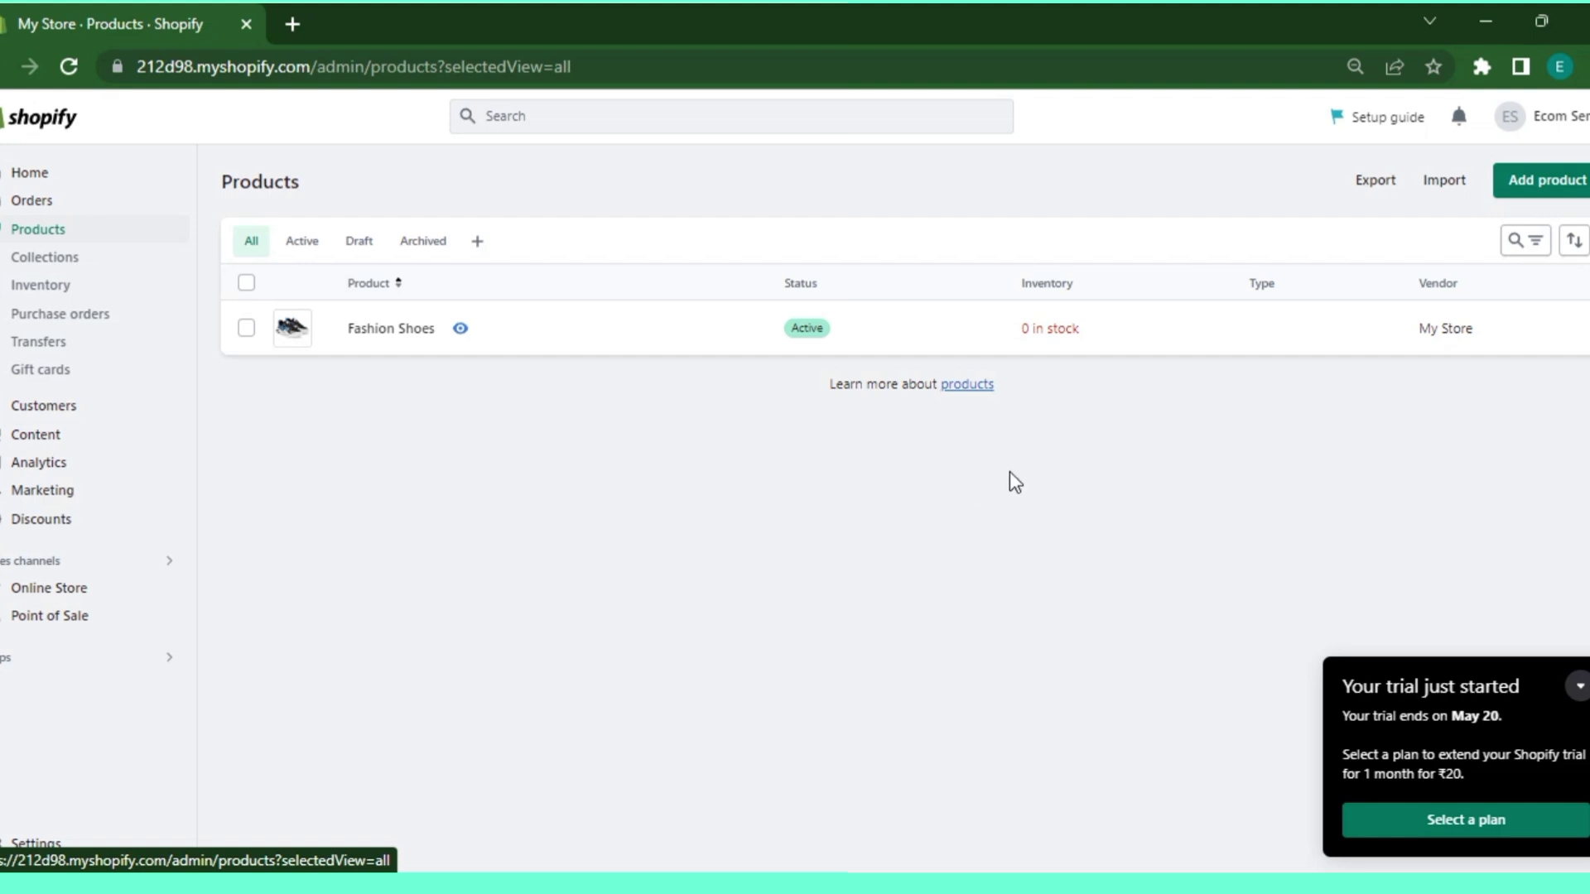
Start a CSV product import and add the file products_export 6666.csv.
left_click(1443, 197)
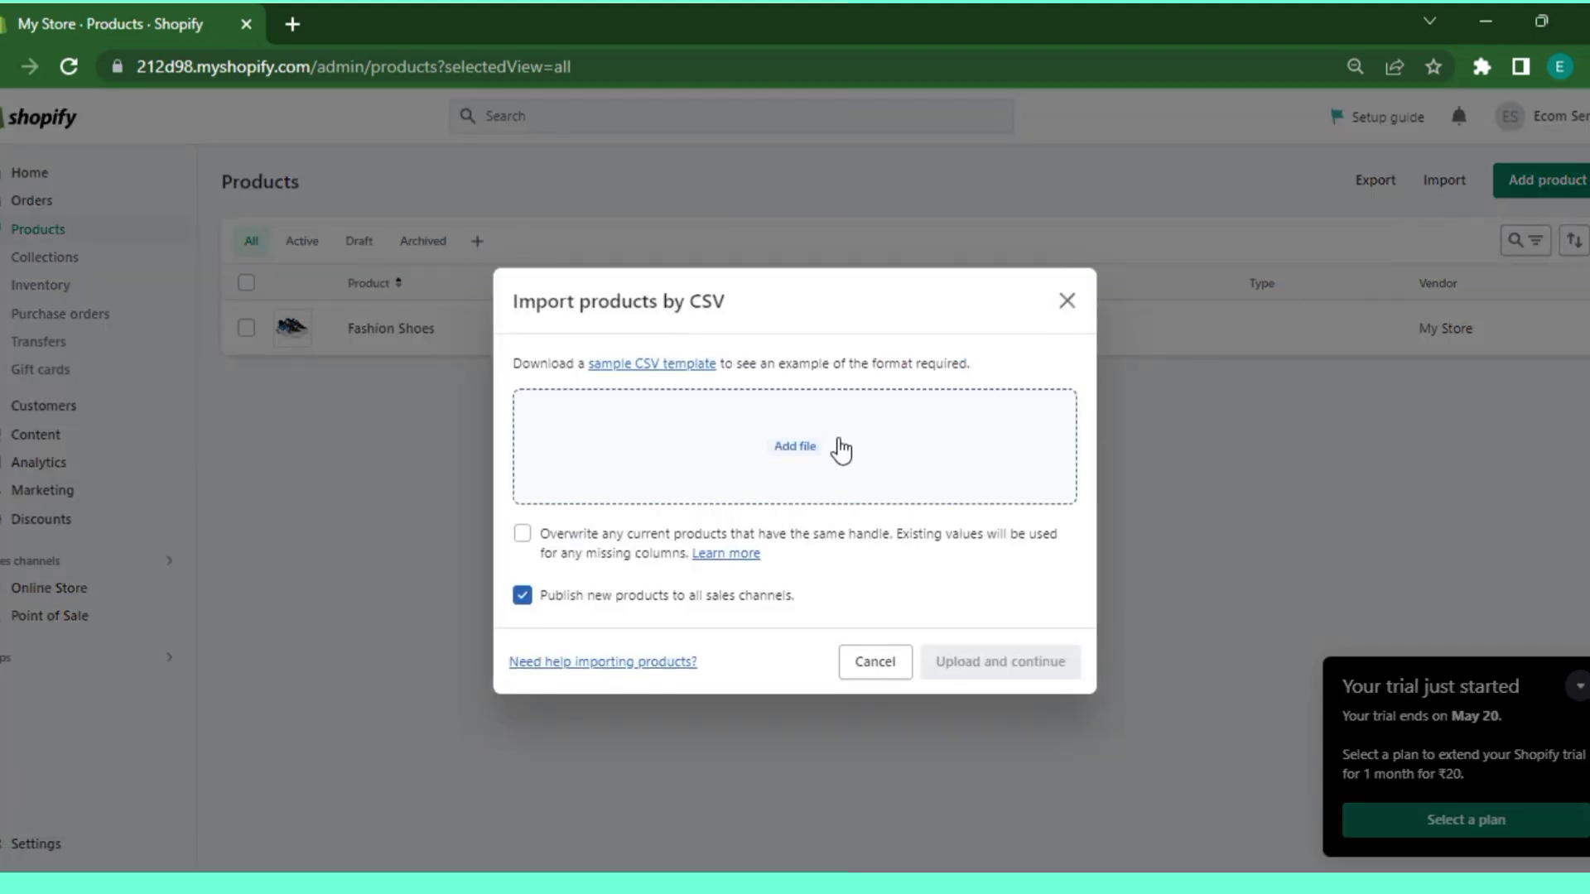
left_click(809, 449)
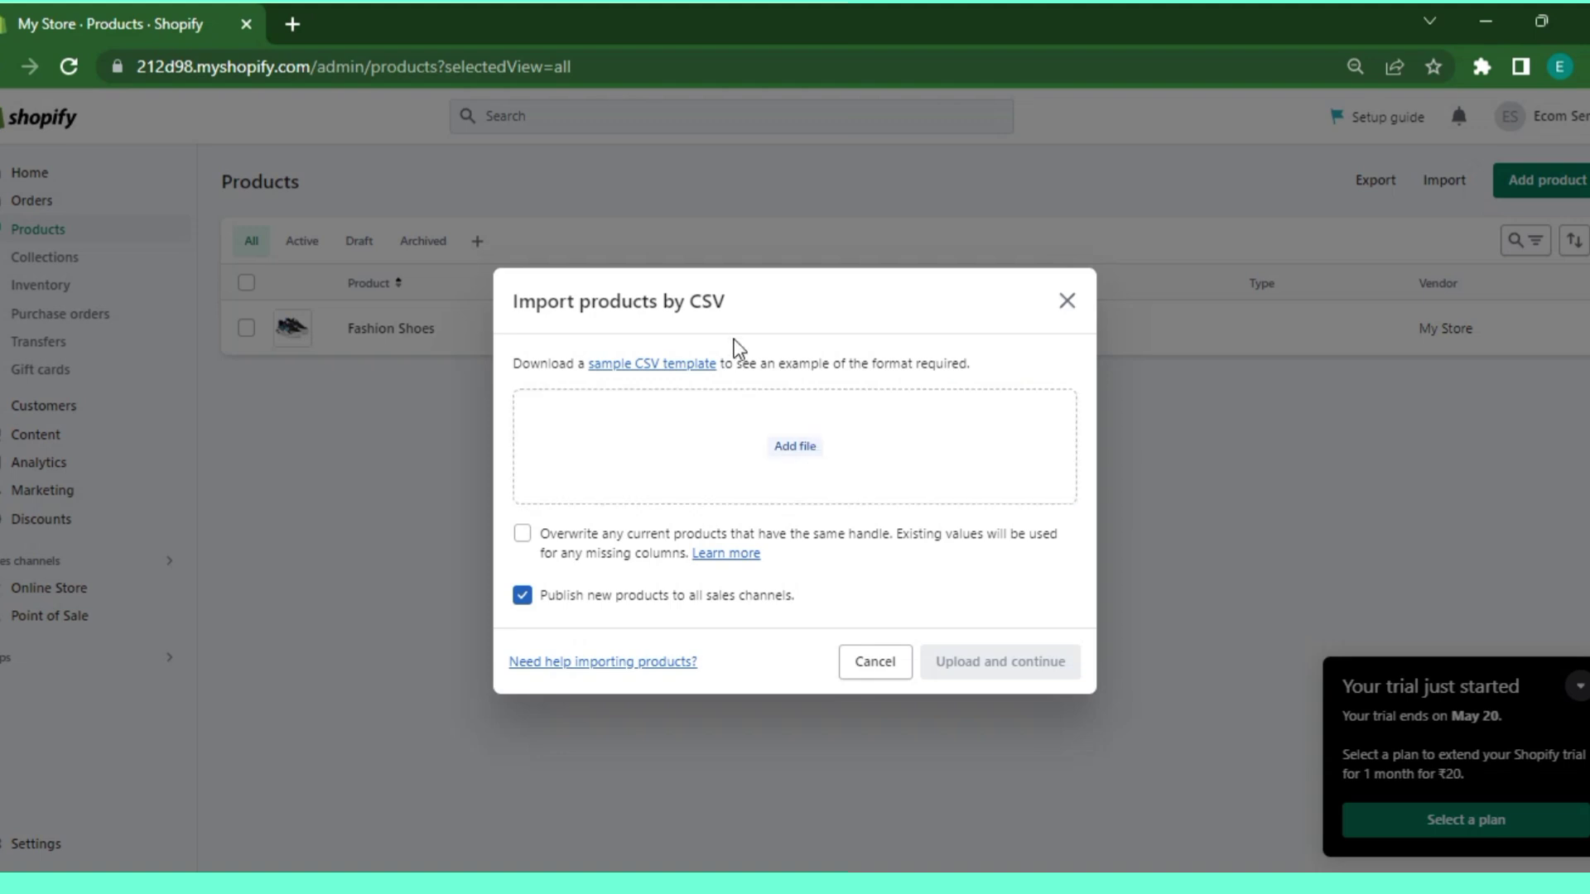
left_click_drag(758, 304, 556, 311)
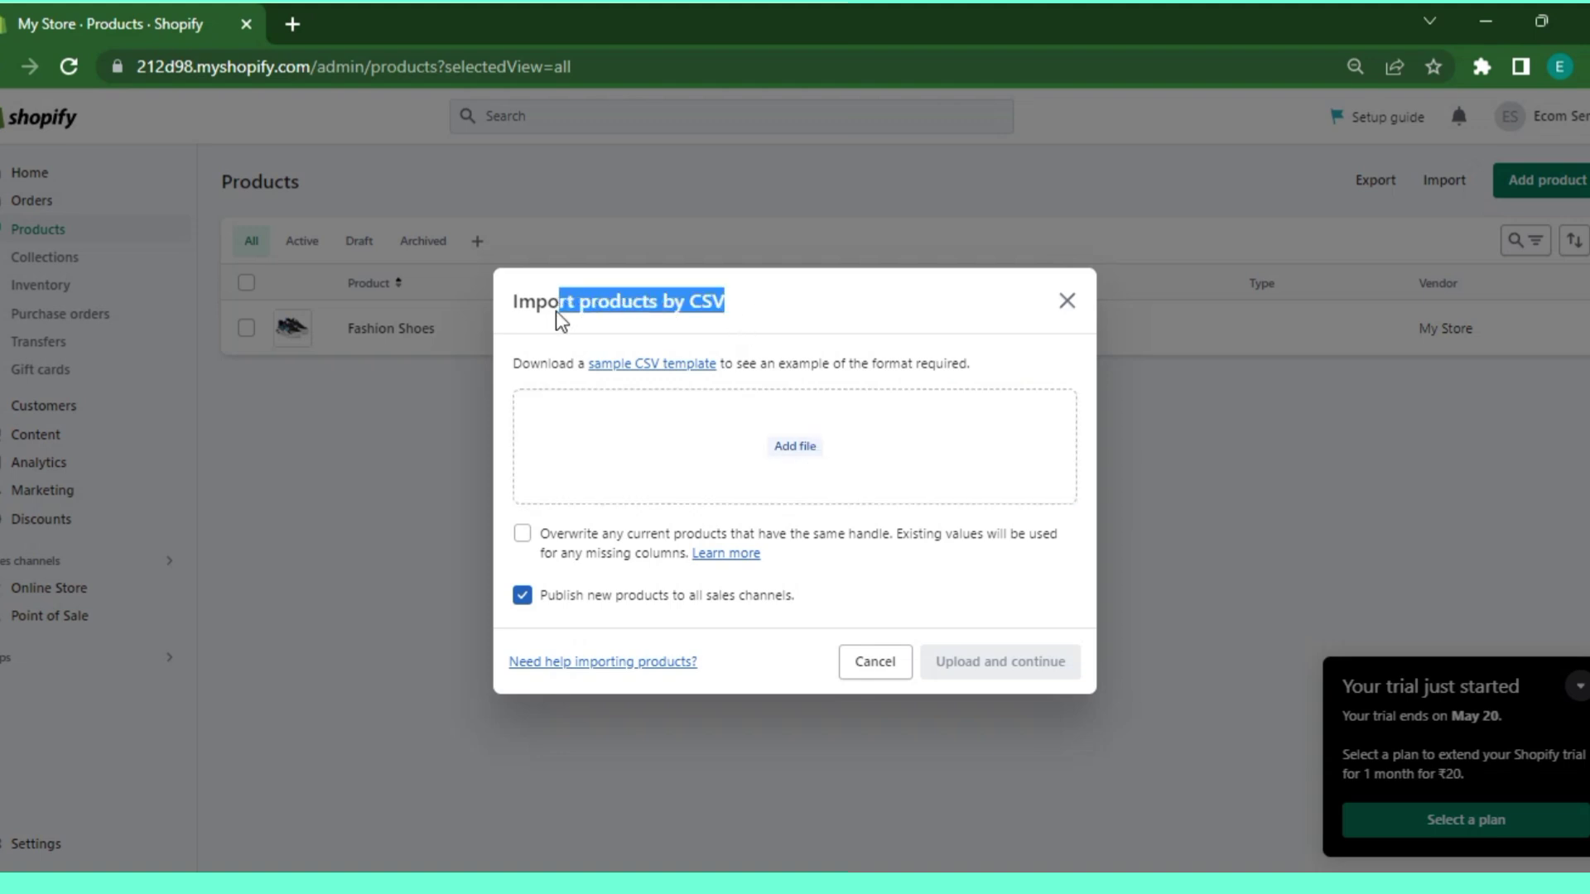
left_click(633, 300)
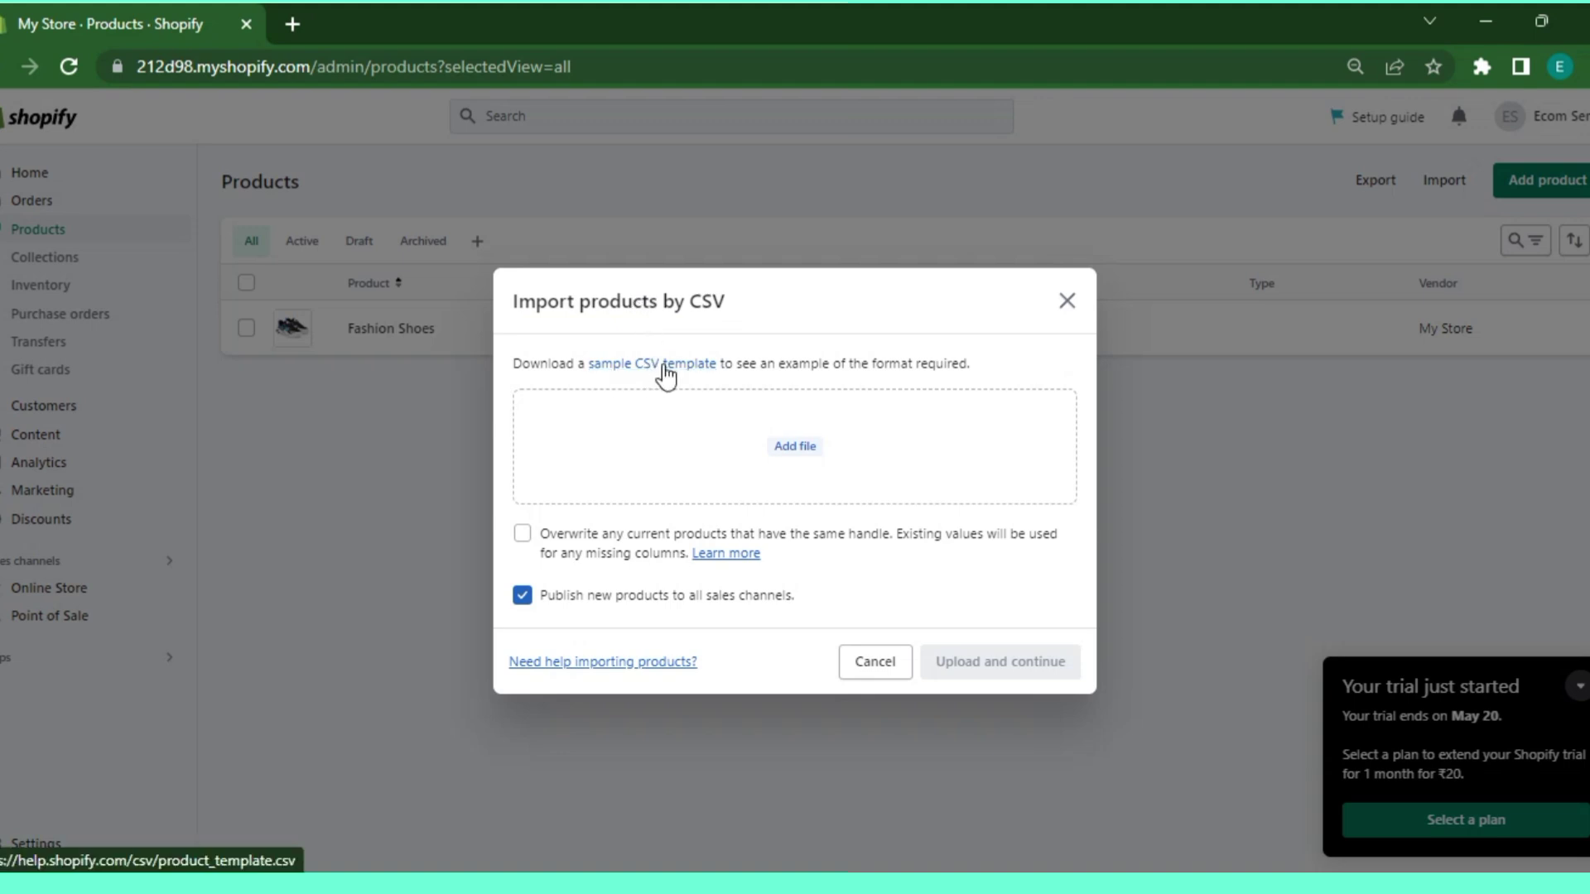
left_click(795, 446)
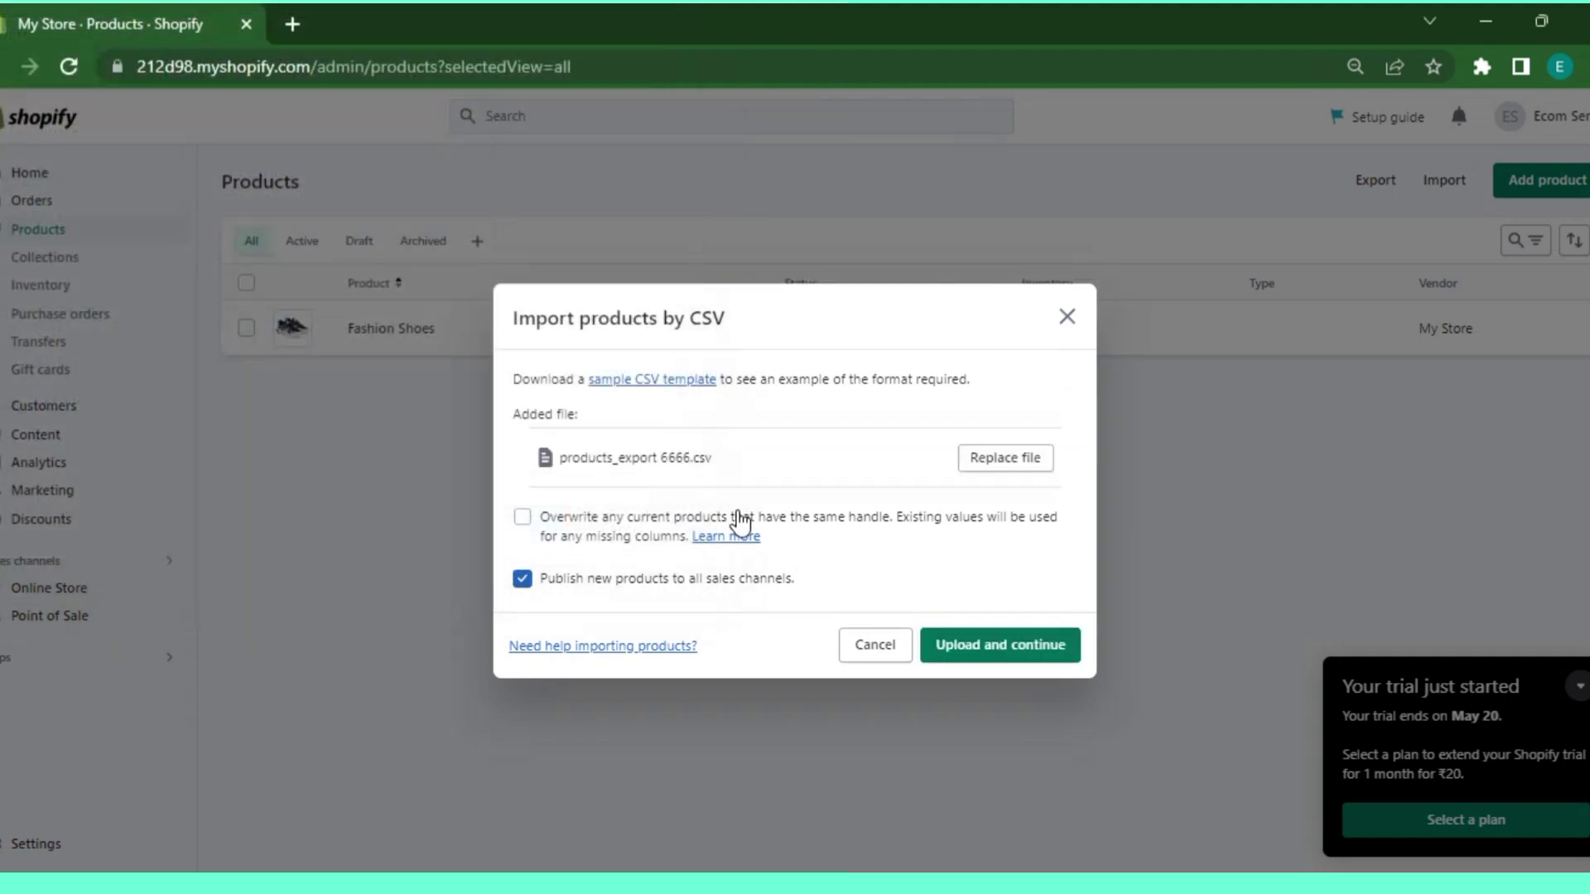
Import the CSV products with overwriting of products that have the same handle, and look through the imported product list.
left_click(522, 517)
left_click(983, 655)
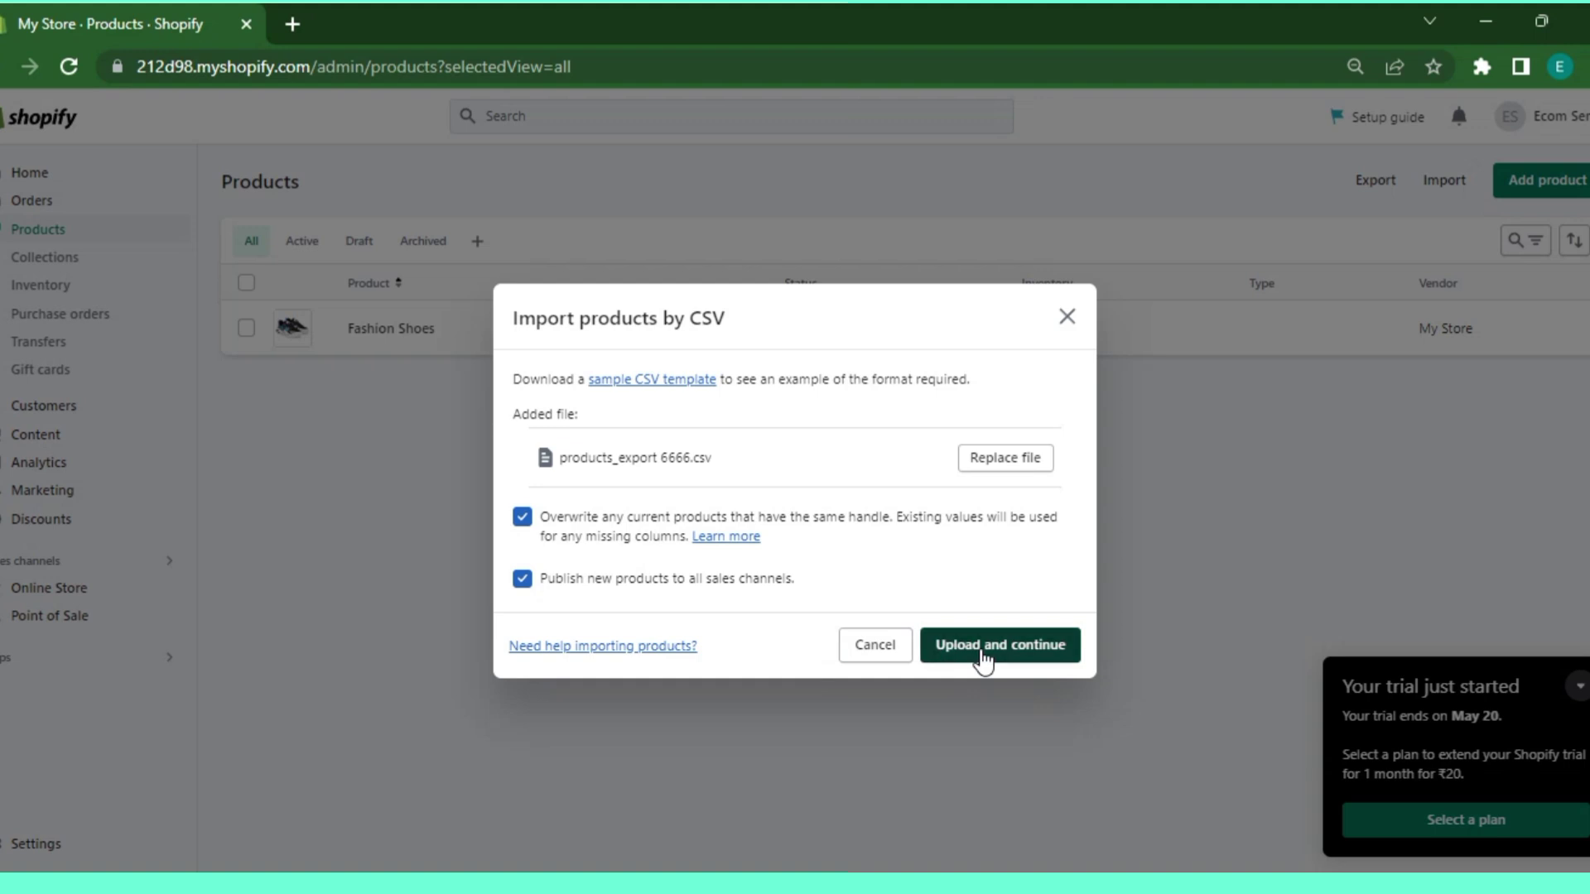
scroll(1060, 746, "down", 1)
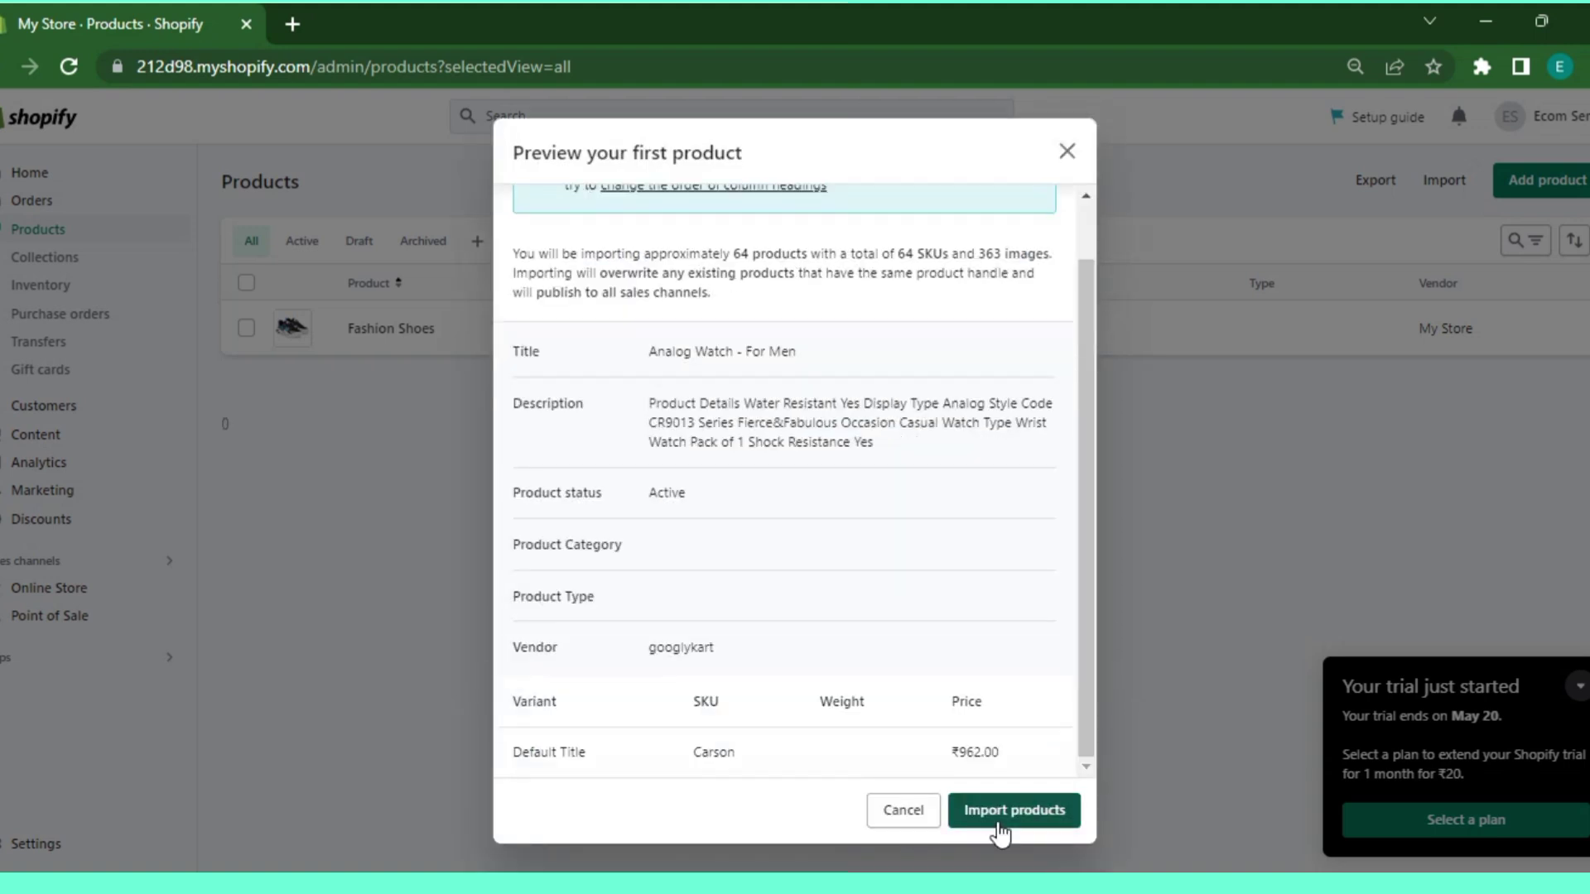
left_click(999, 822)
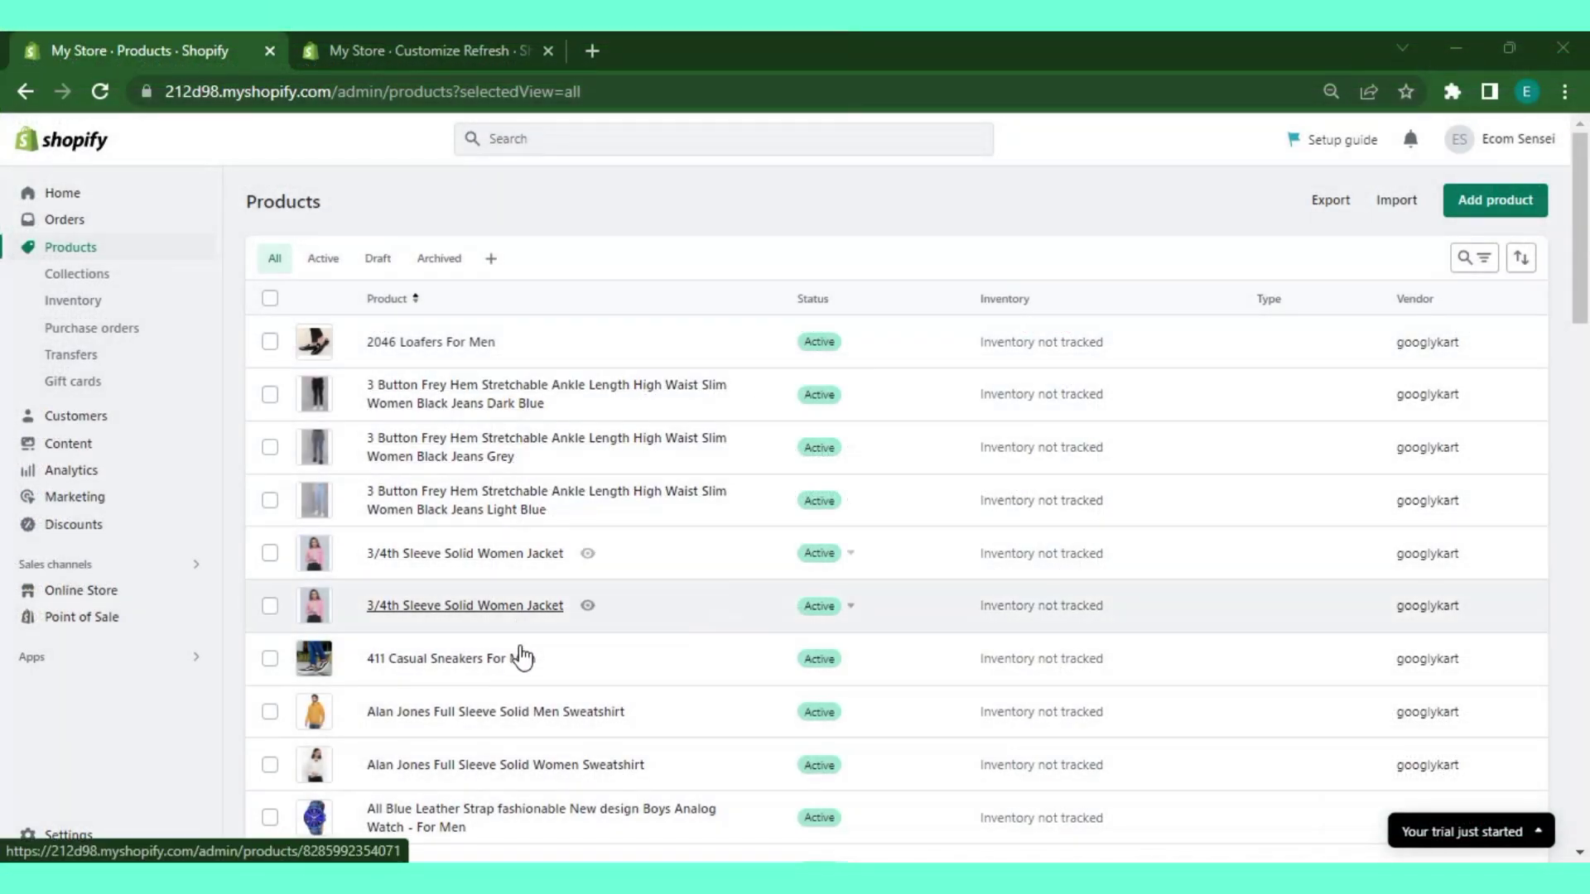
scroll(677, 514, "down", 1)
scroll(677, 513, "down", 10)
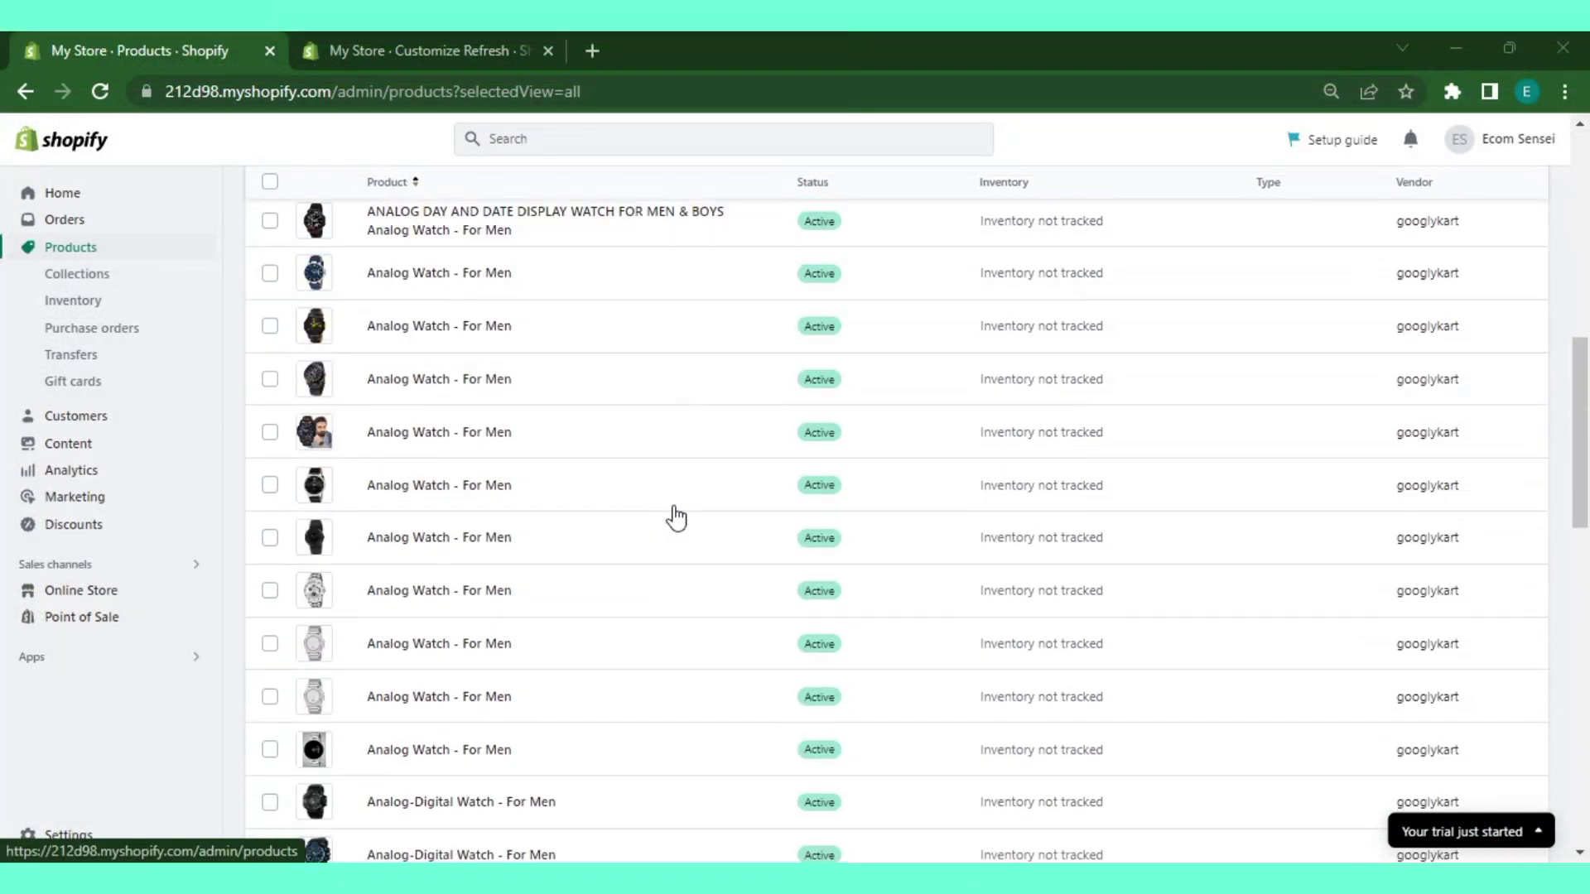
scroll(677, 515, "up", 10)
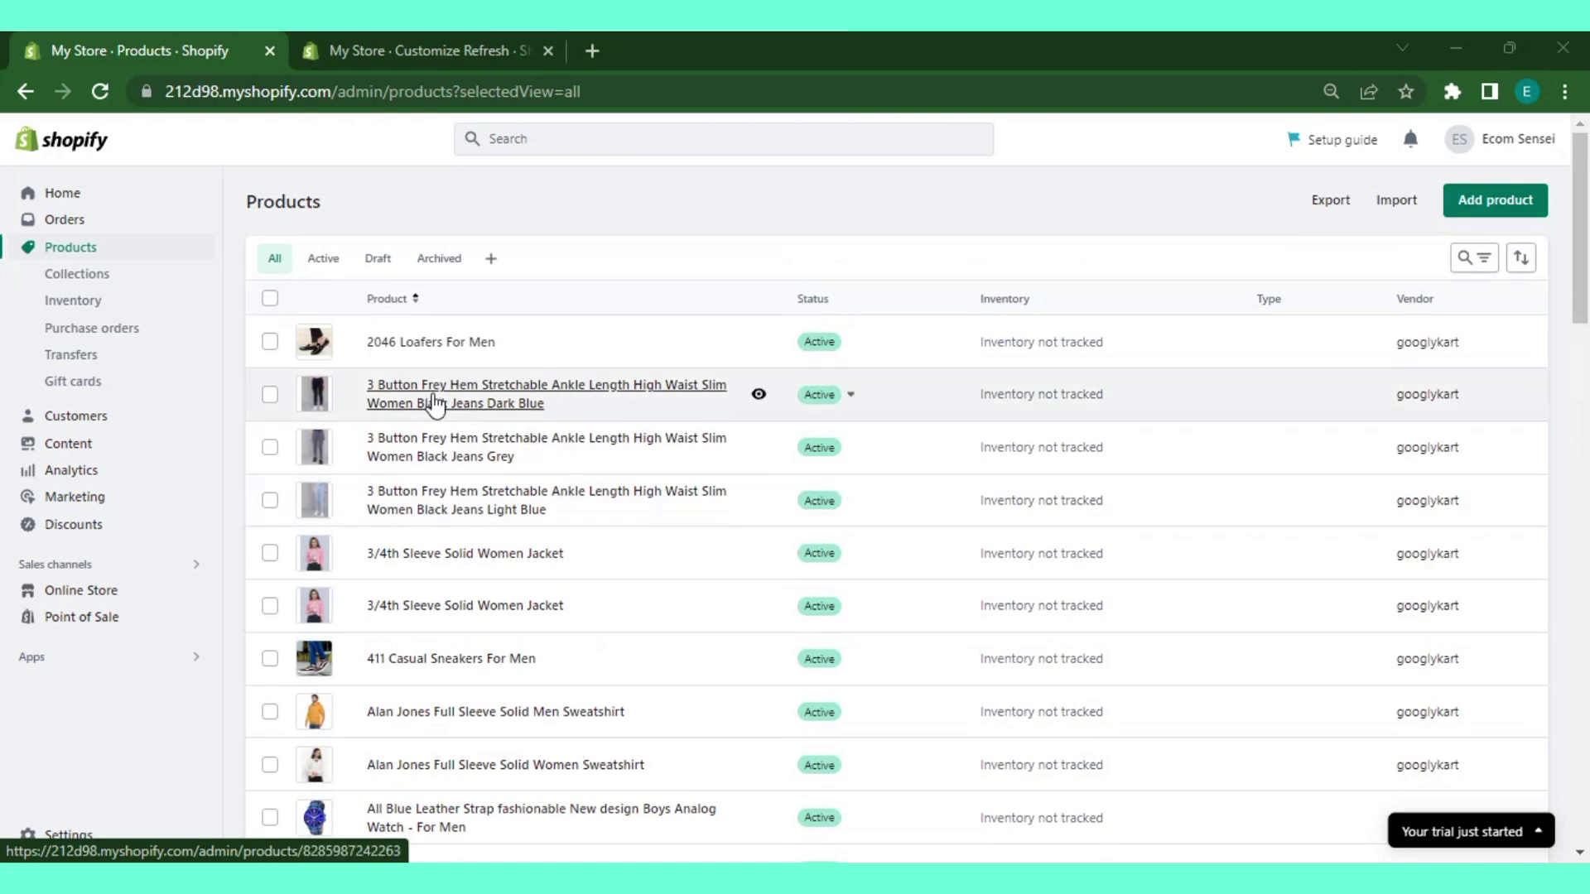
Delete the Home page collection from the store's collections.
left_click(80, 286)
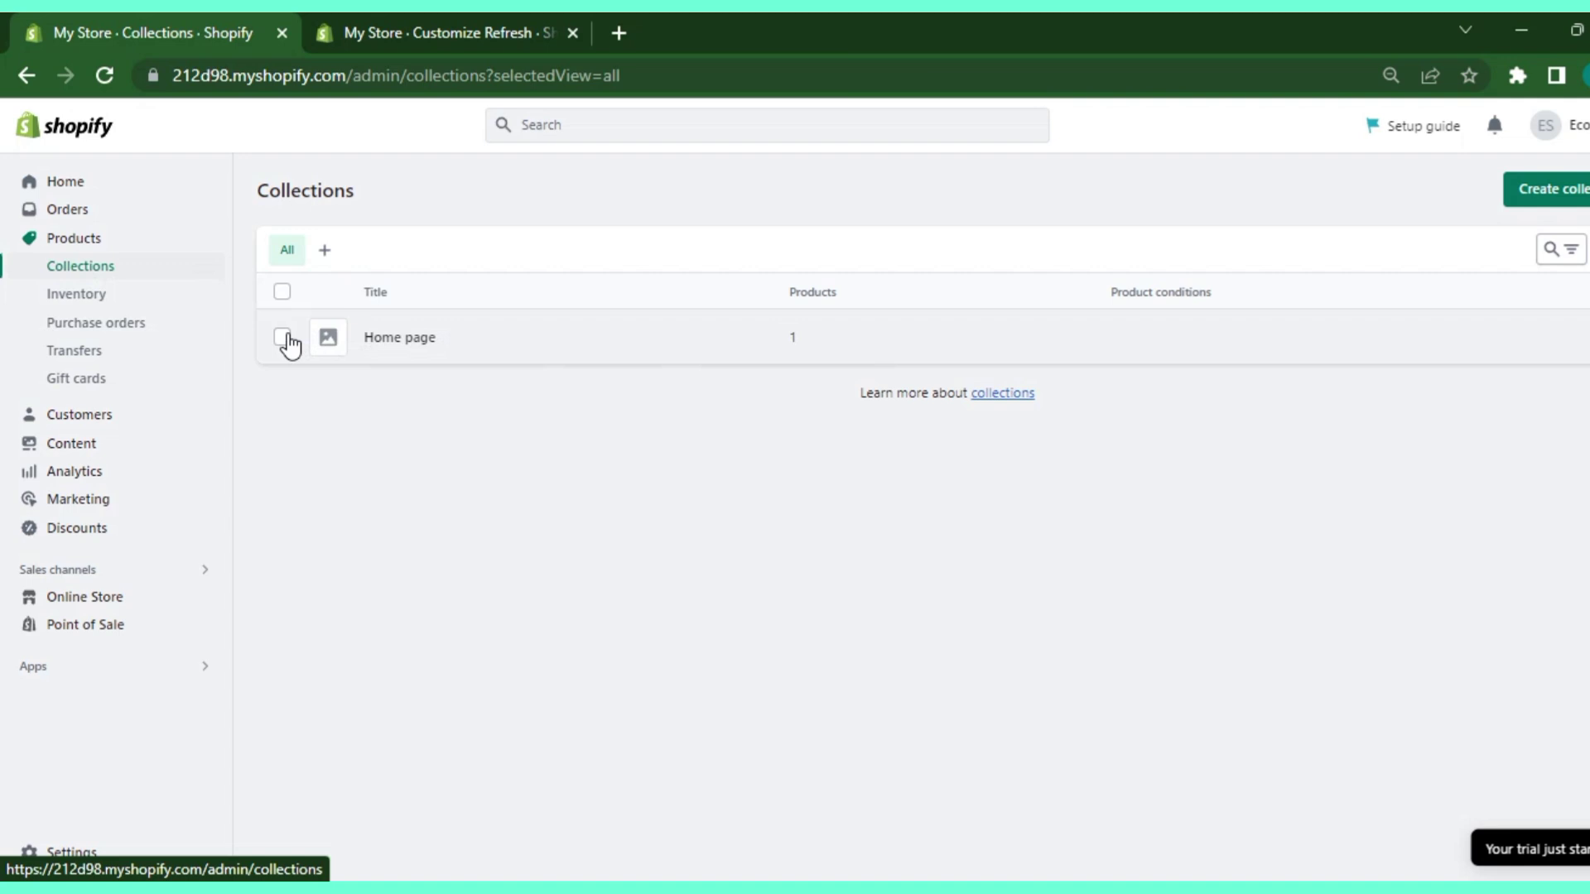
left_click(283, 337)
left_click(1191, 413)
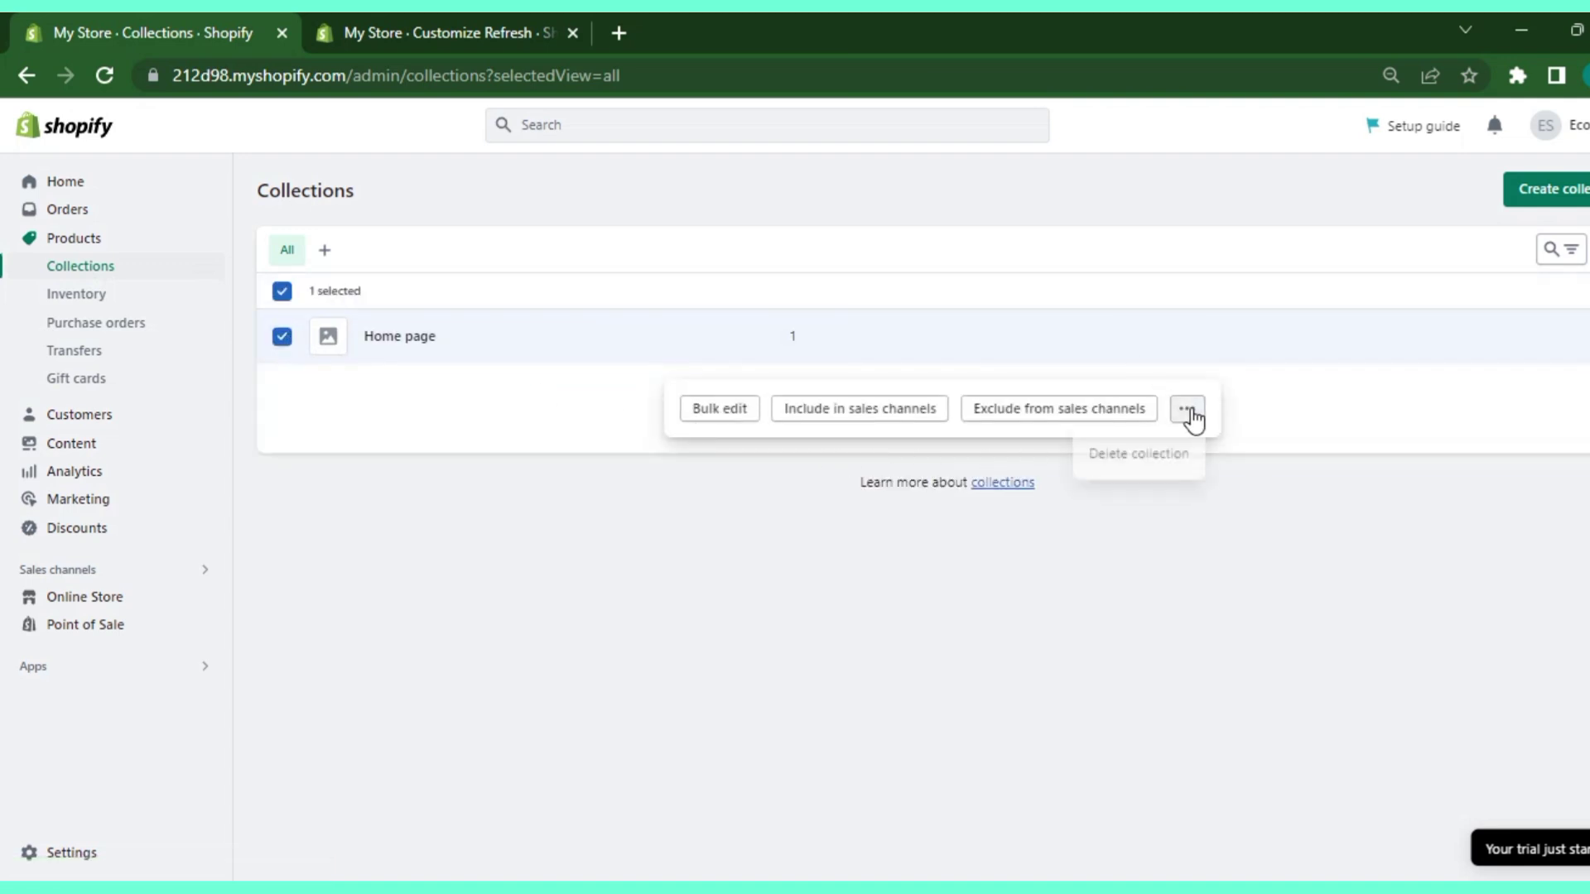
left_click(1151, 460)
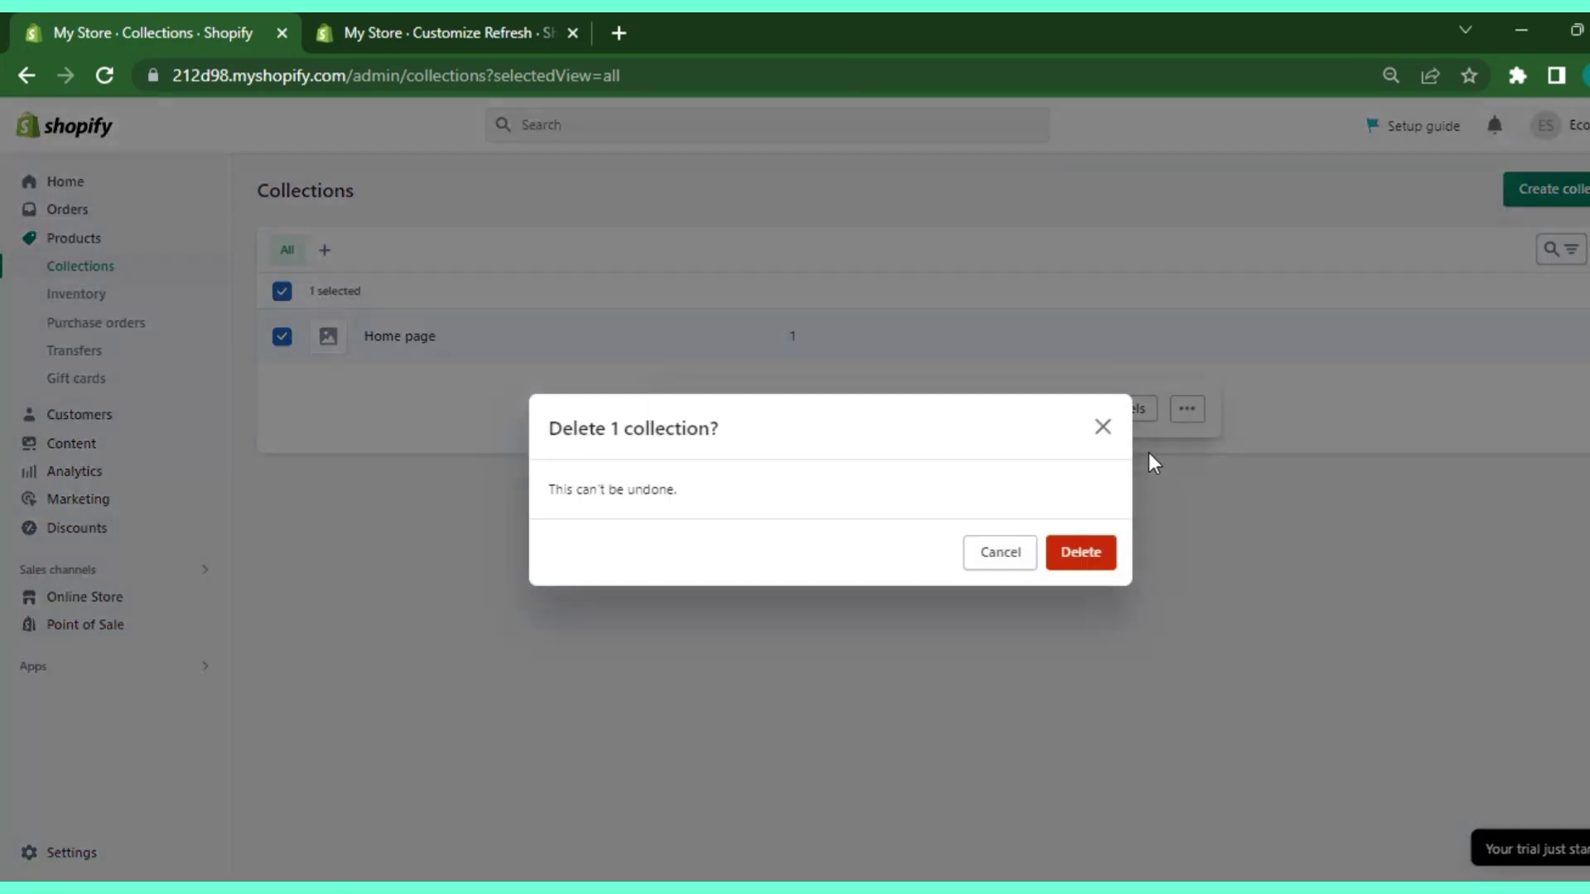
left_click(1084, 557)
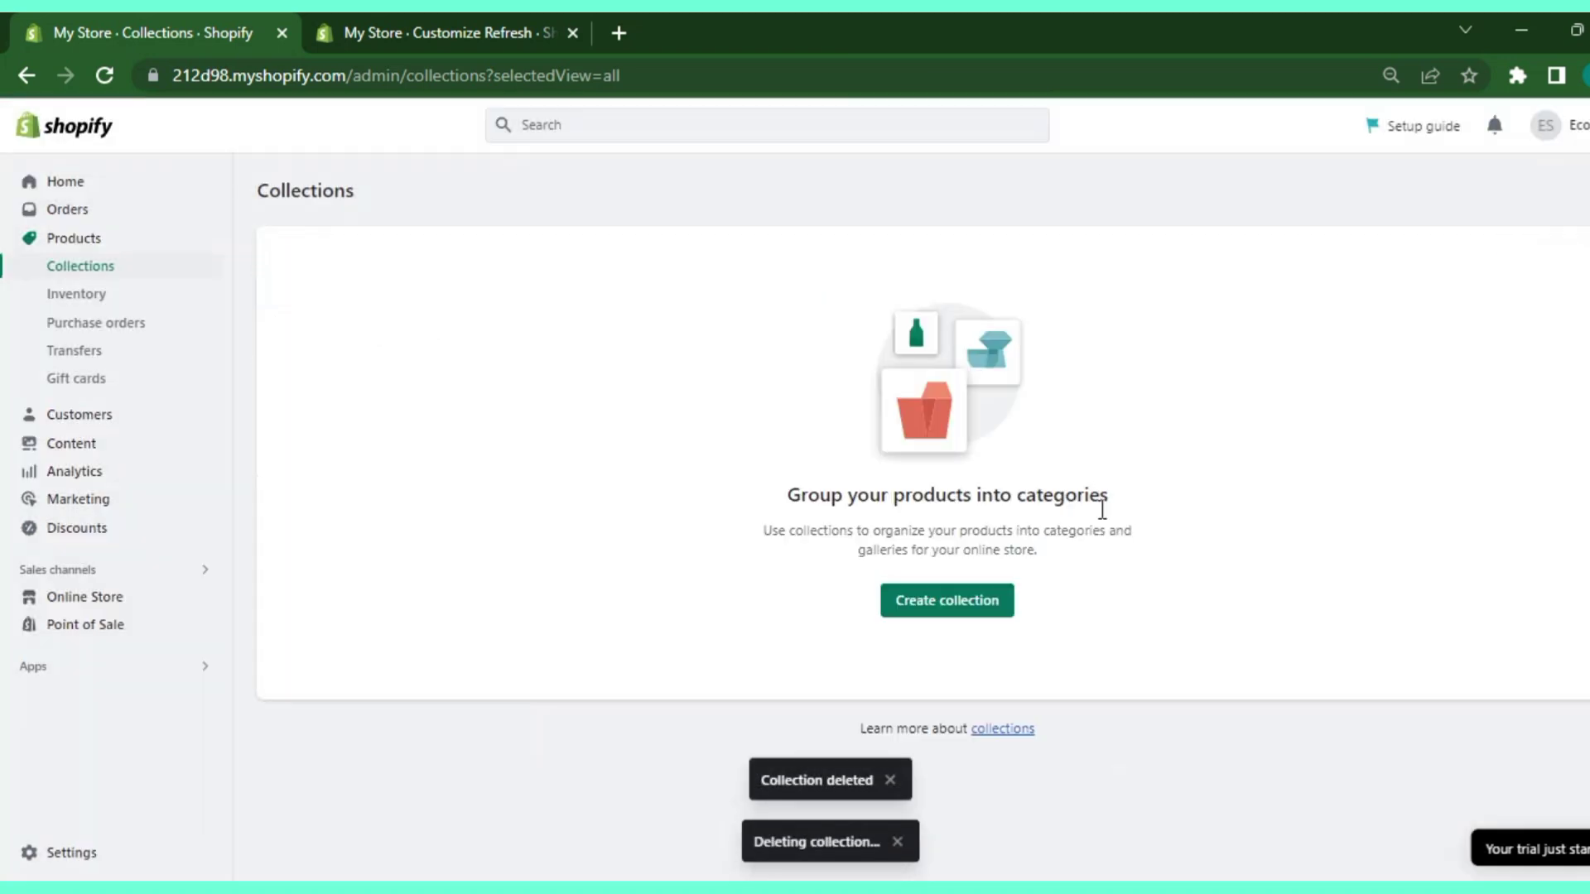
Start a new collection titled "New Arrivals" and leave its description empty.
left_click(994, 612)
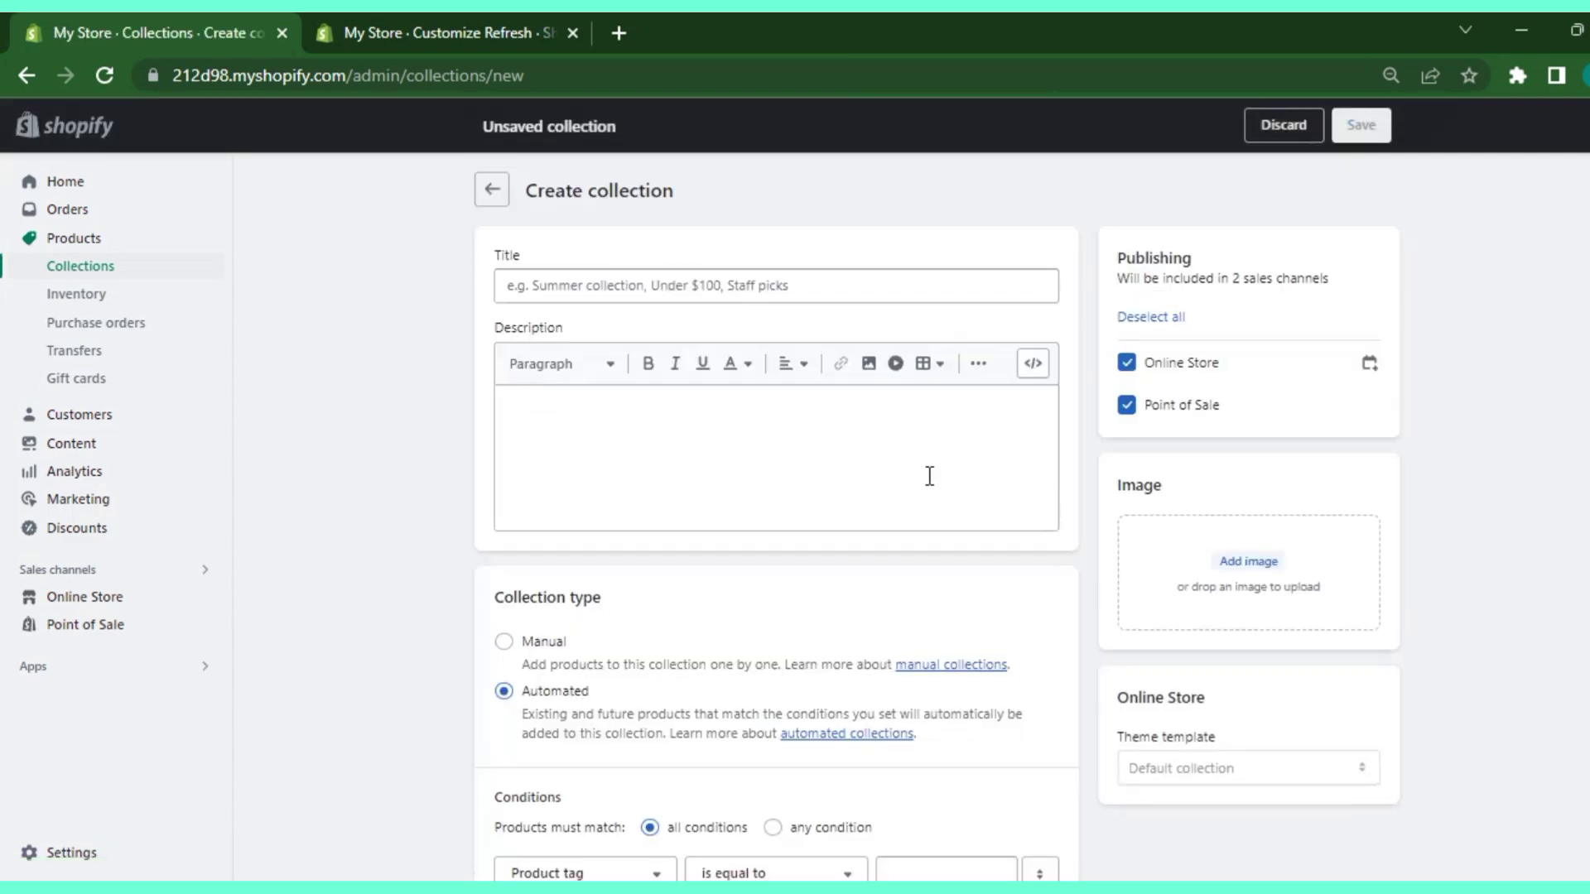
left_click(691, 283)
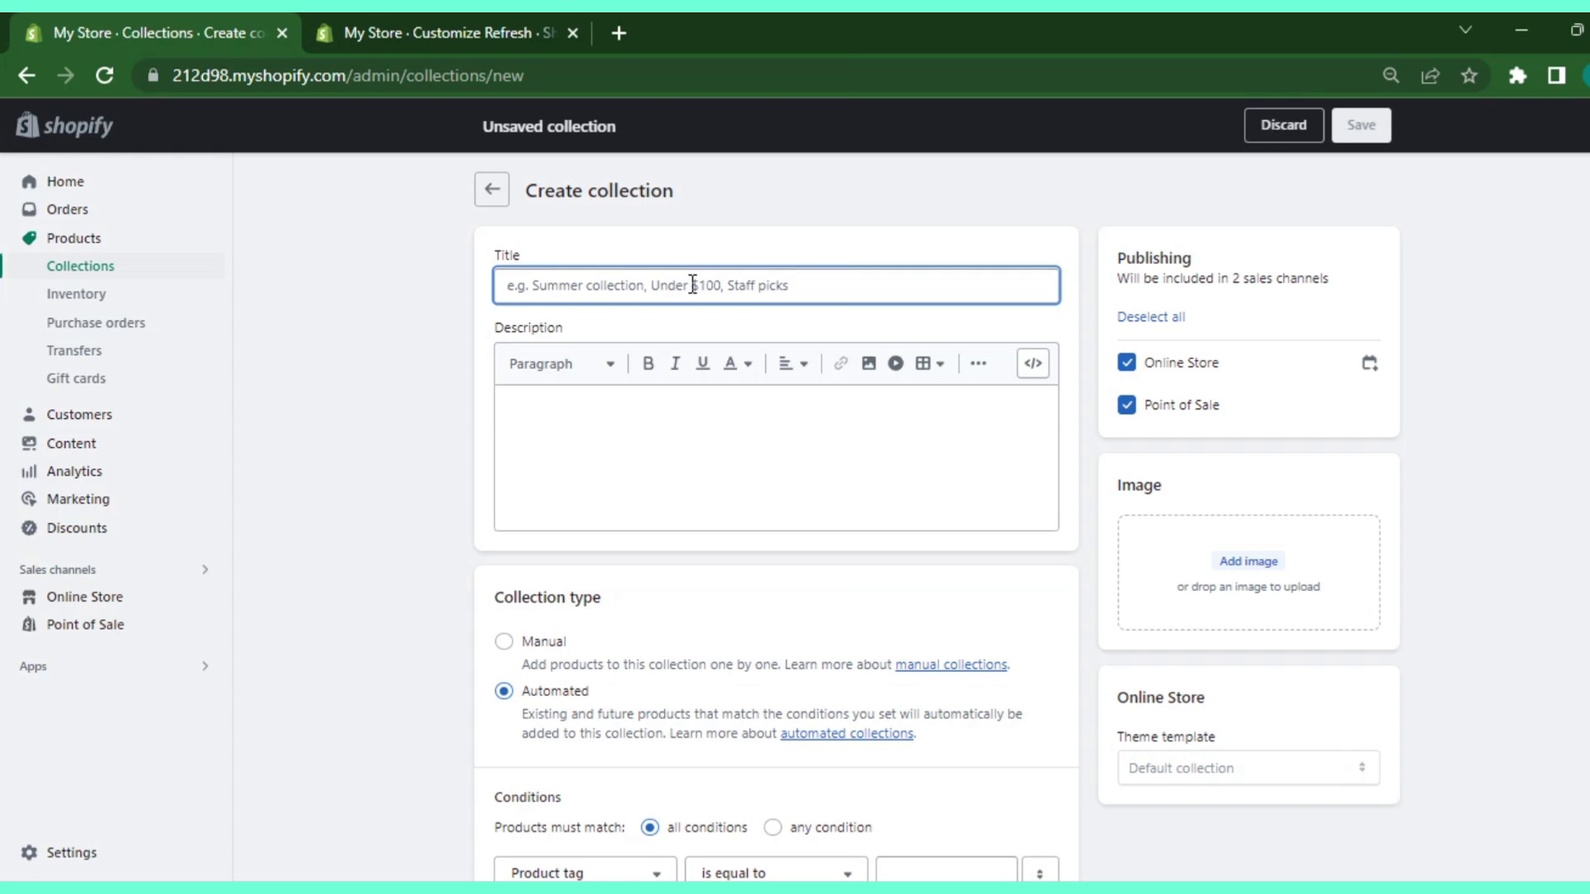
type("New")
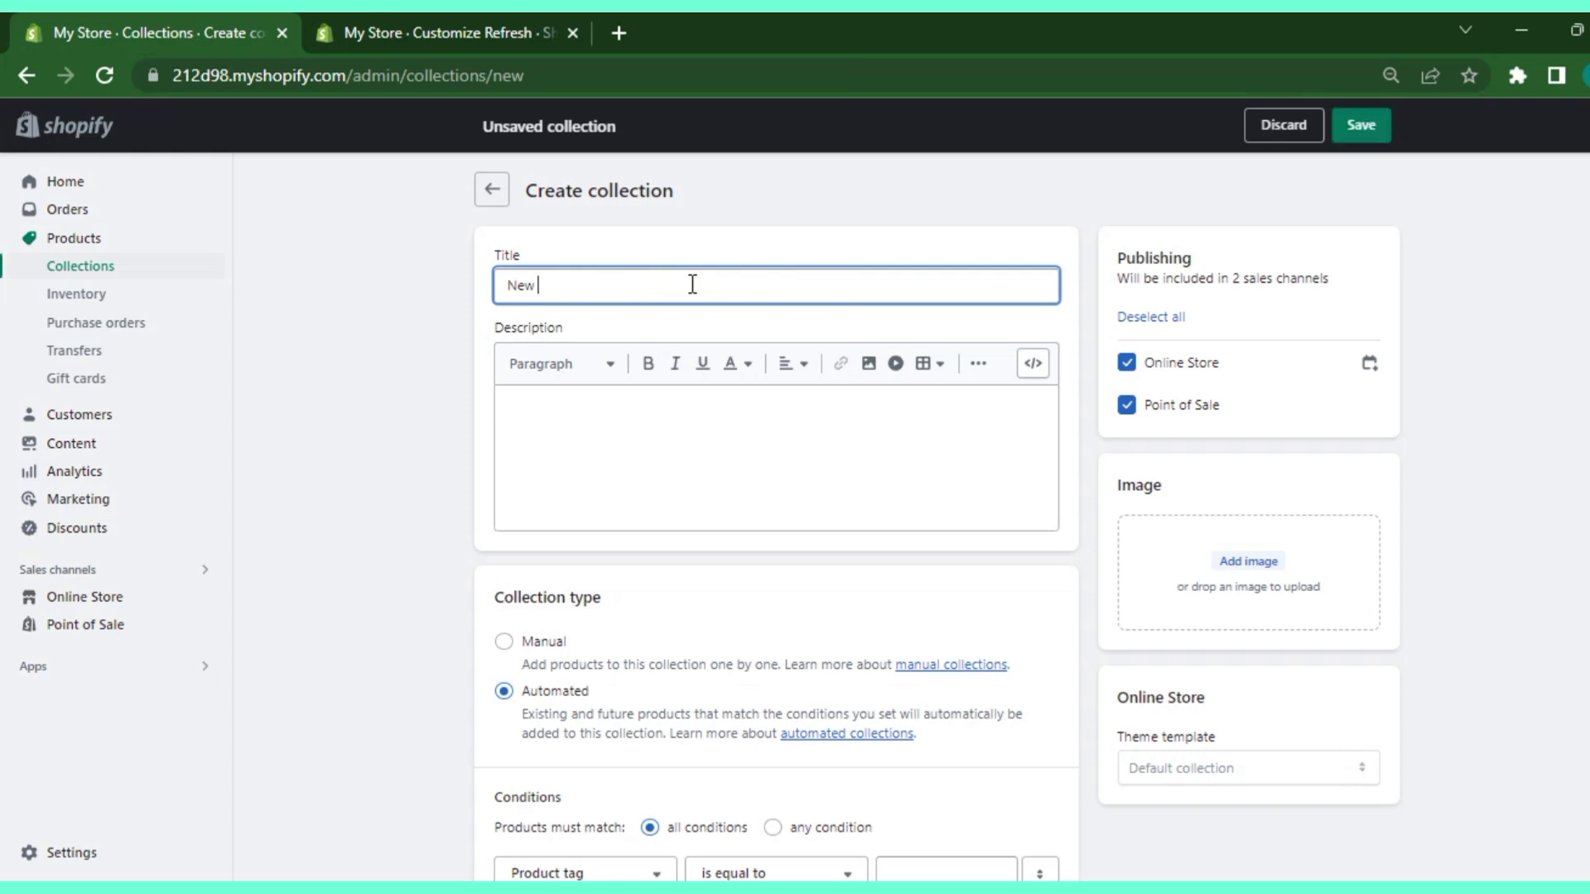
type(" Arrivals")
left_click(679, 420)
Set the New Arrivals collection type to Manual and save the collection.
scroll(679, 423, "down", 3)
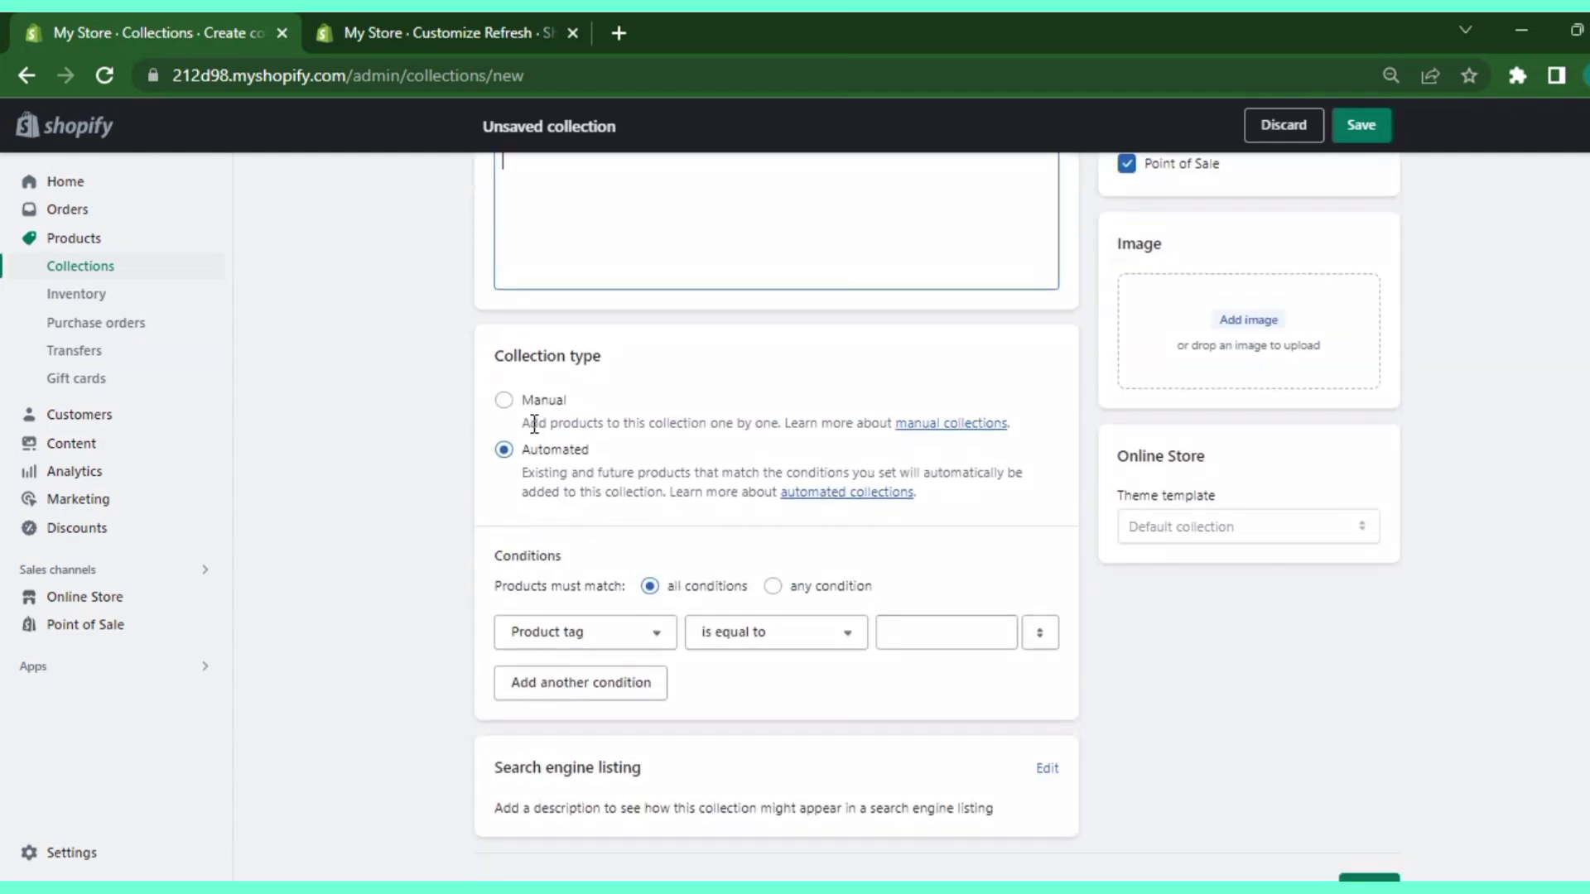
left_click(504, 404)
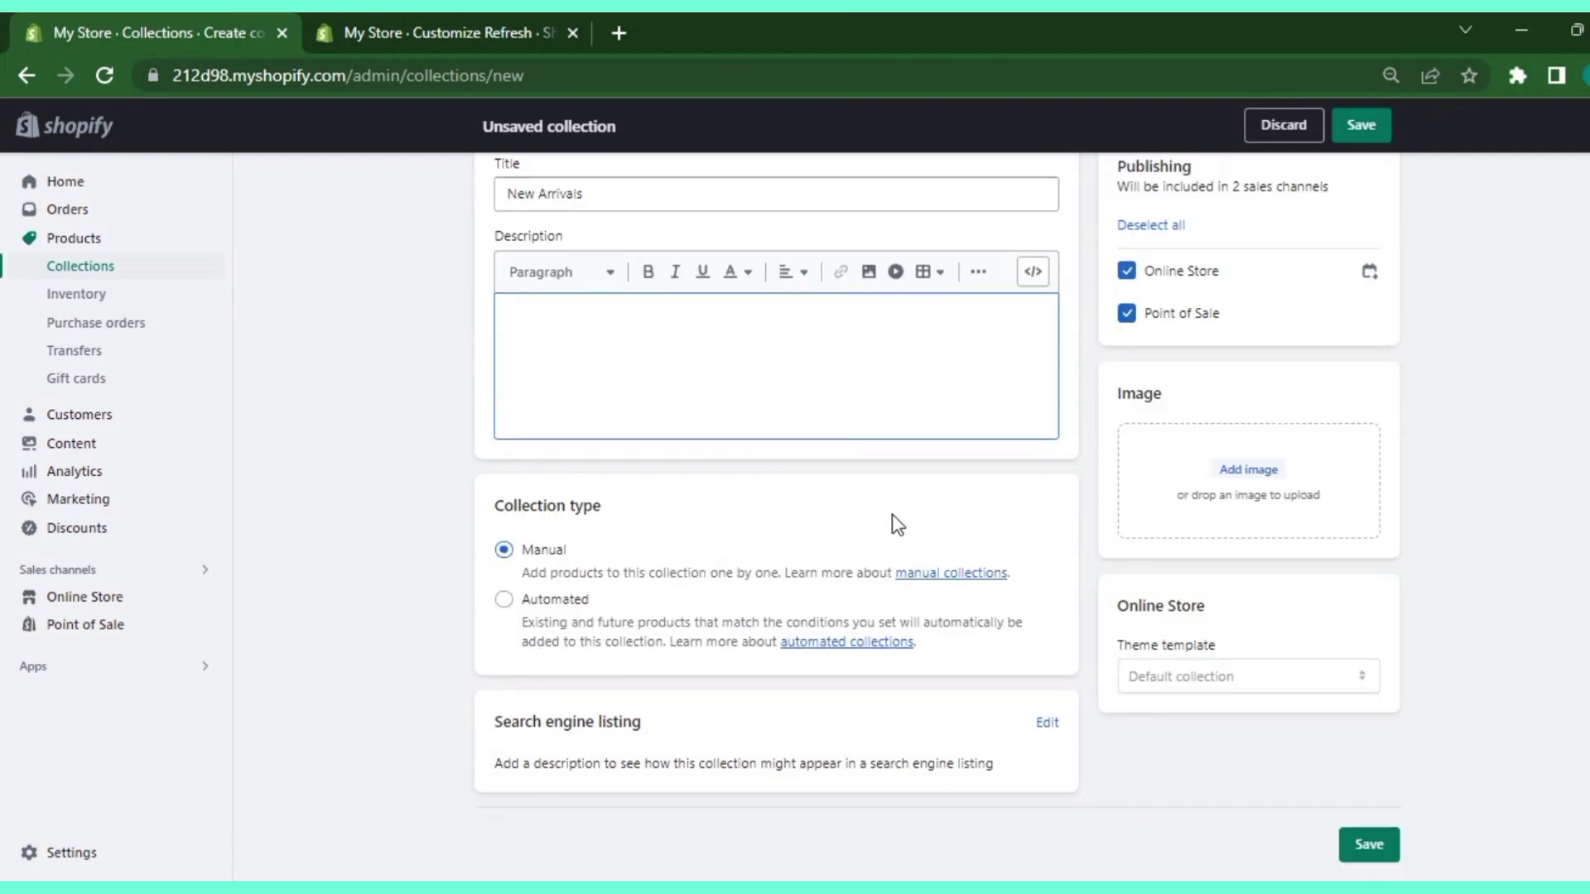
scroll(897, 524, "up", 2)
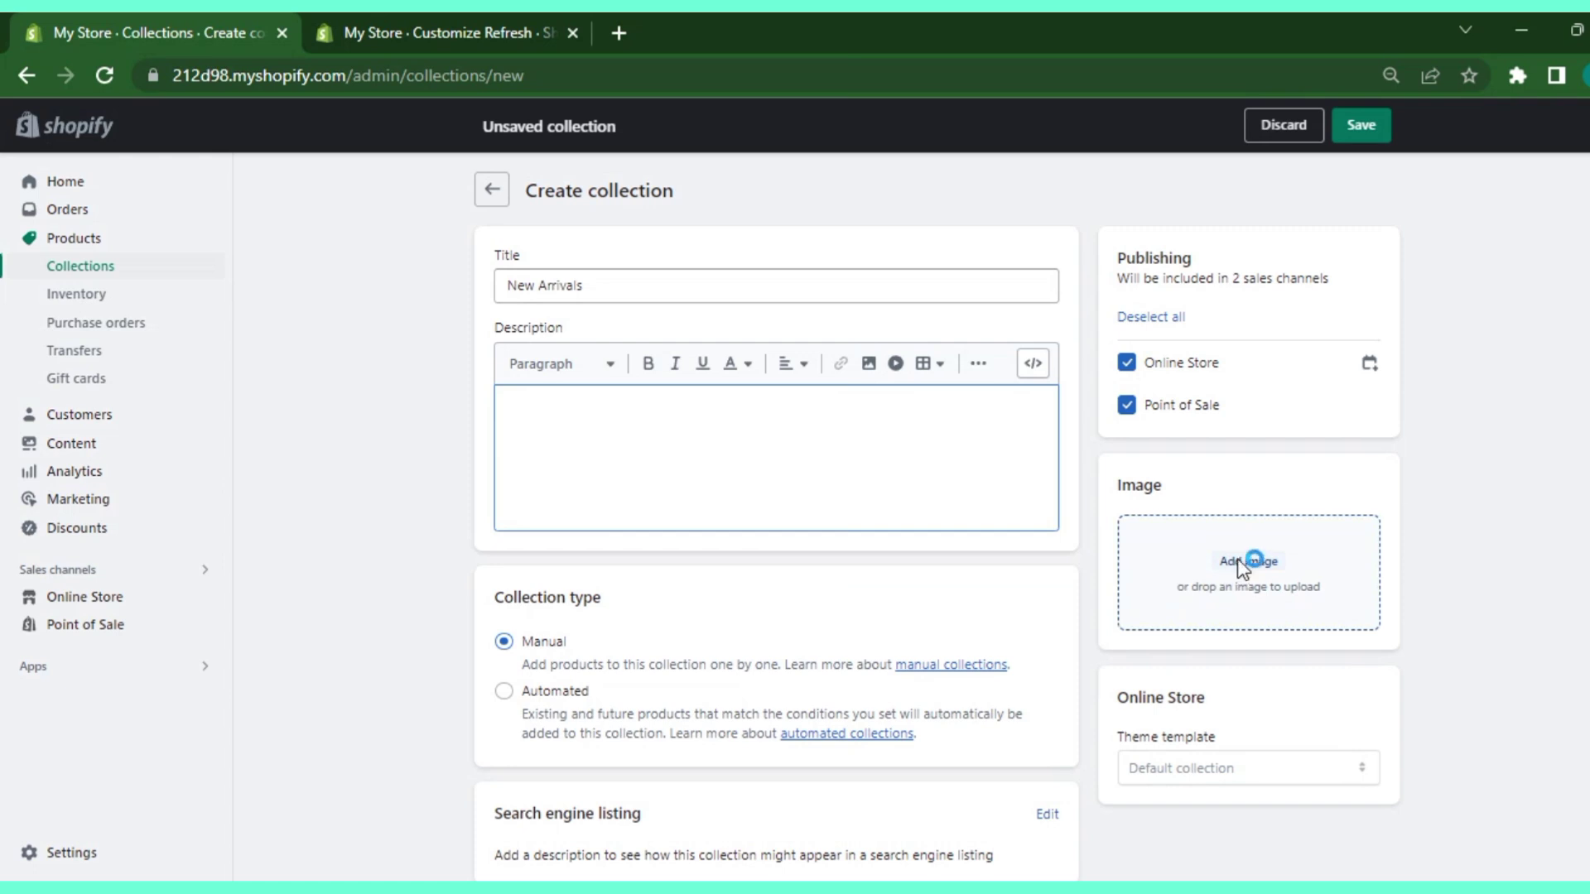
scroll(848, 571, "down", 2)
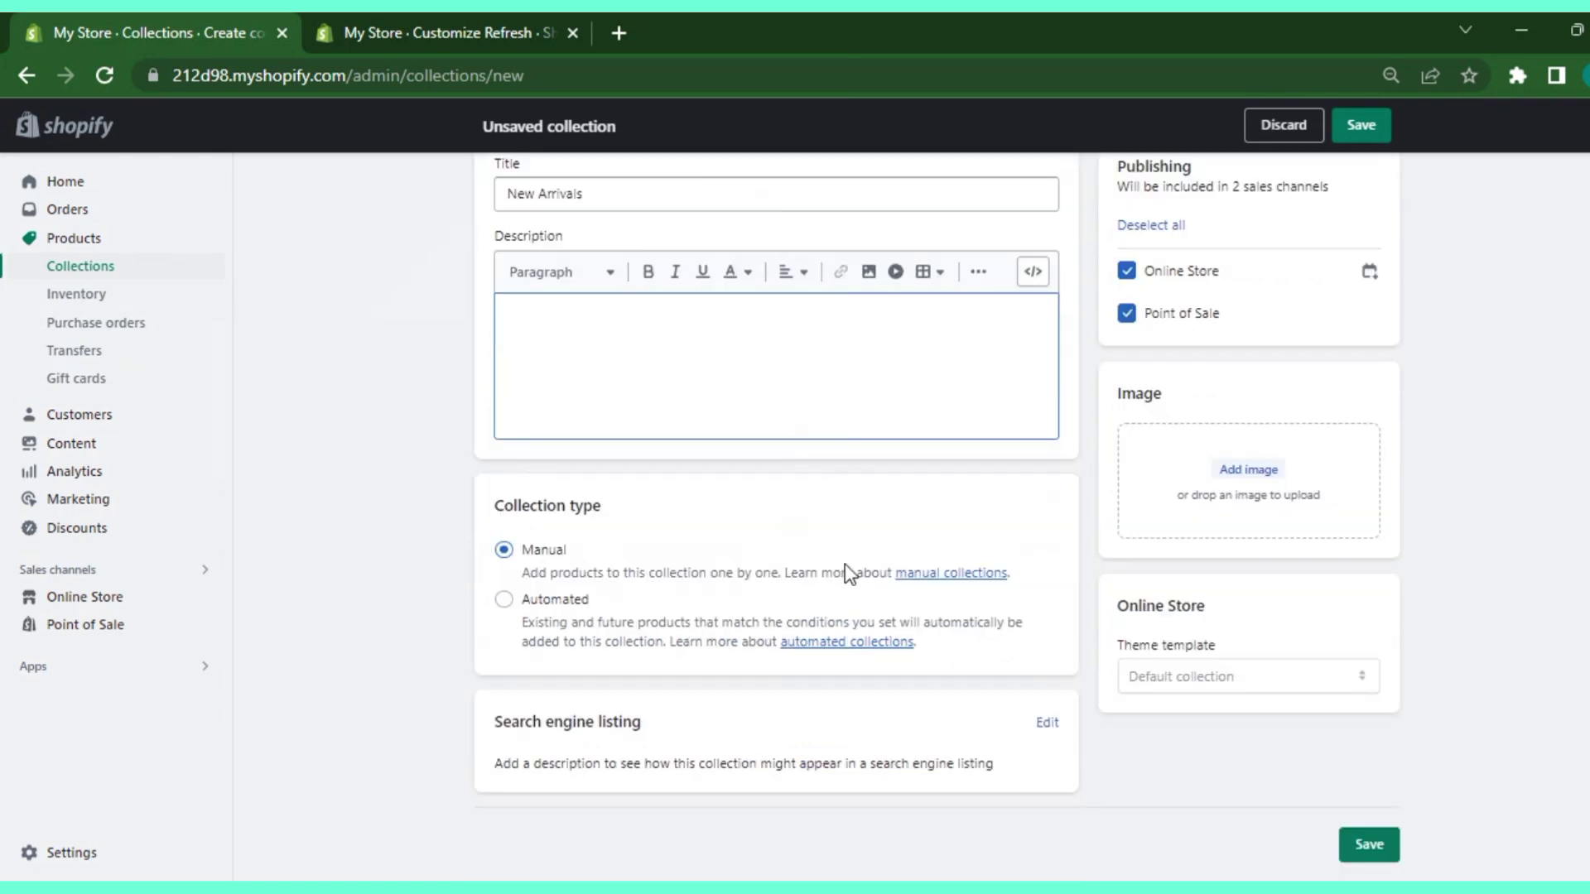
left_click(1370, 853)
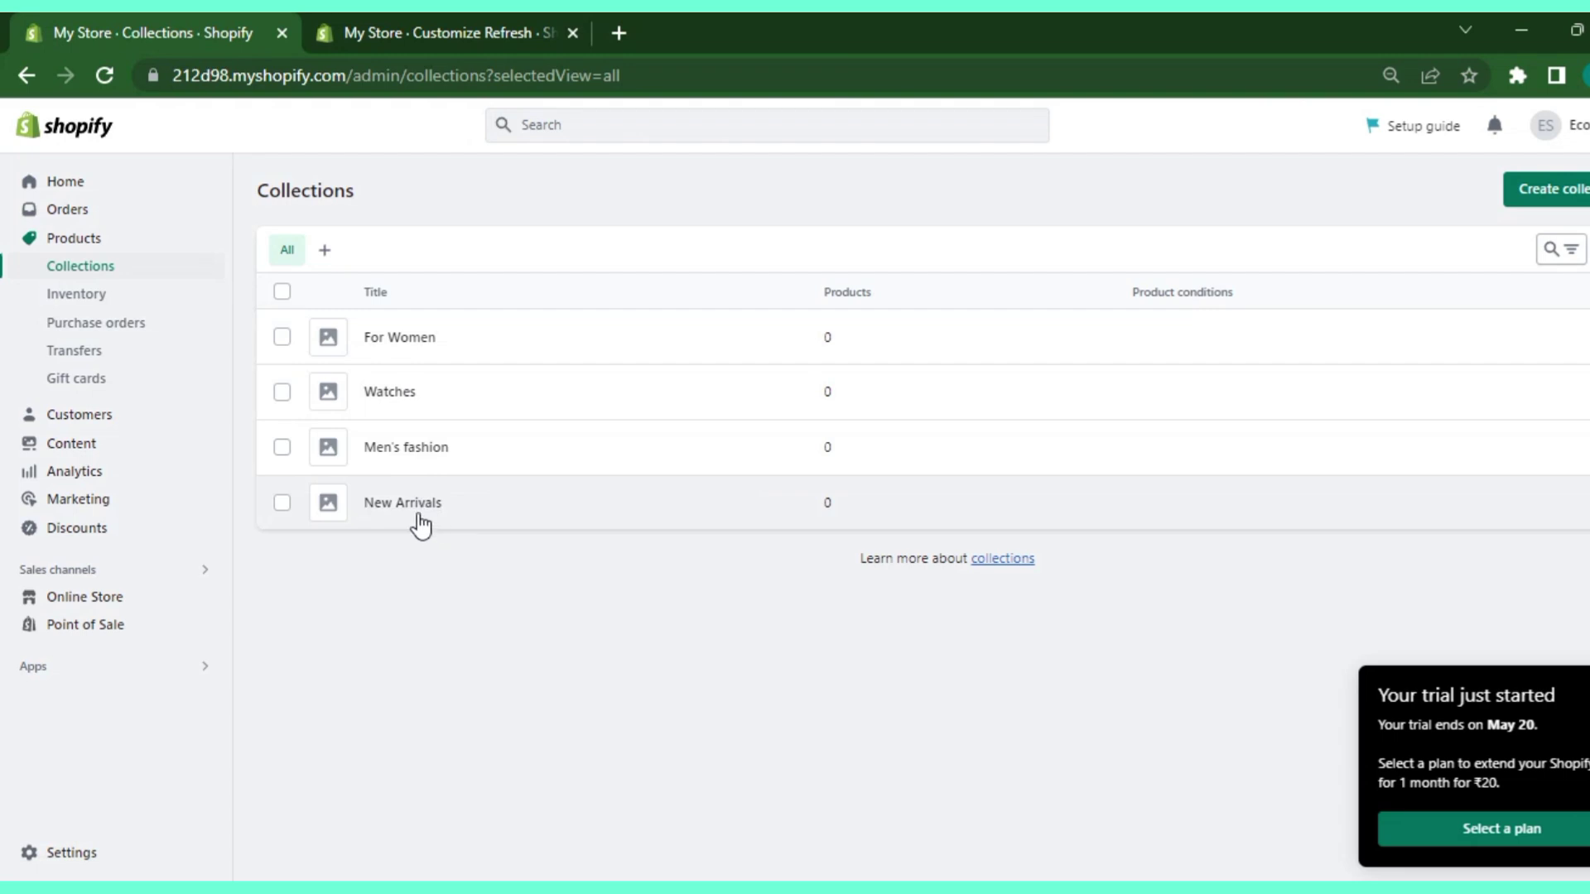
Select the 13 men's watch products, beginning with the All Blue Leather Strap watch, and add them to the Watches collection.
left_click(93, 247)
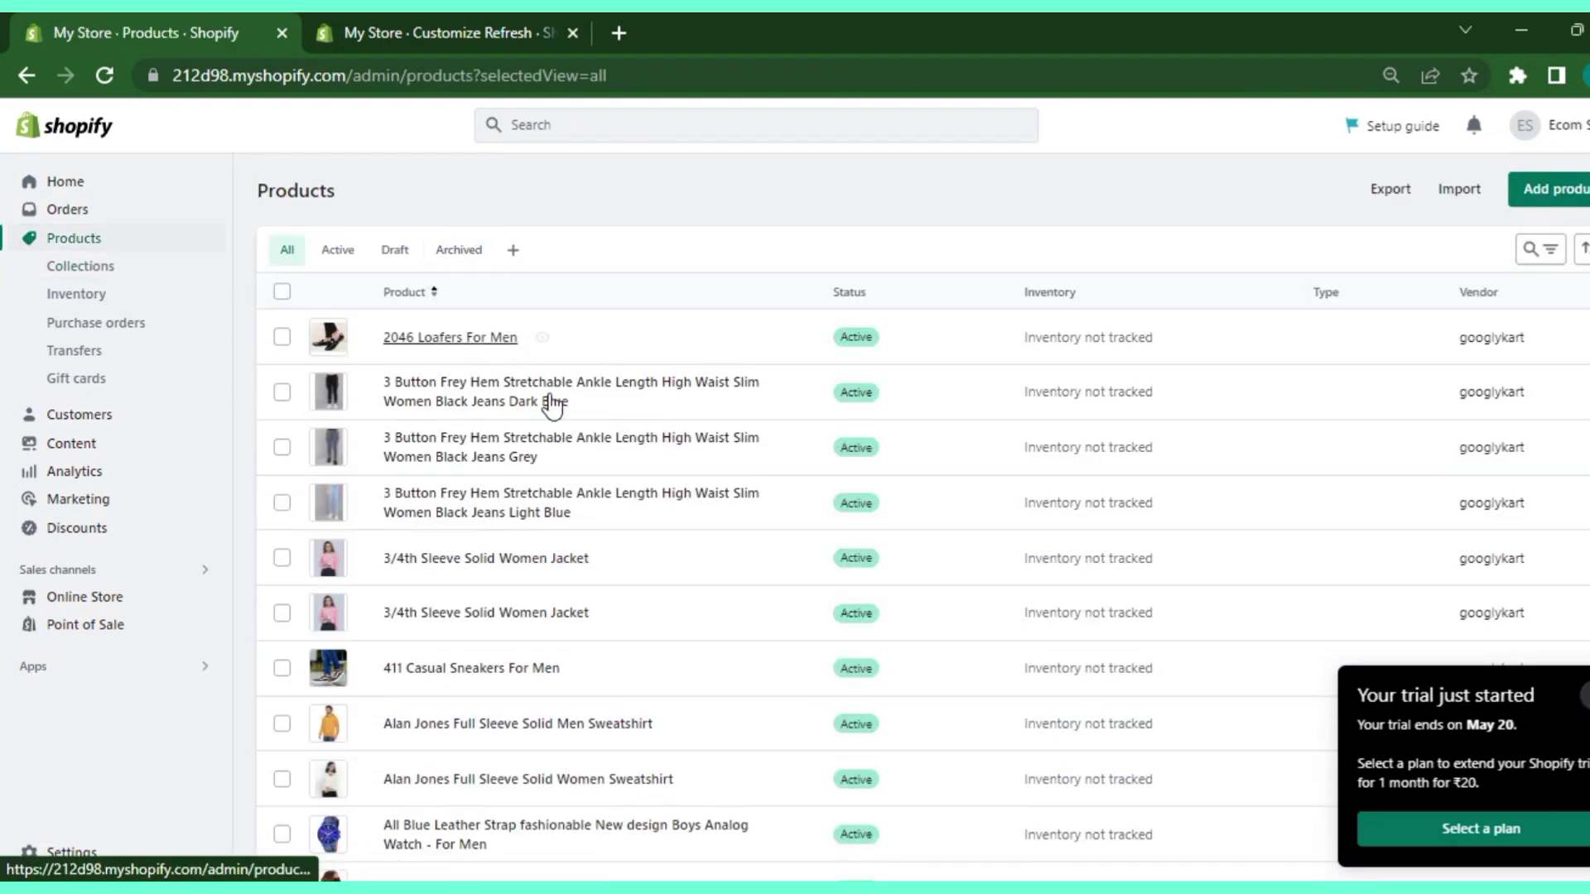
scroll(572, 414, "down", 6)
left_click(281, 351)
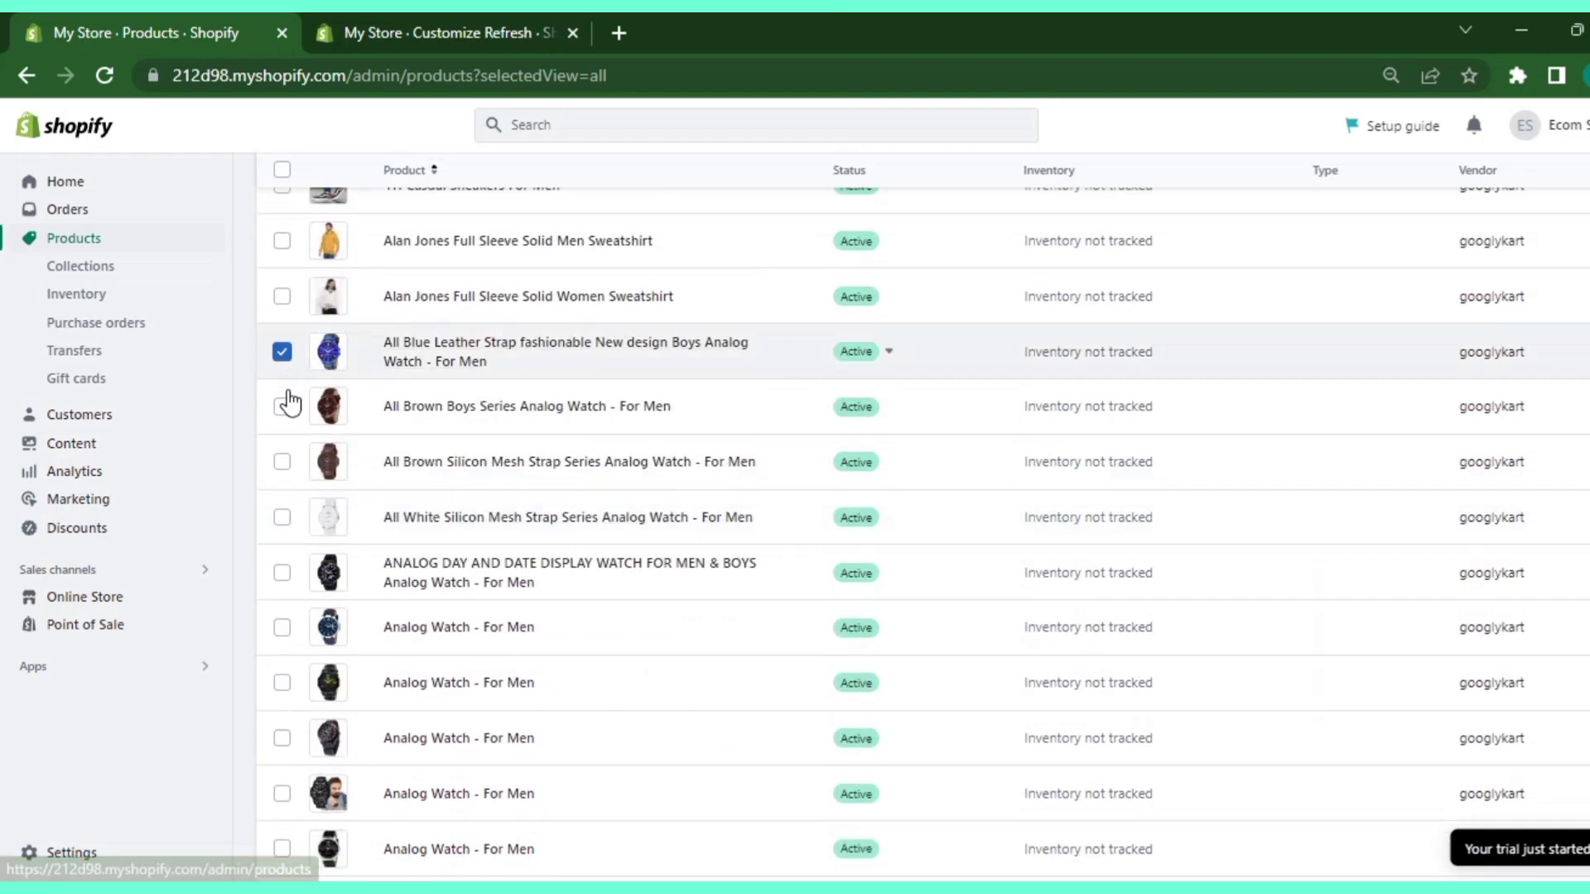
left_click(281, 424)
left_click(282, 370)
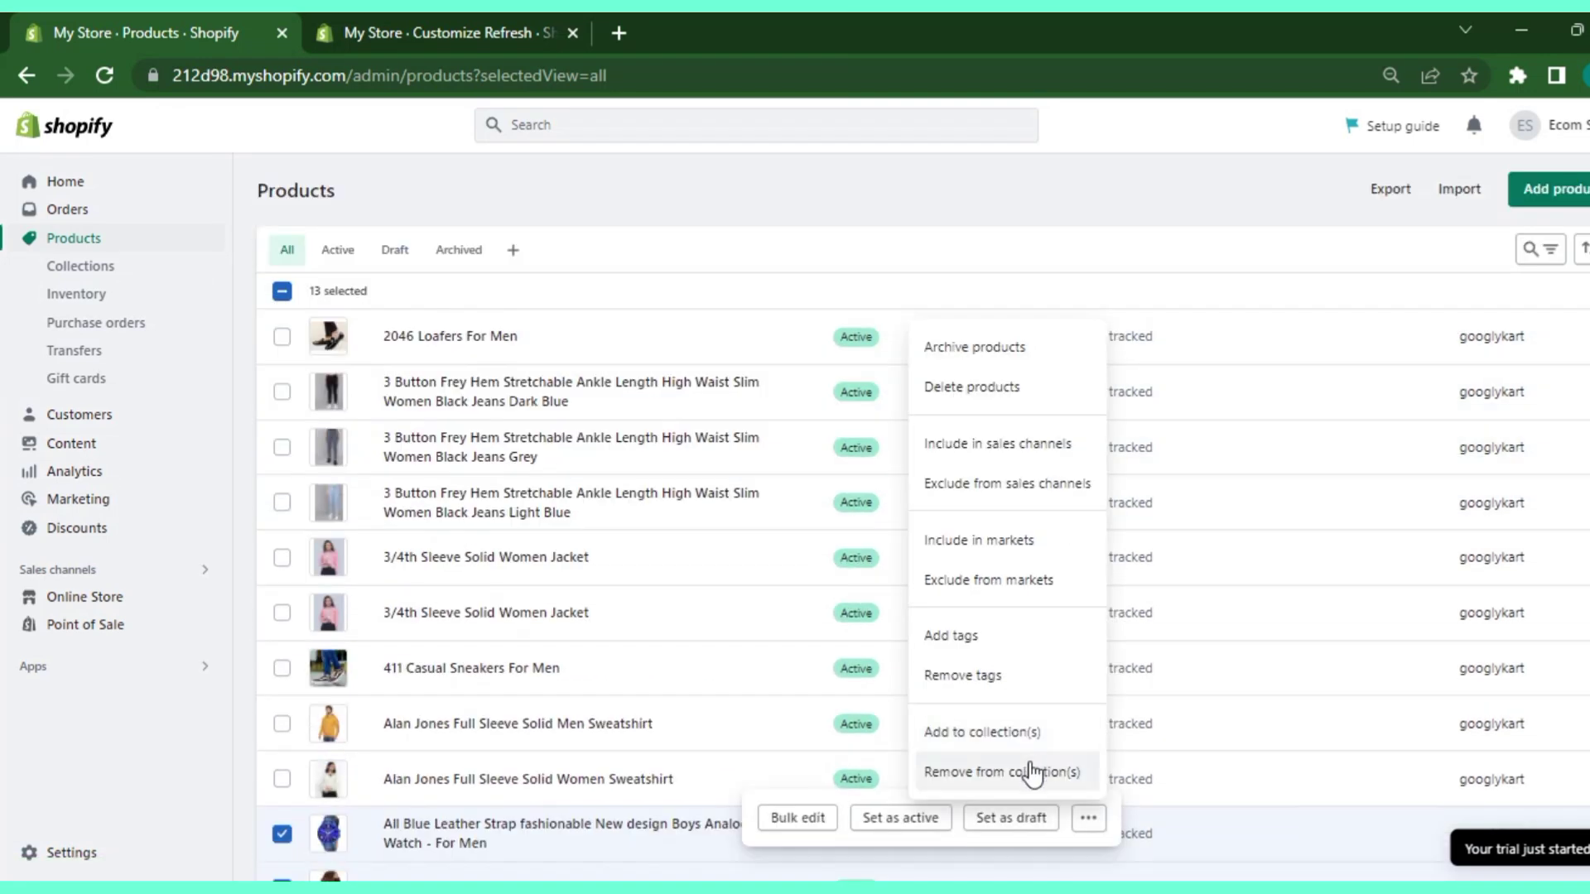
left_click(1018, 745)
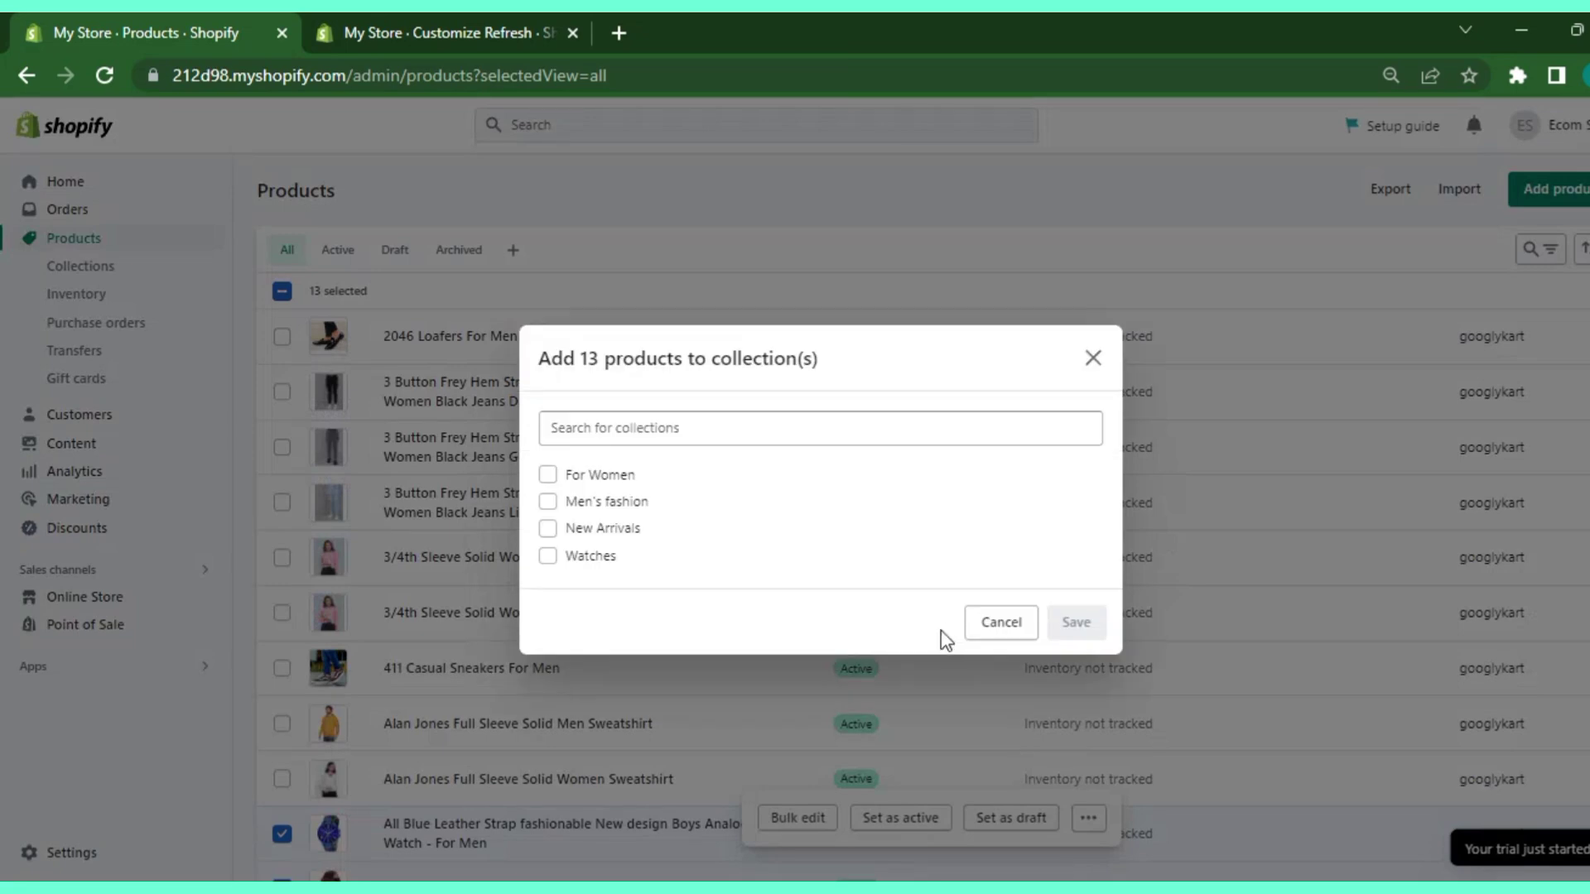
left_click(548, 556)
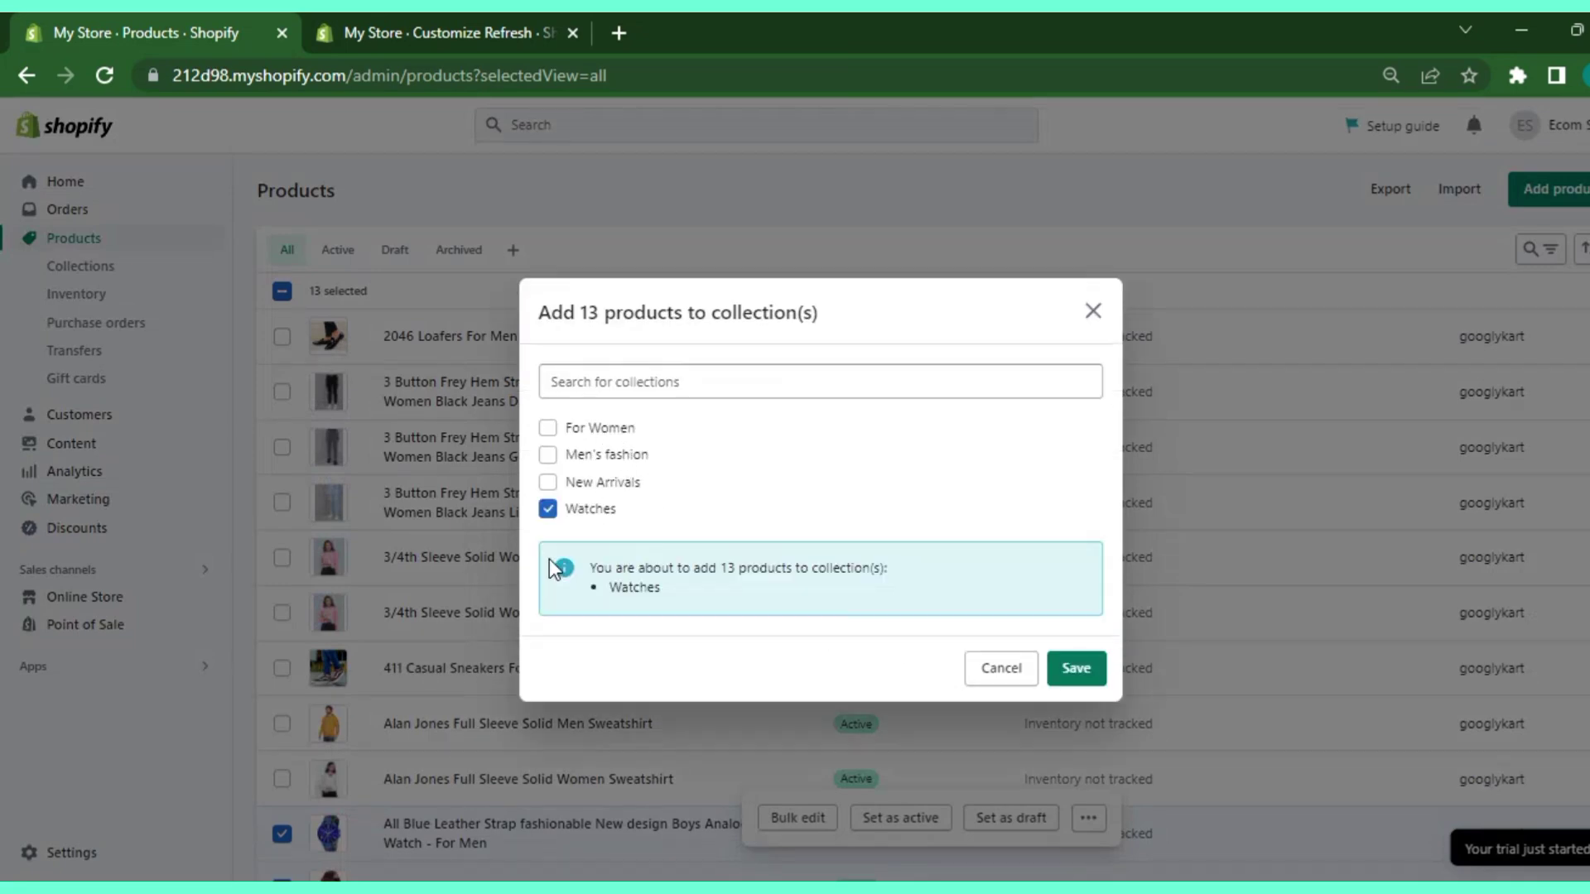
left_click(1074, 667)
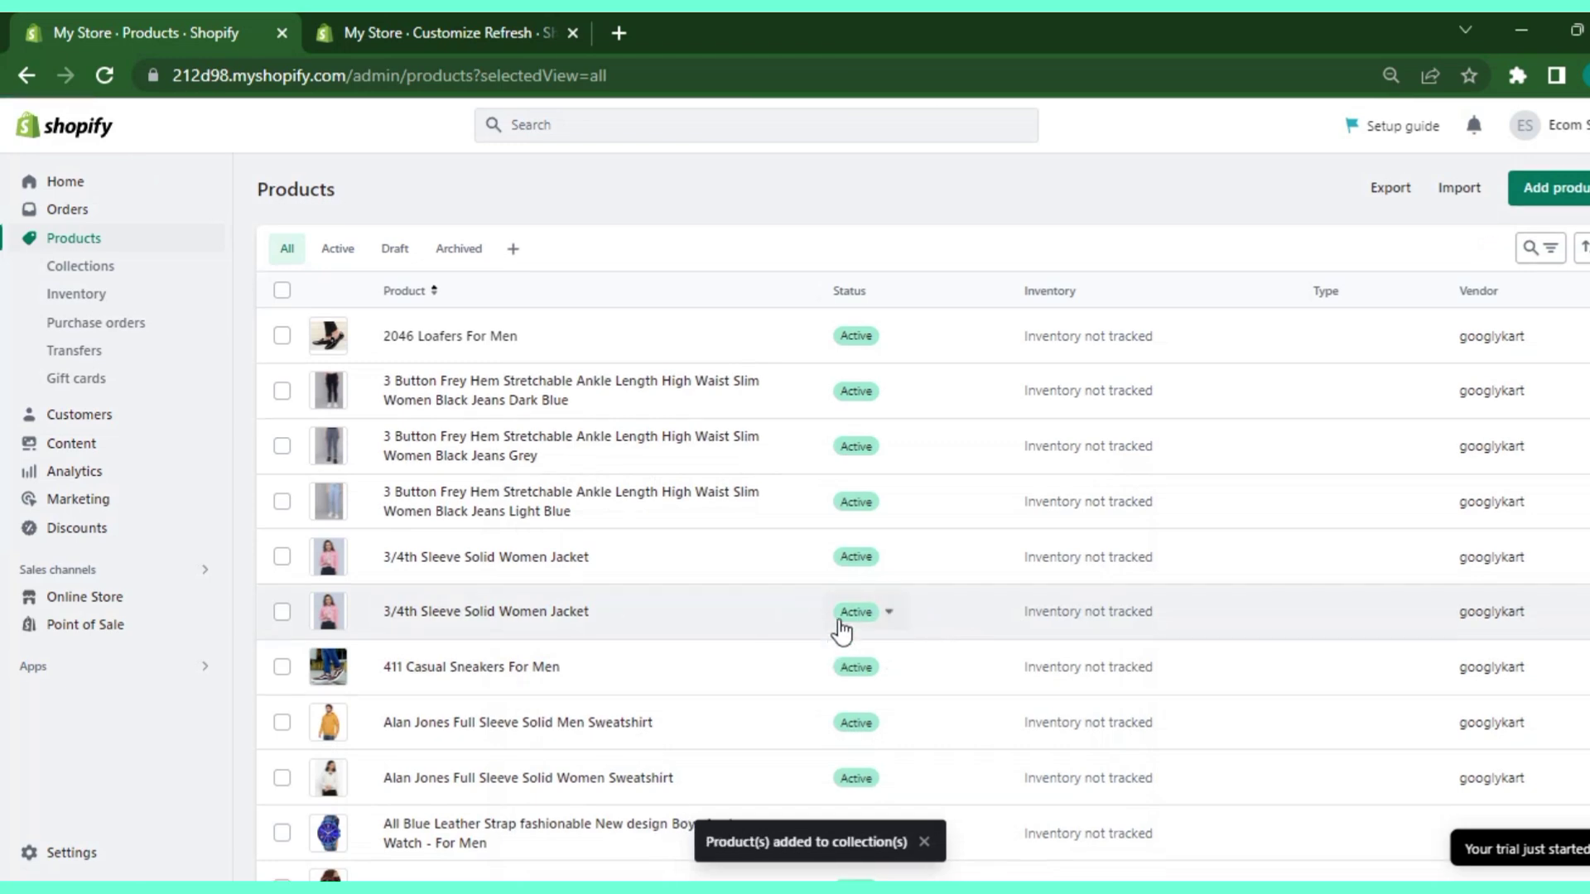
scroll(837, 639, "down", 4)
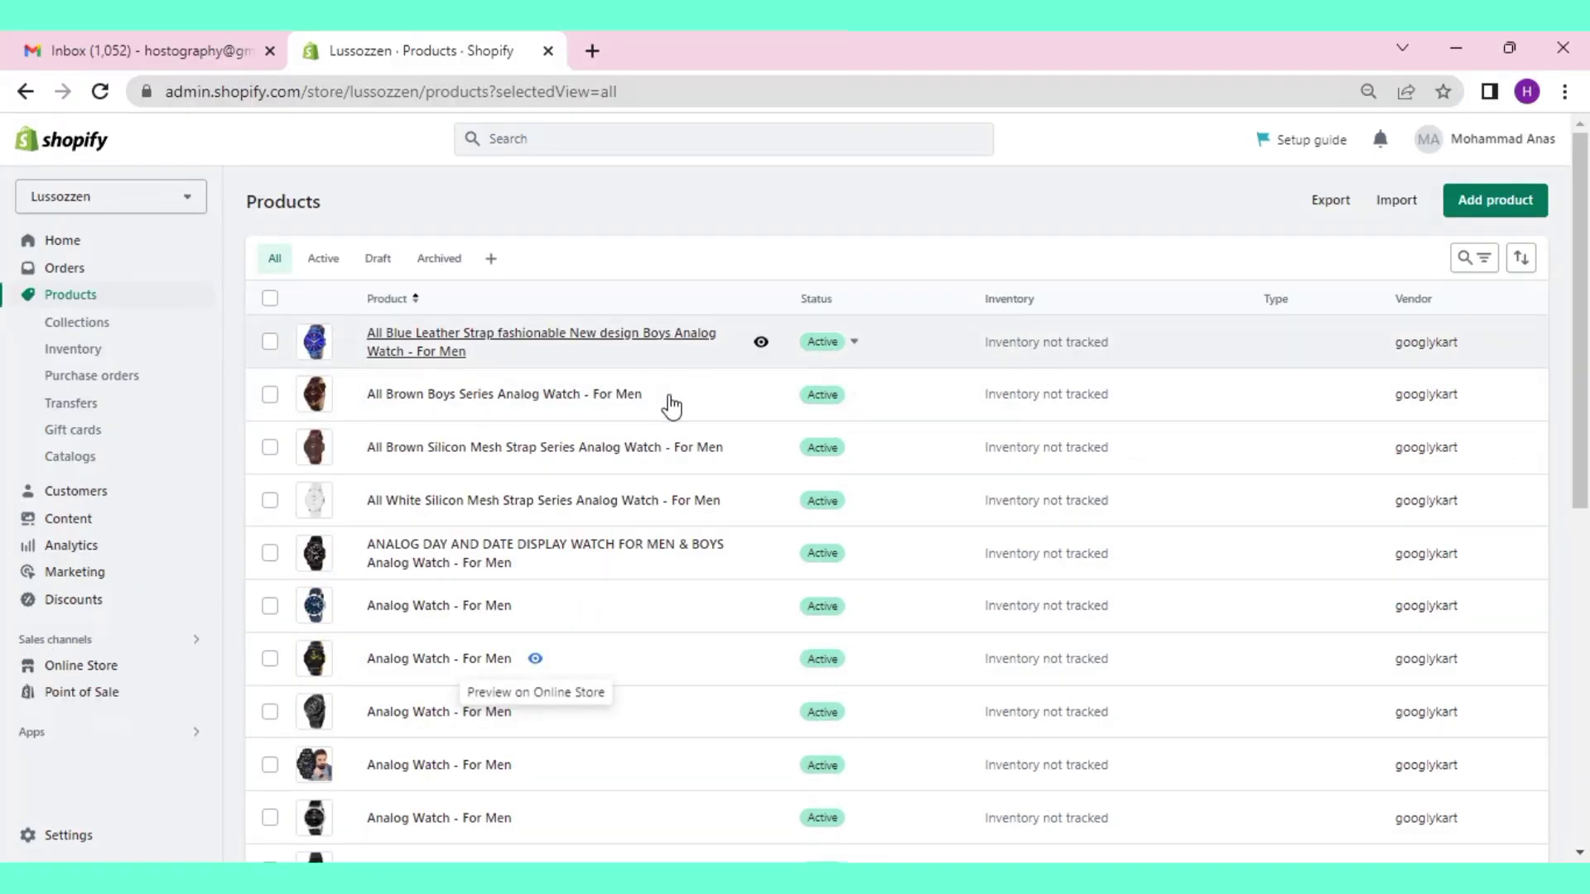
Open the Lussozzen online store's themes and look over the current Dawn theme and the theme library.
left_click(106, 251)
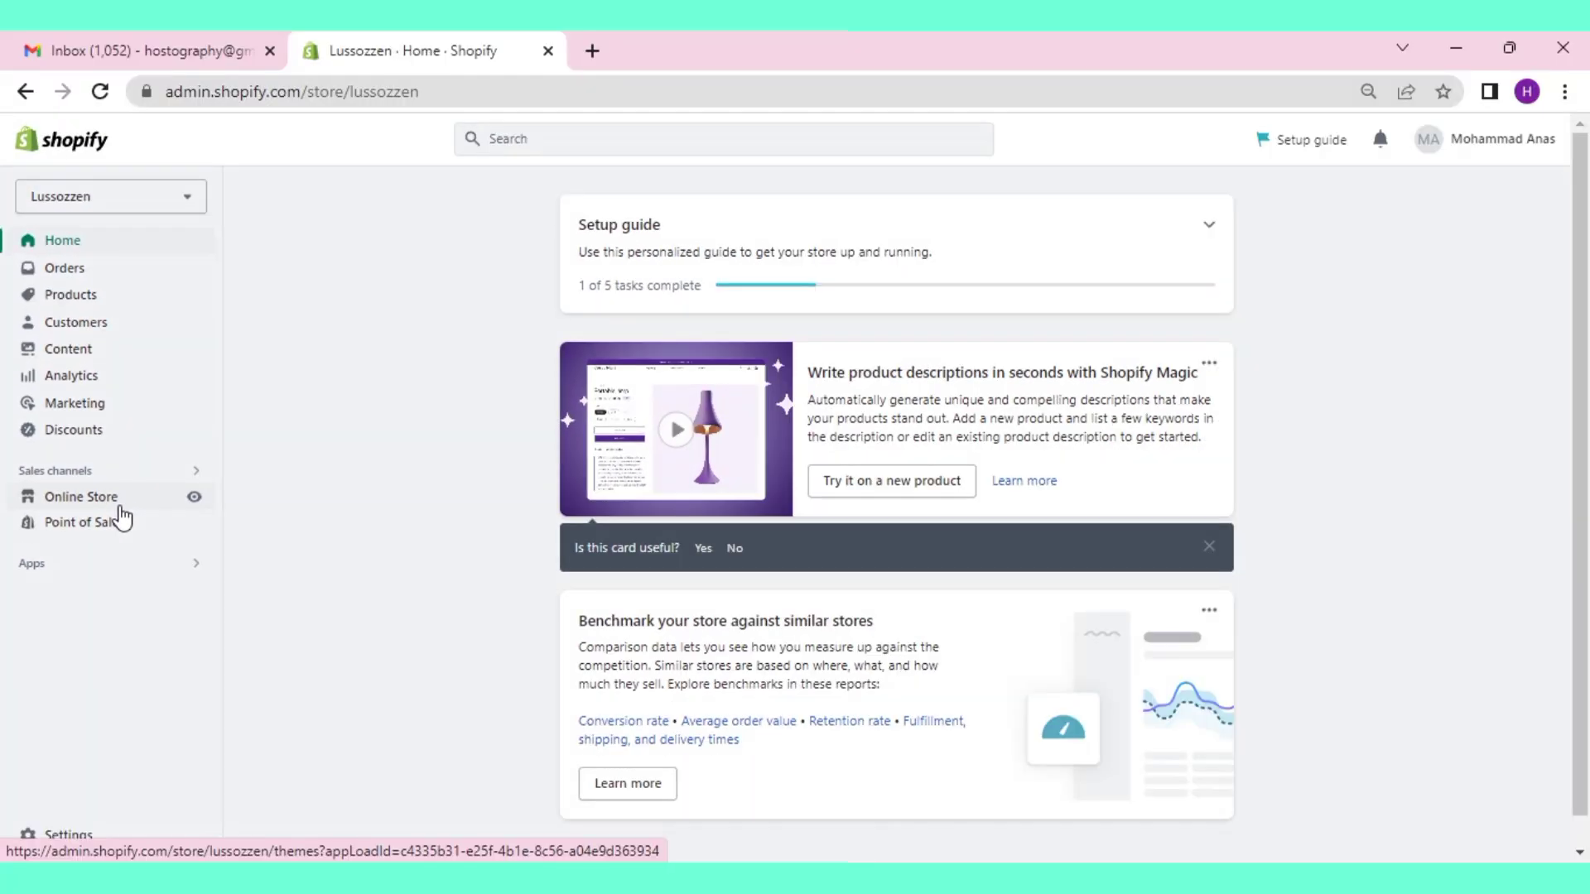
left_click(233, 566)
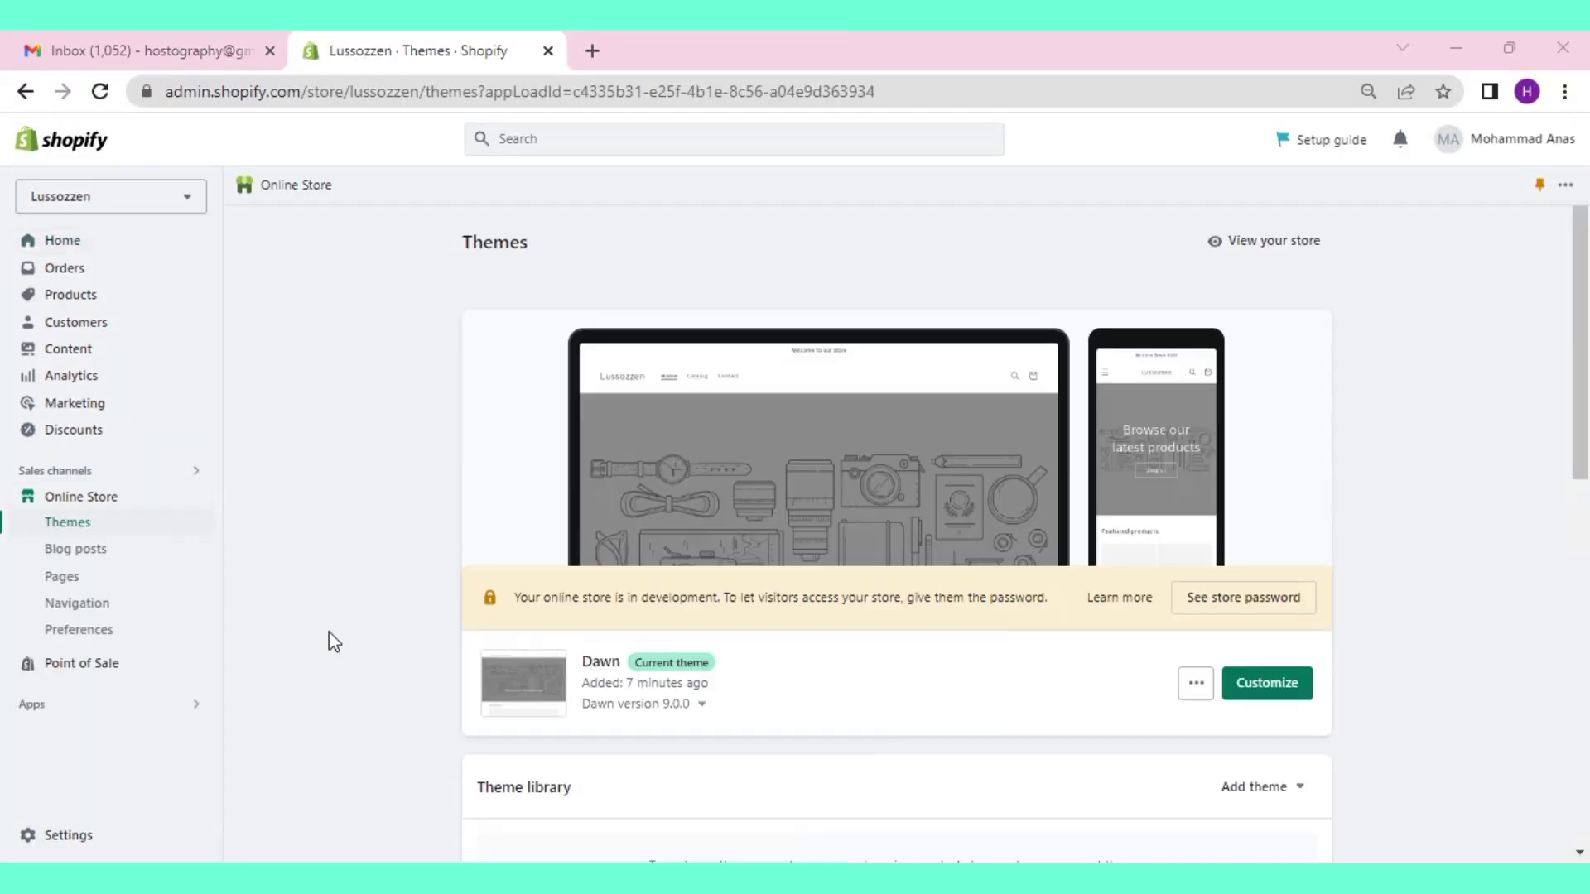
scroll(396, 600, "down", 3)
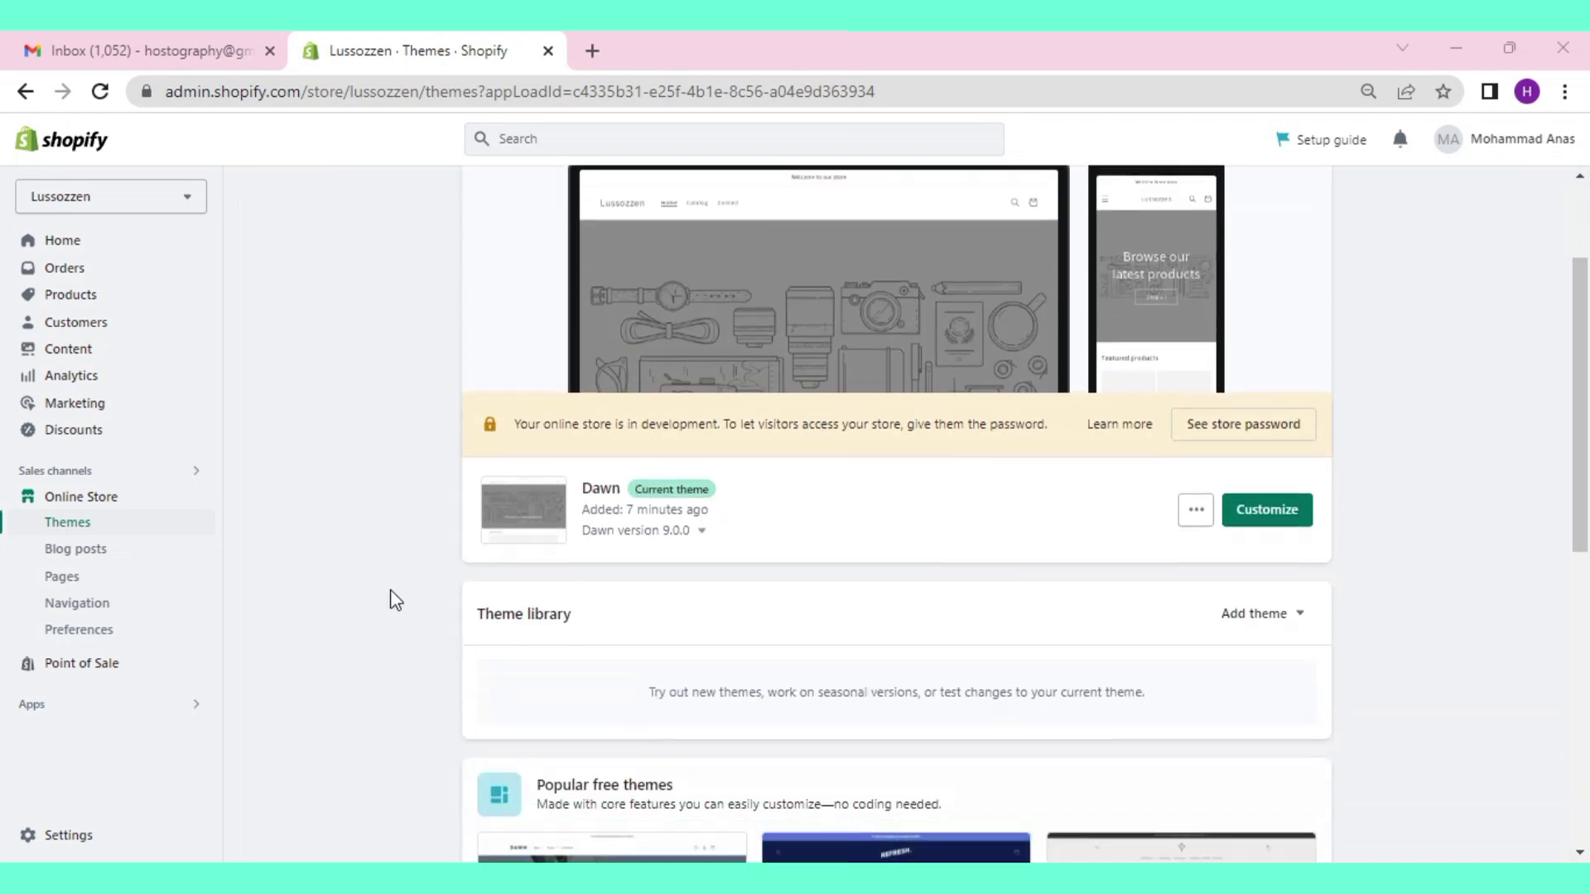
scroll(395, 600, "up", 3)
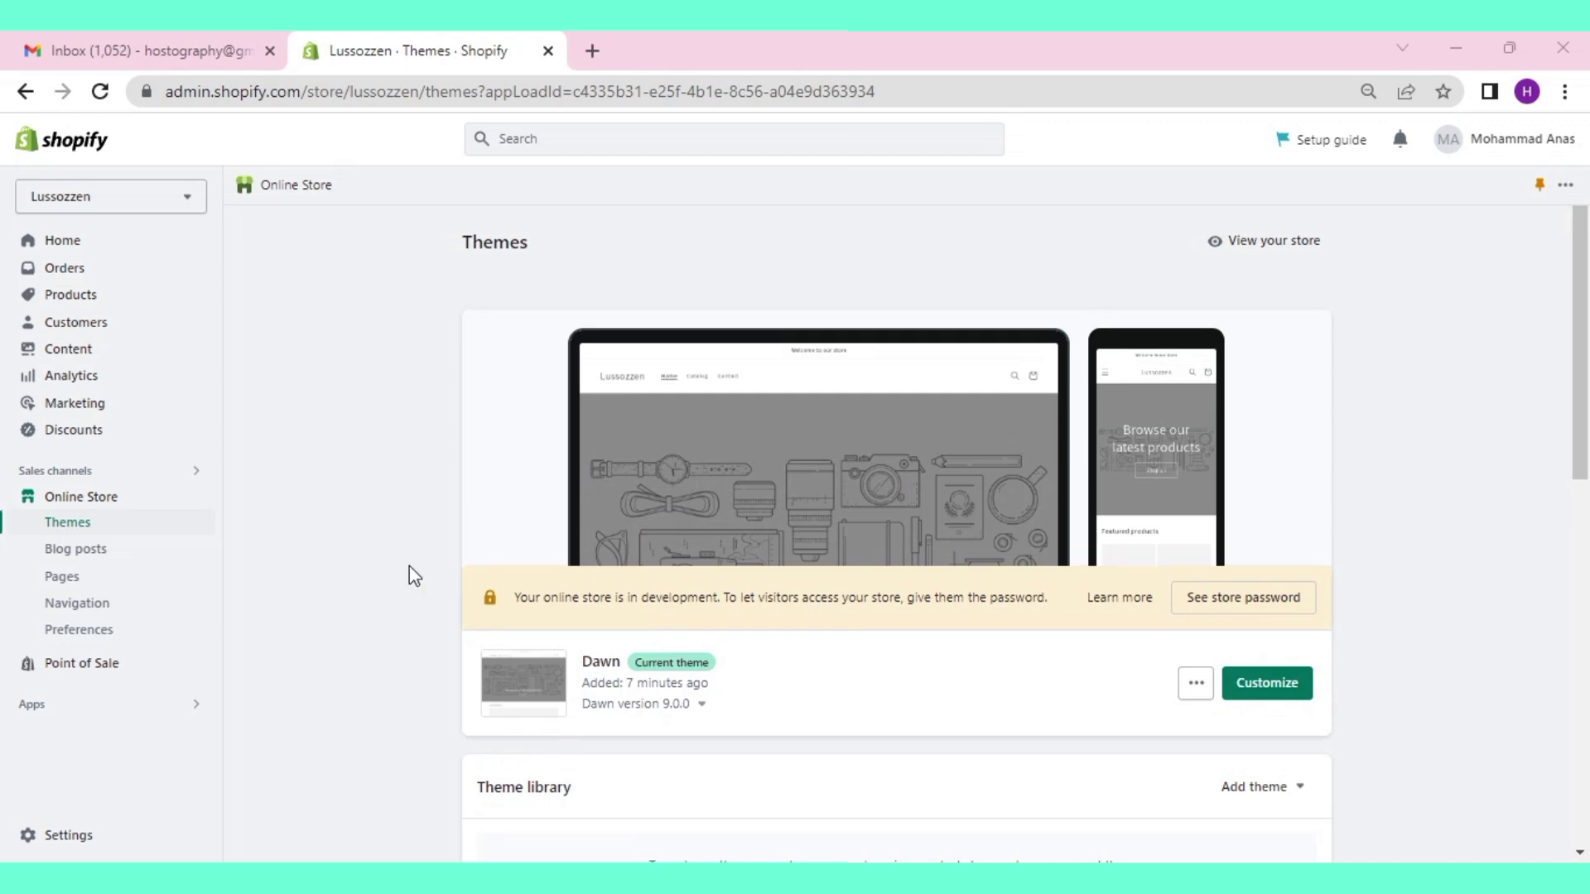
Look through the popular free themes and visit the Theme Store to explore more themes.
scroll(411, 571, "down", 3)
scroll(417, 564, "down", 3)
scroll(419, 563, "down", 3)
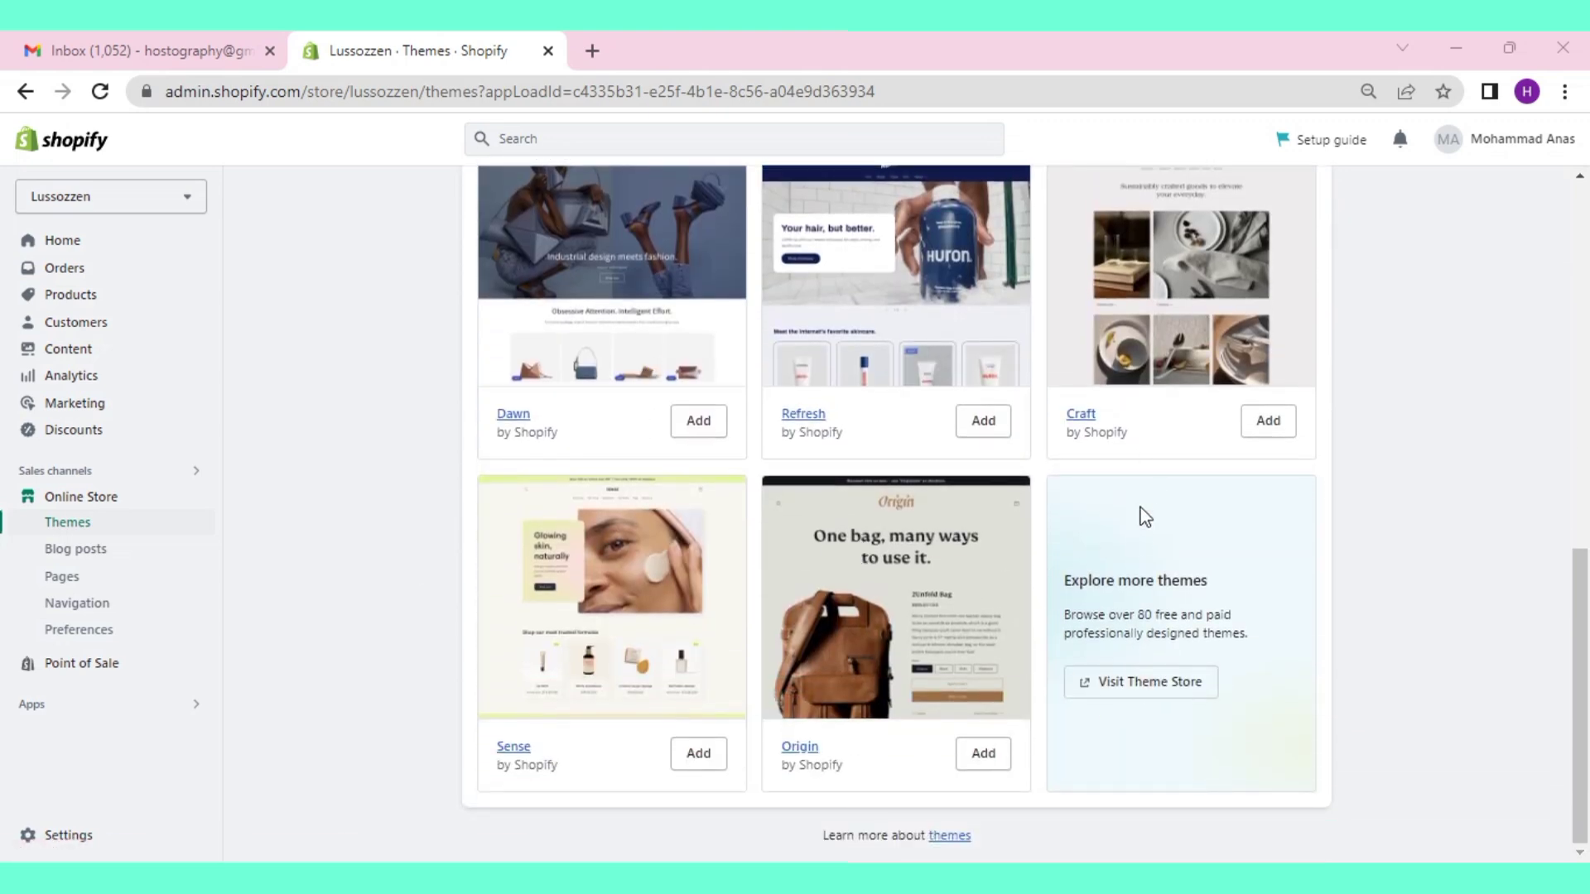
left_click(1136, 696)
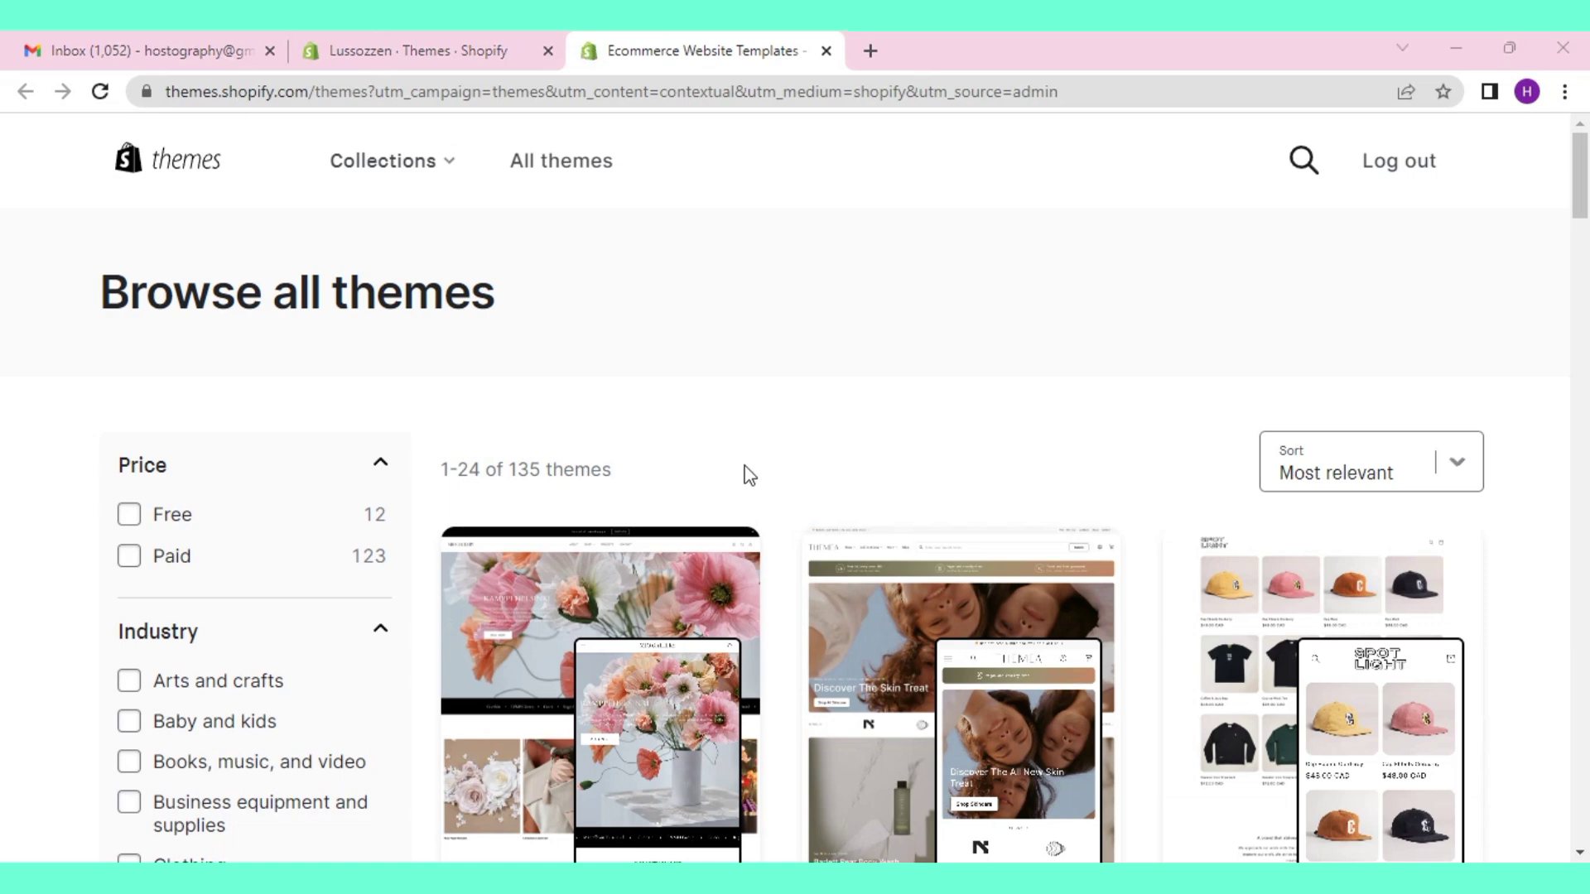
Filter the Theme Store by the Free price option and look through the free themes.
scroll(746, 472, "down", 5)
scroll(780, 471, "down", 3)
scroll(779, 470, "up", 8)
left_click(131, 515)
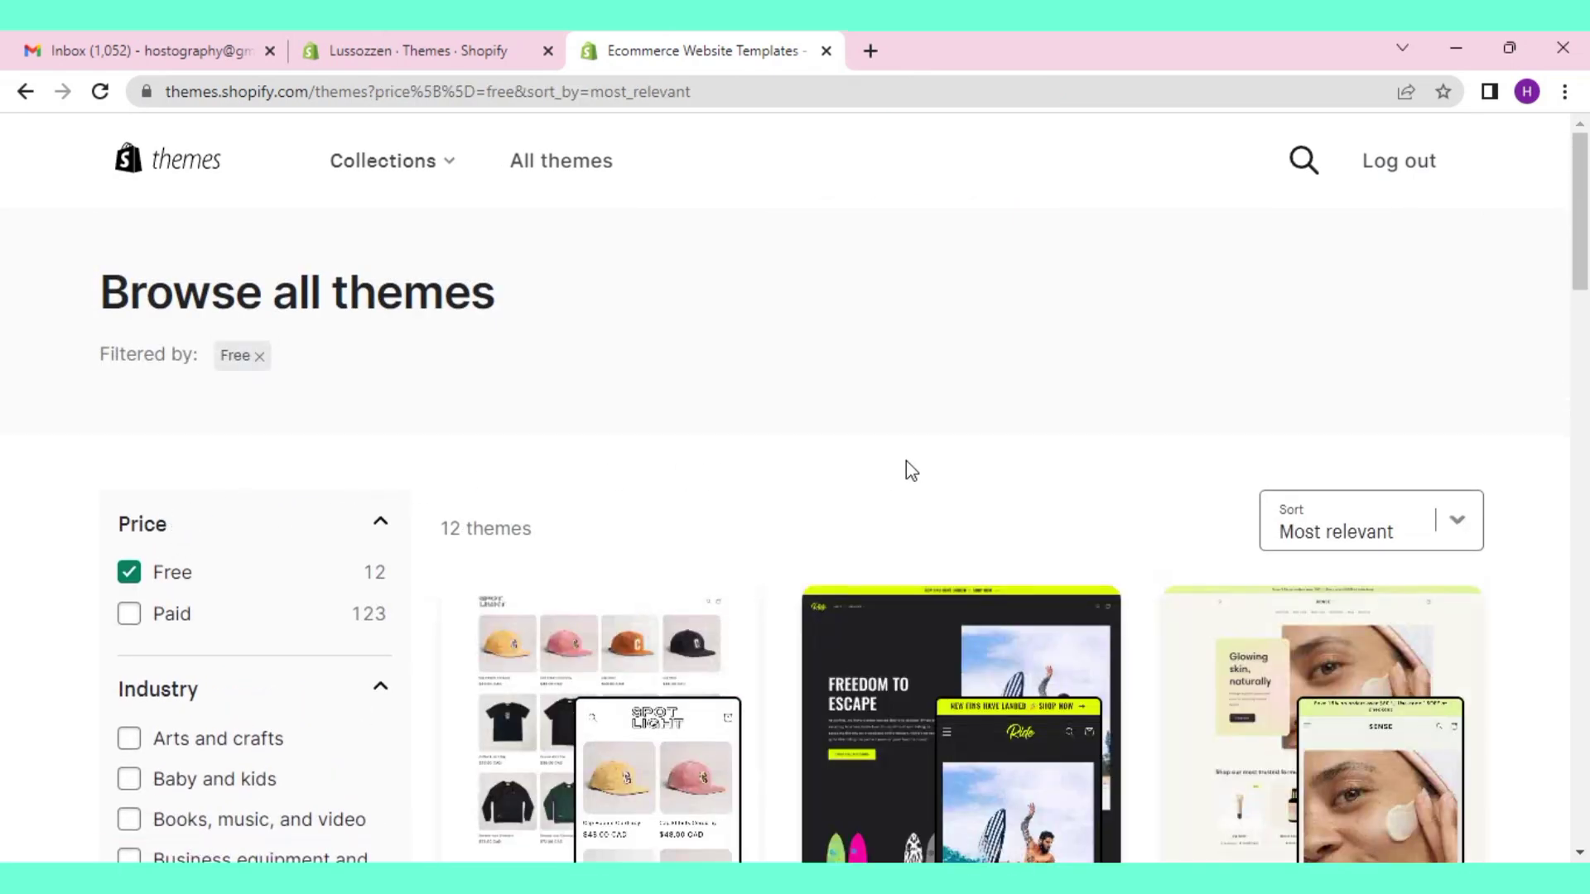
scroll(906, 461, "down", 5)
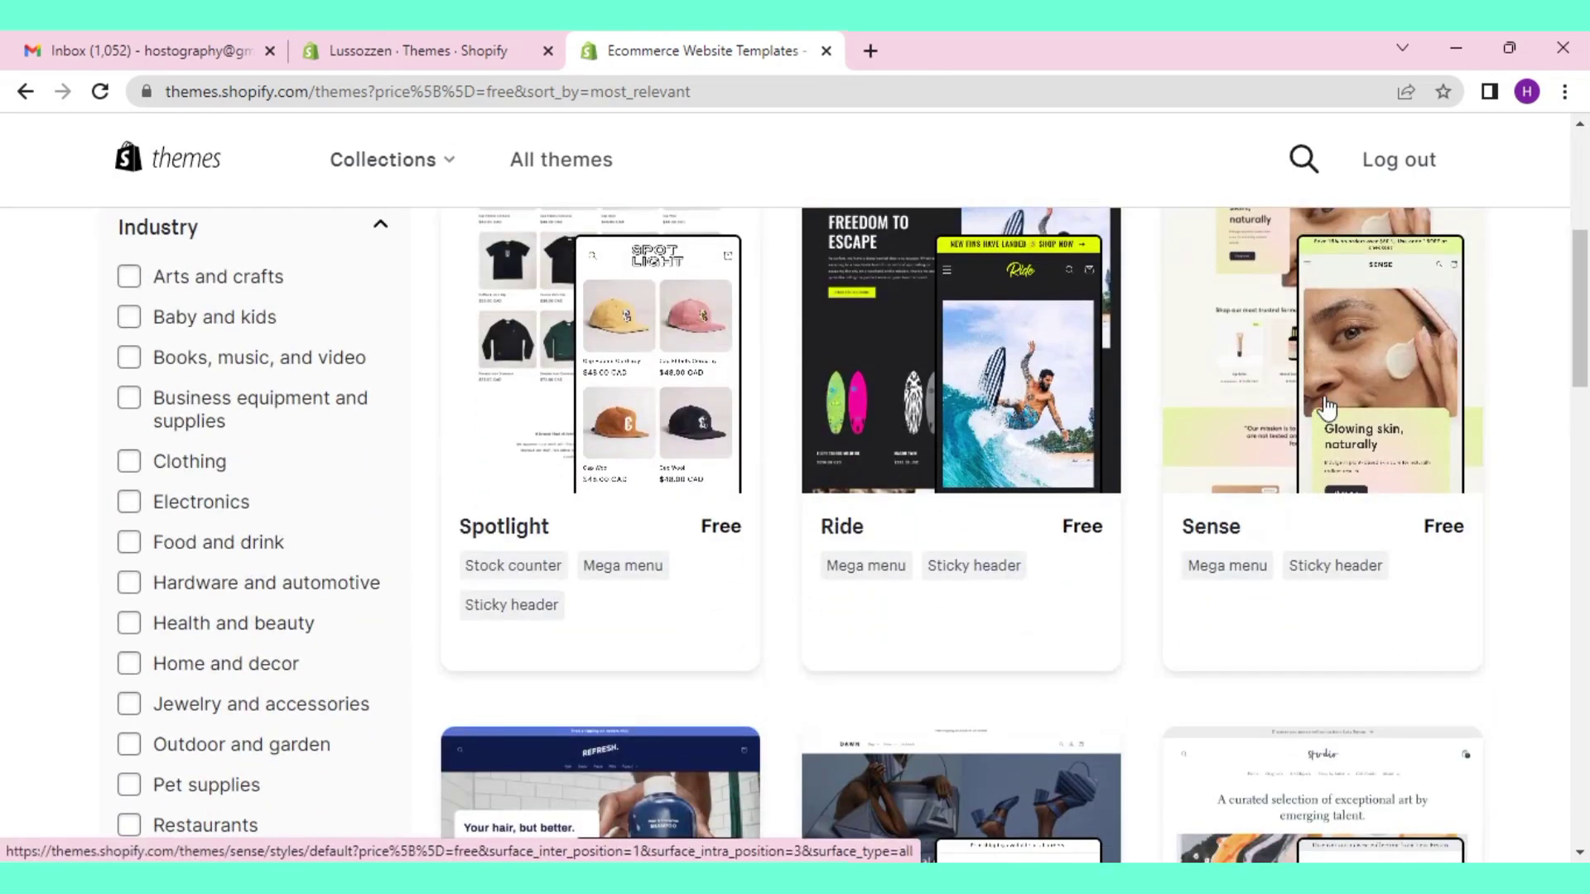
scroll(1333, 433, "down", 4)
scroll(710, 568, "down", 6)
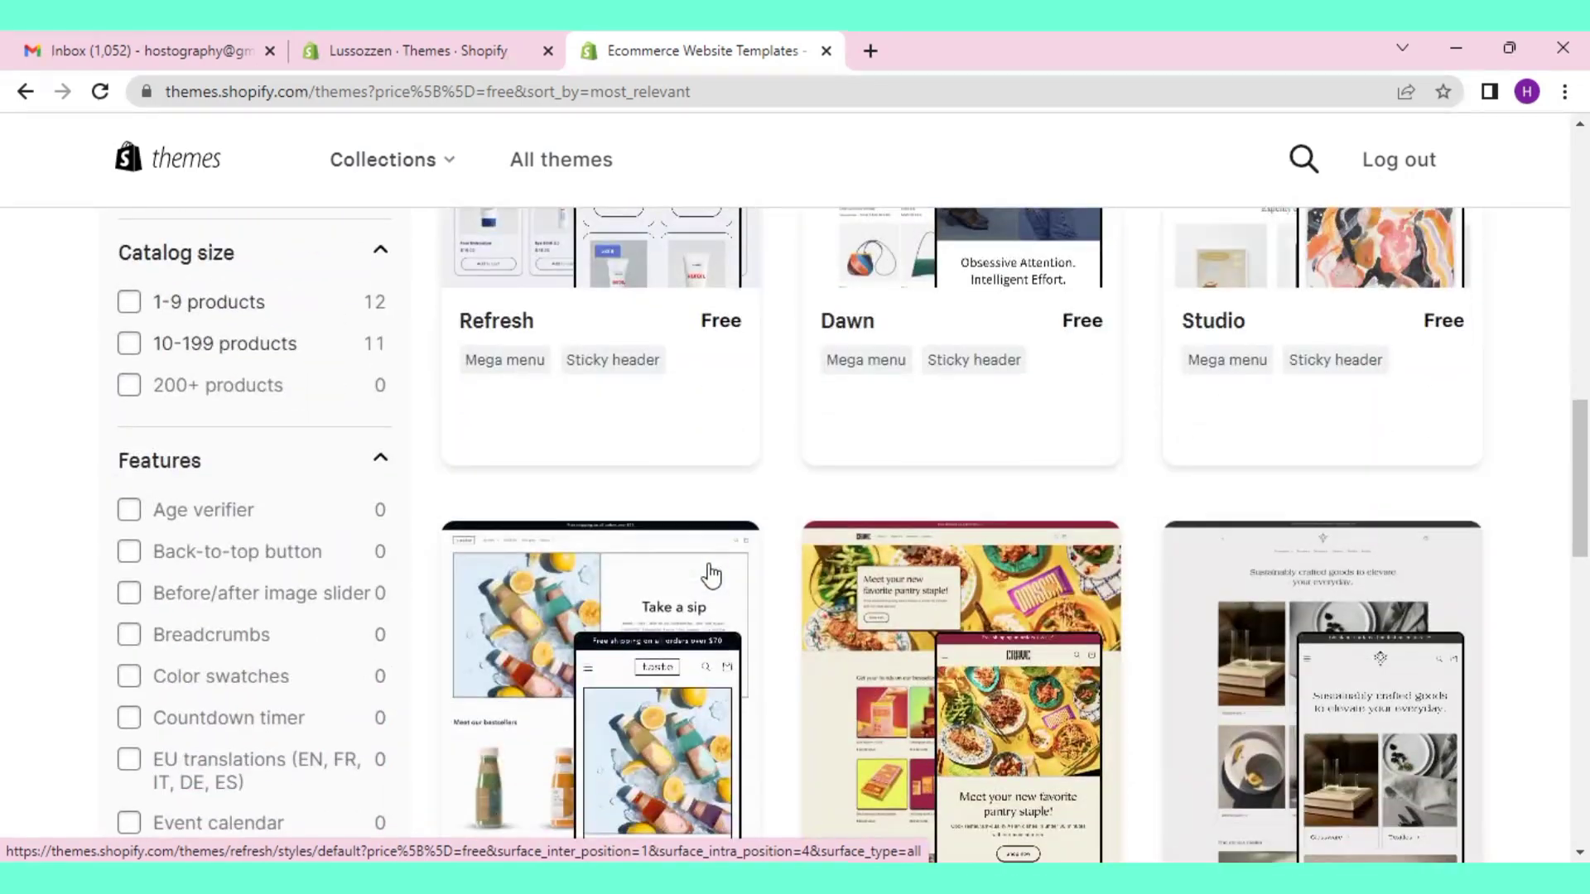
scroll(1242, 575, "down", 7)
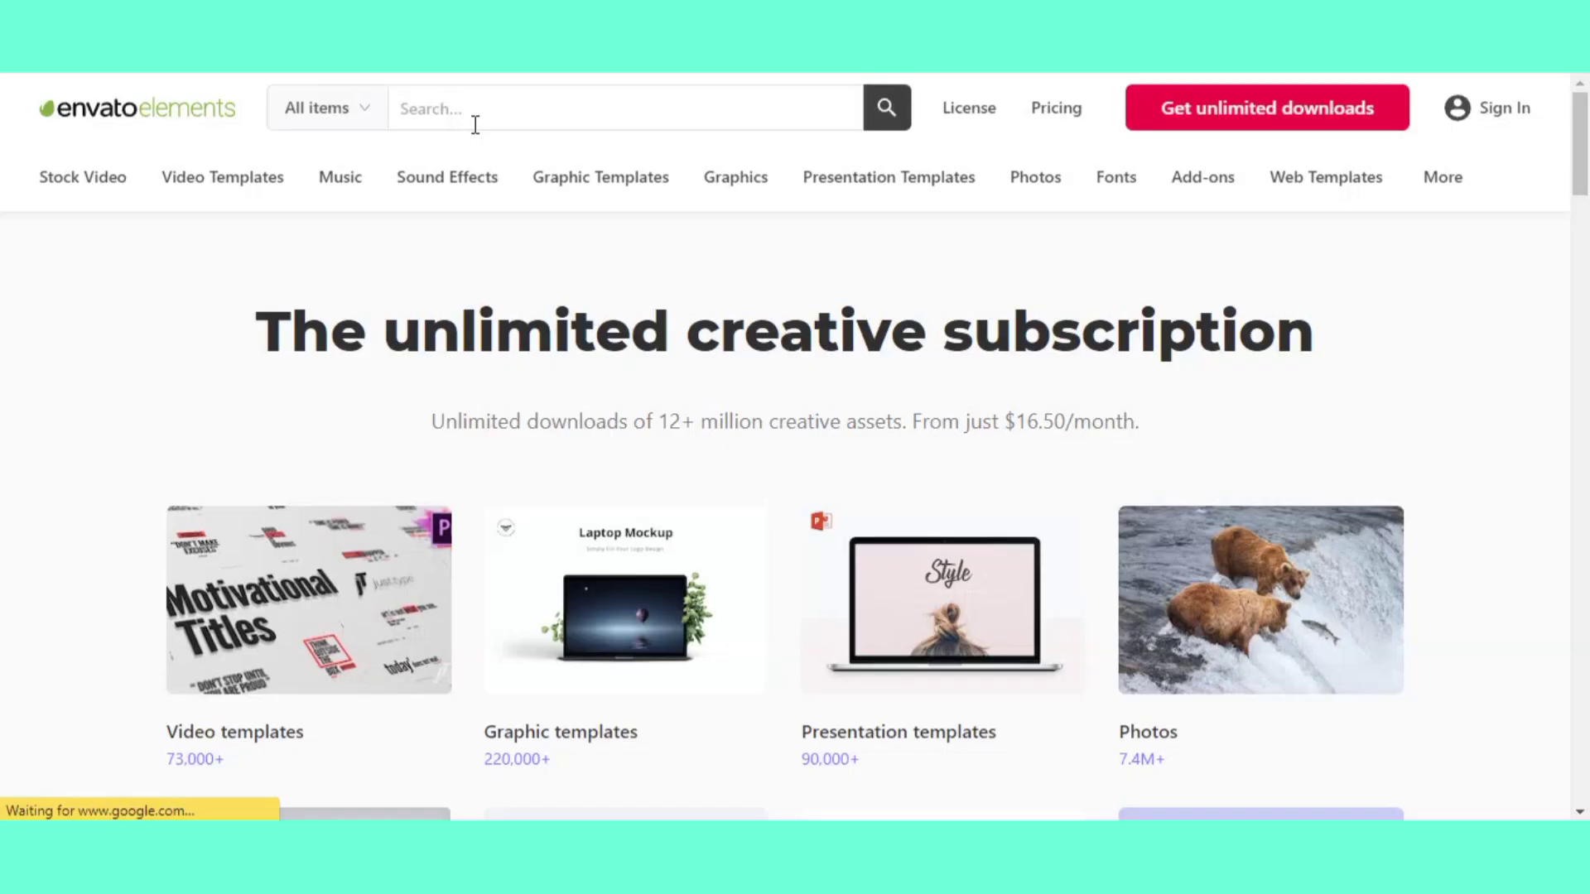
Search Envato Elements for "shopify themes" and look over the search results.
left_click(474, 125)
type("shopify themes")
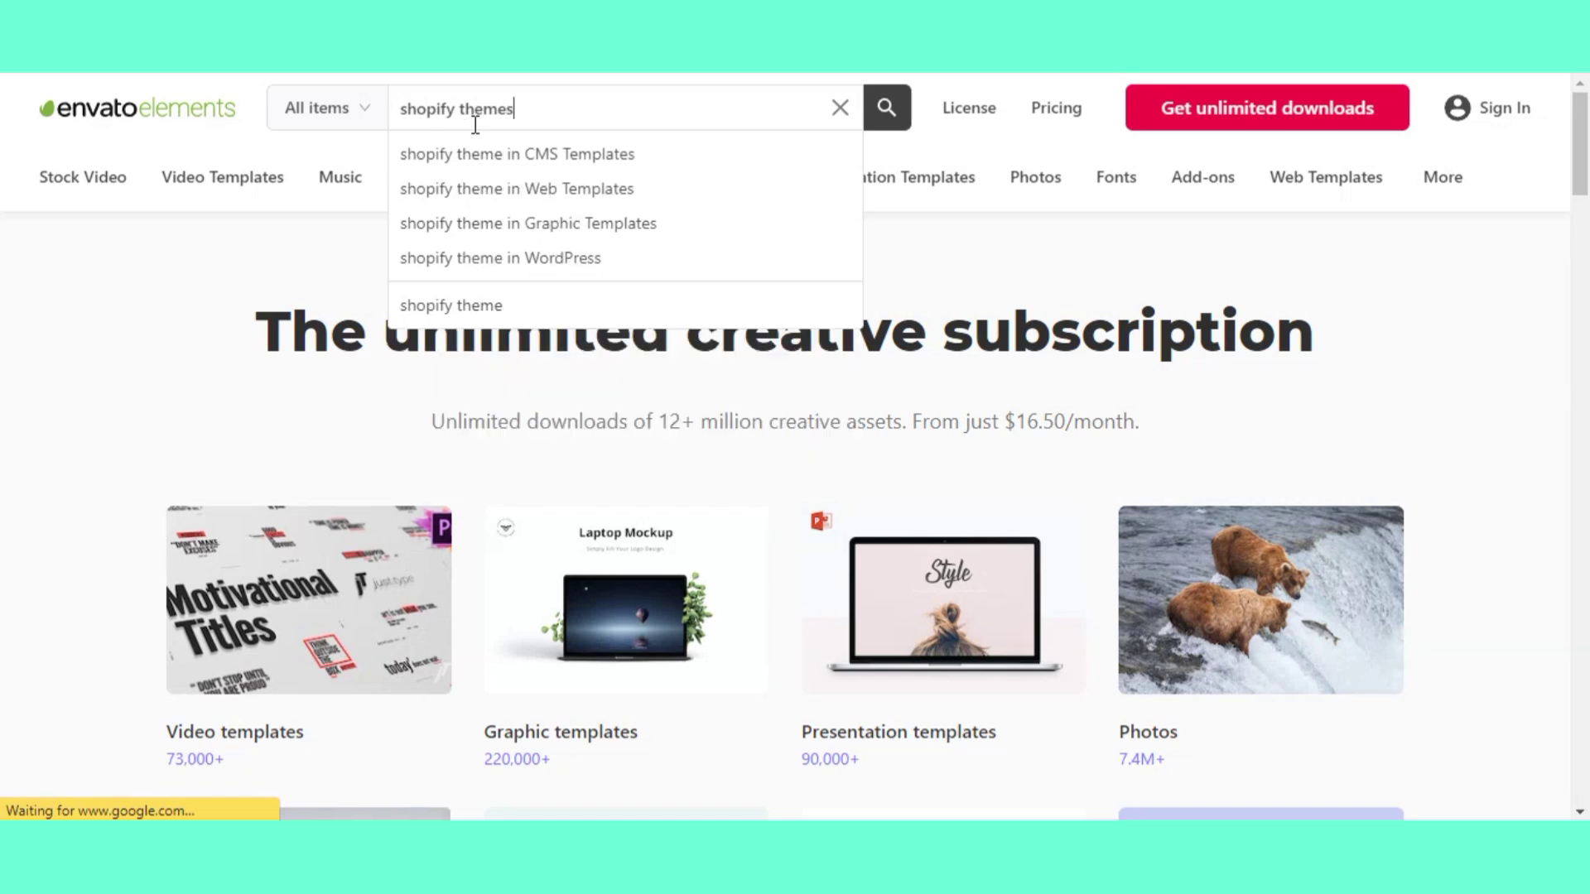
key("Return")
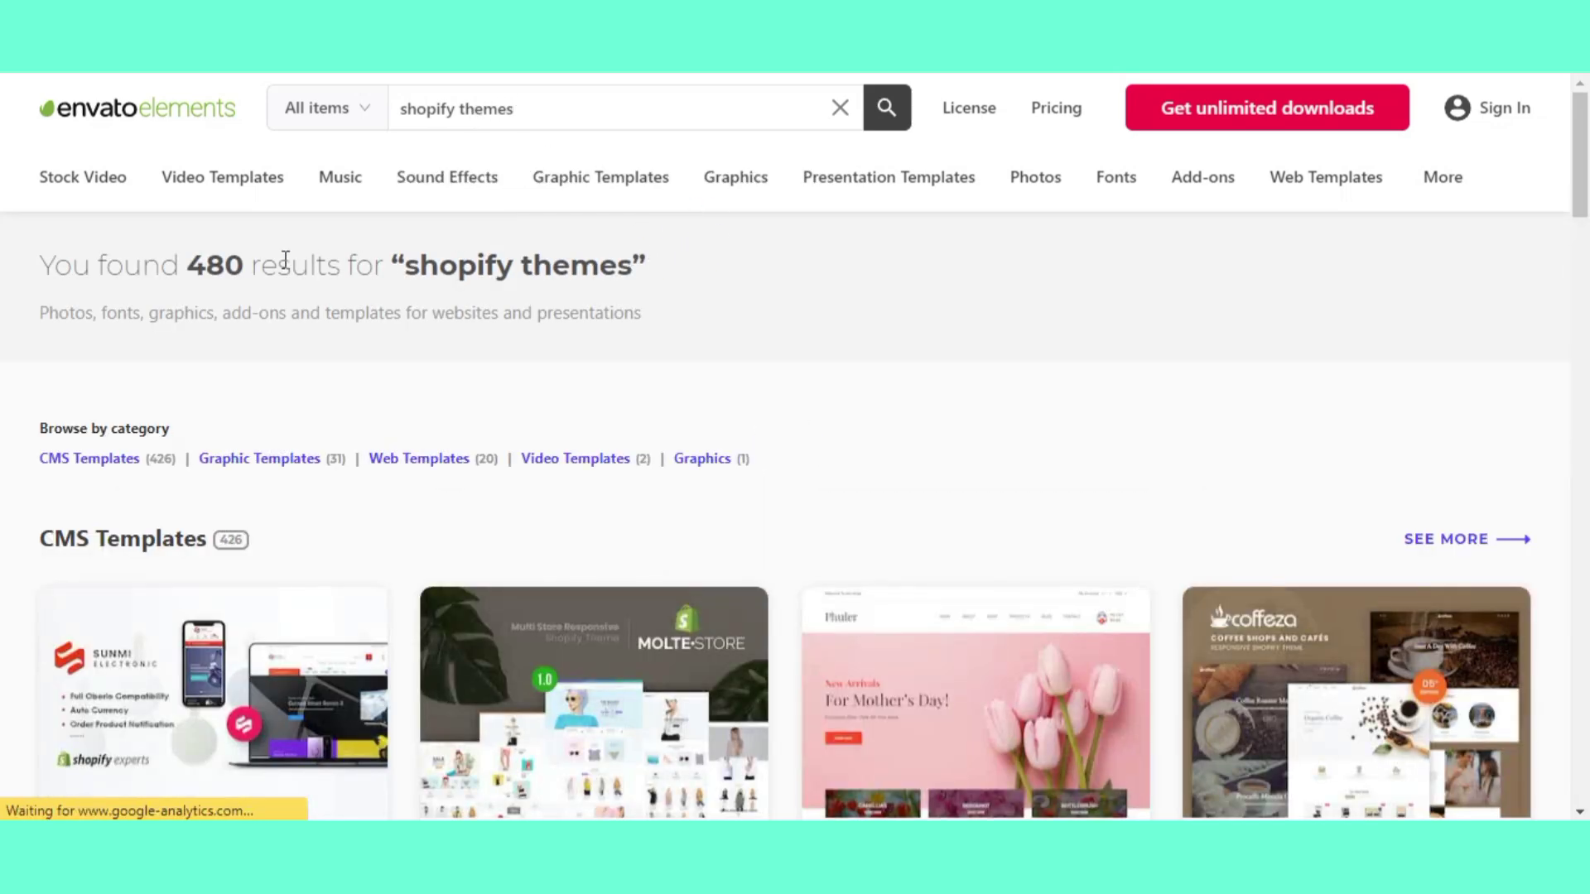
left_click_drag(43, 266, 705, 276)
scroll(732, 279, "down", 1)
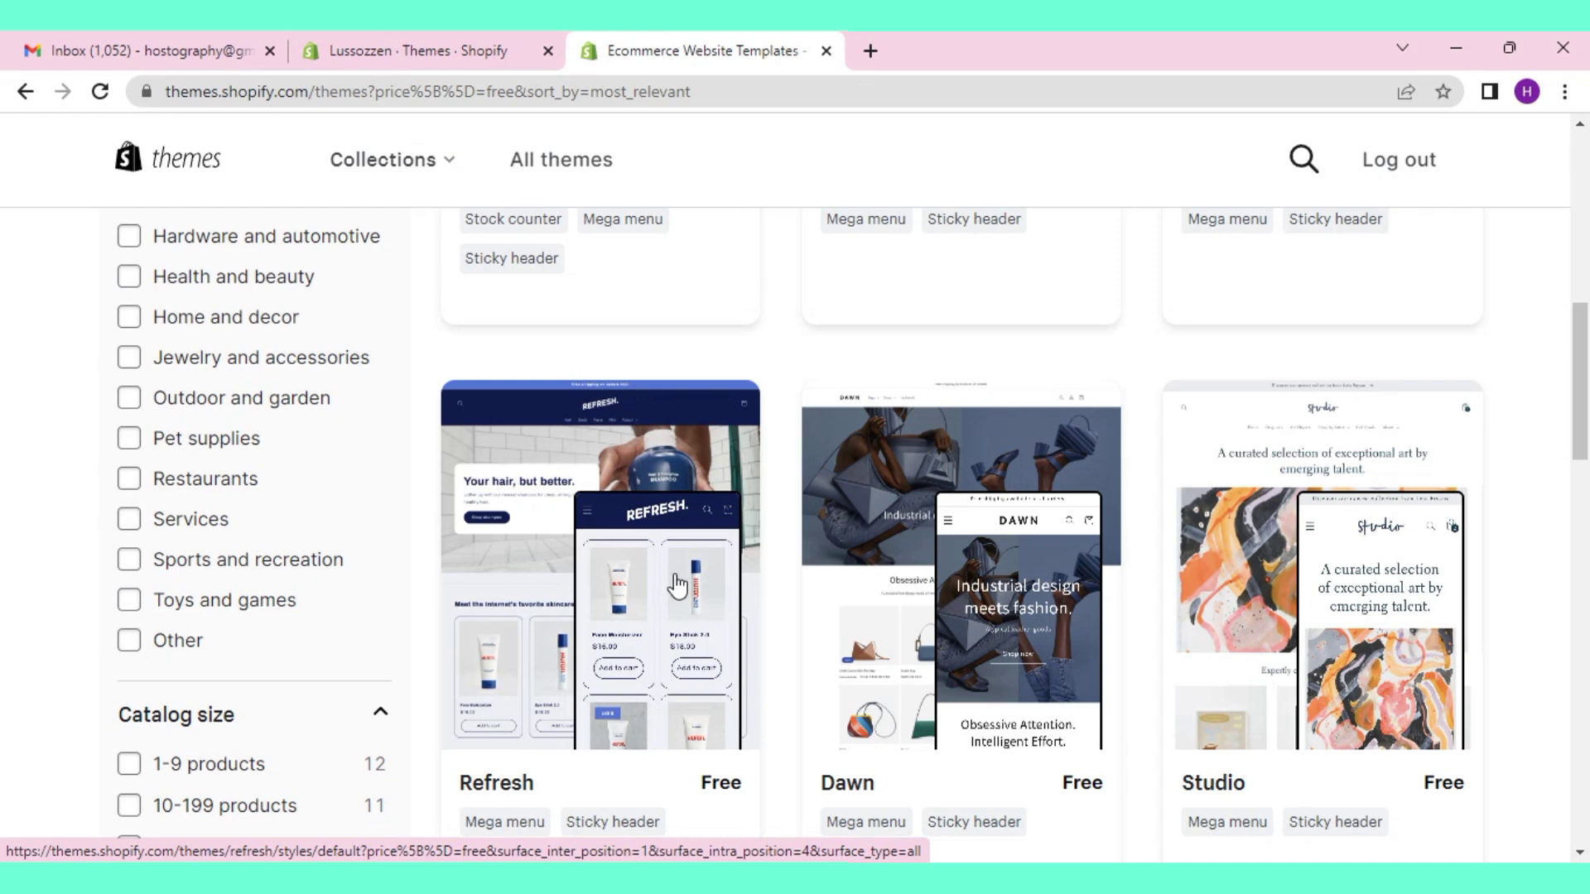
Open the free Refresh theme in the Theme Store and look through its demo store's home page in desktop view.
left_click(677, 584)
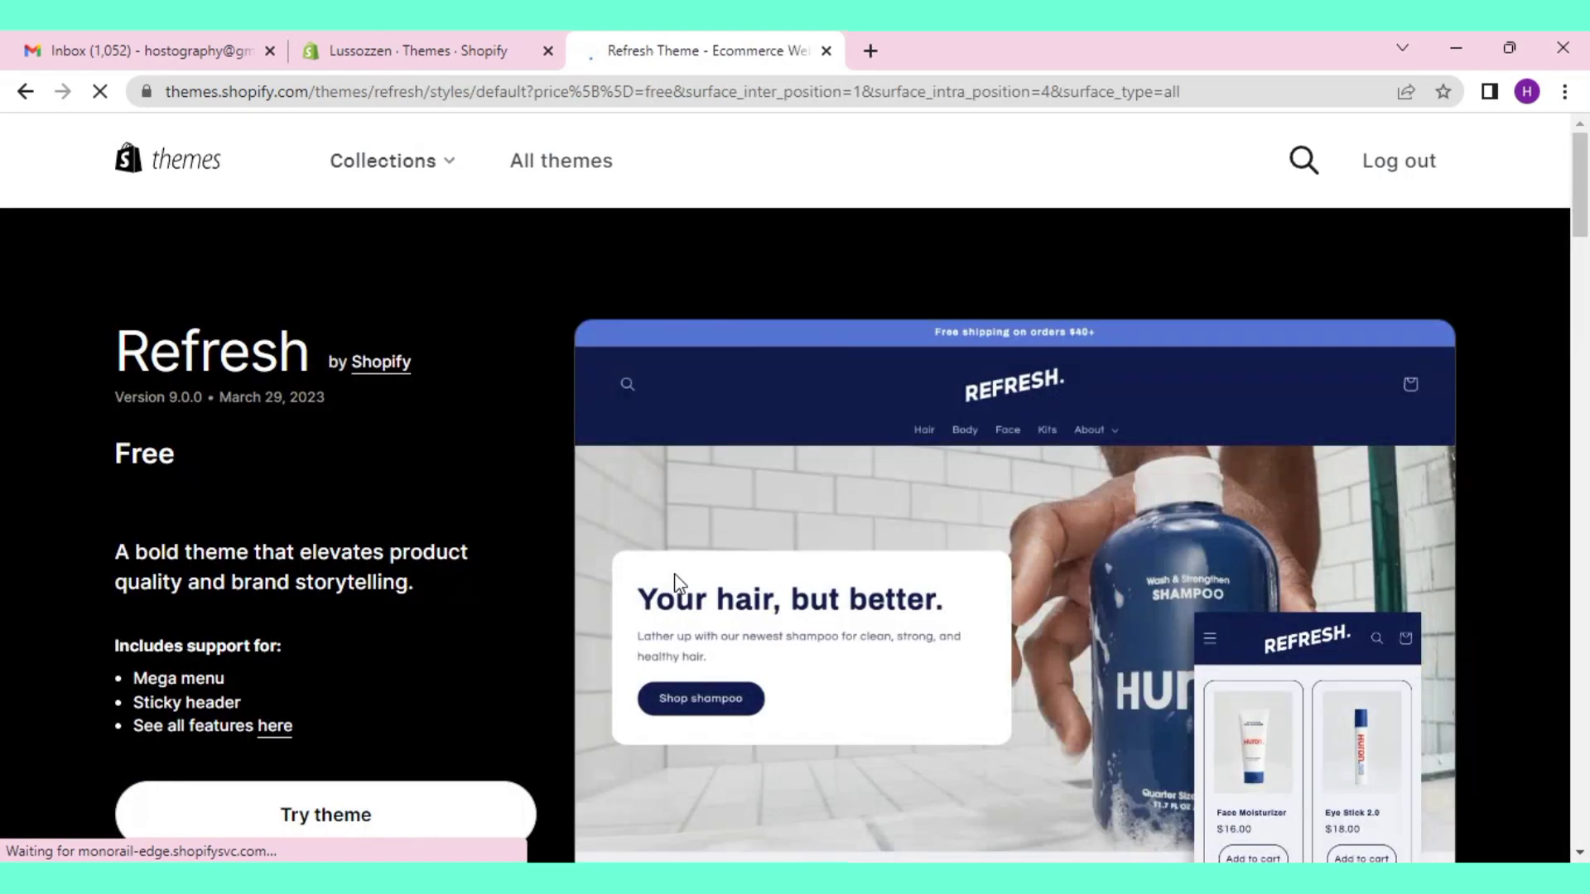
scroll(564, 420, "down", 4)
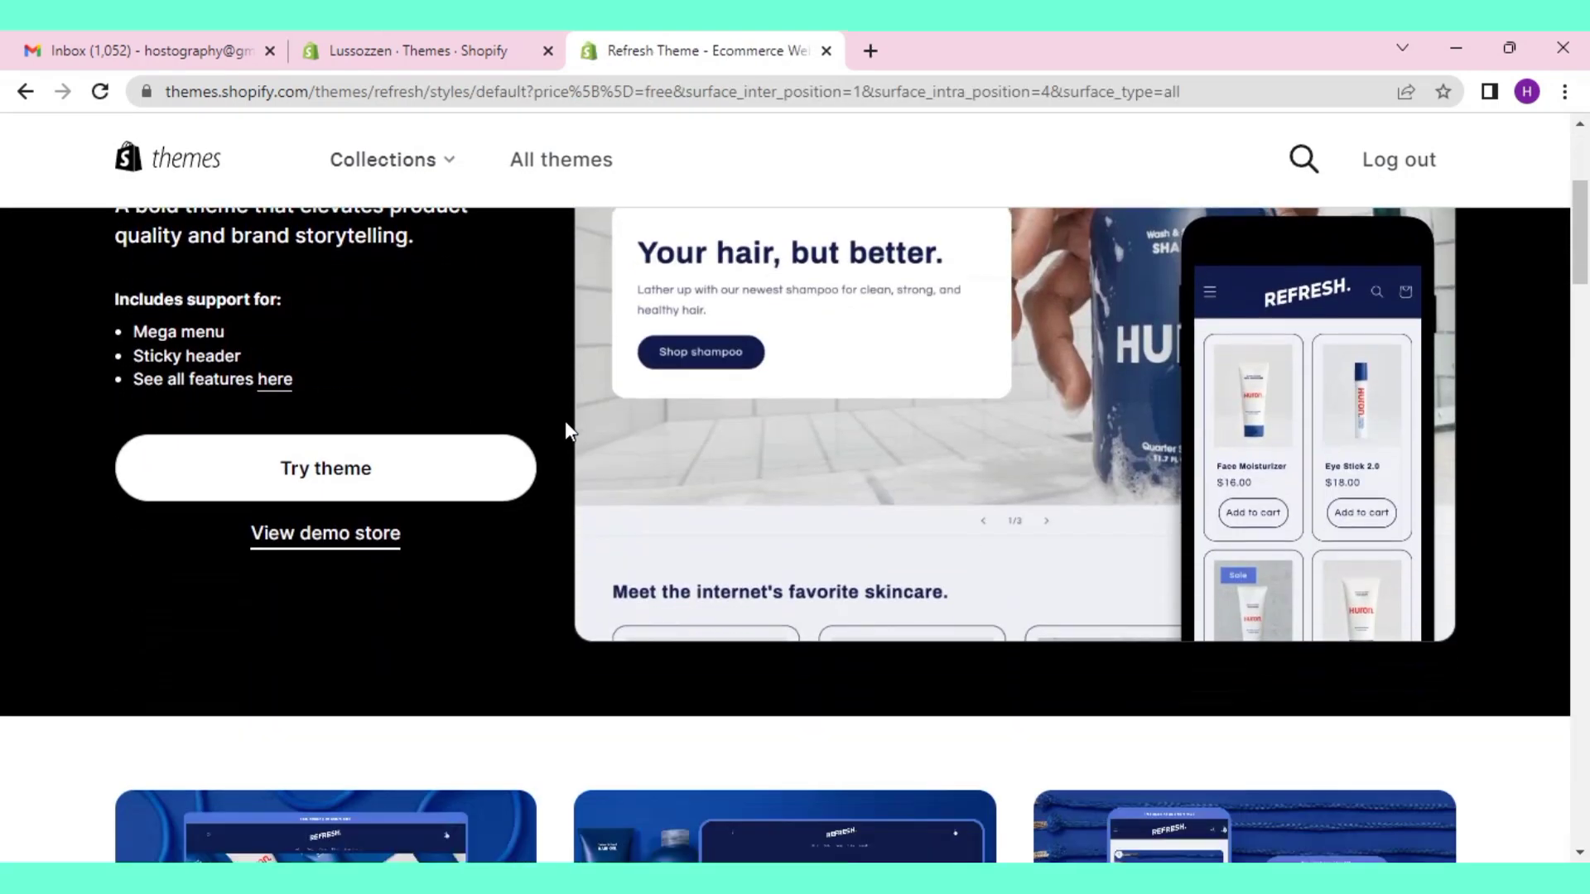
left_click(370, 534)
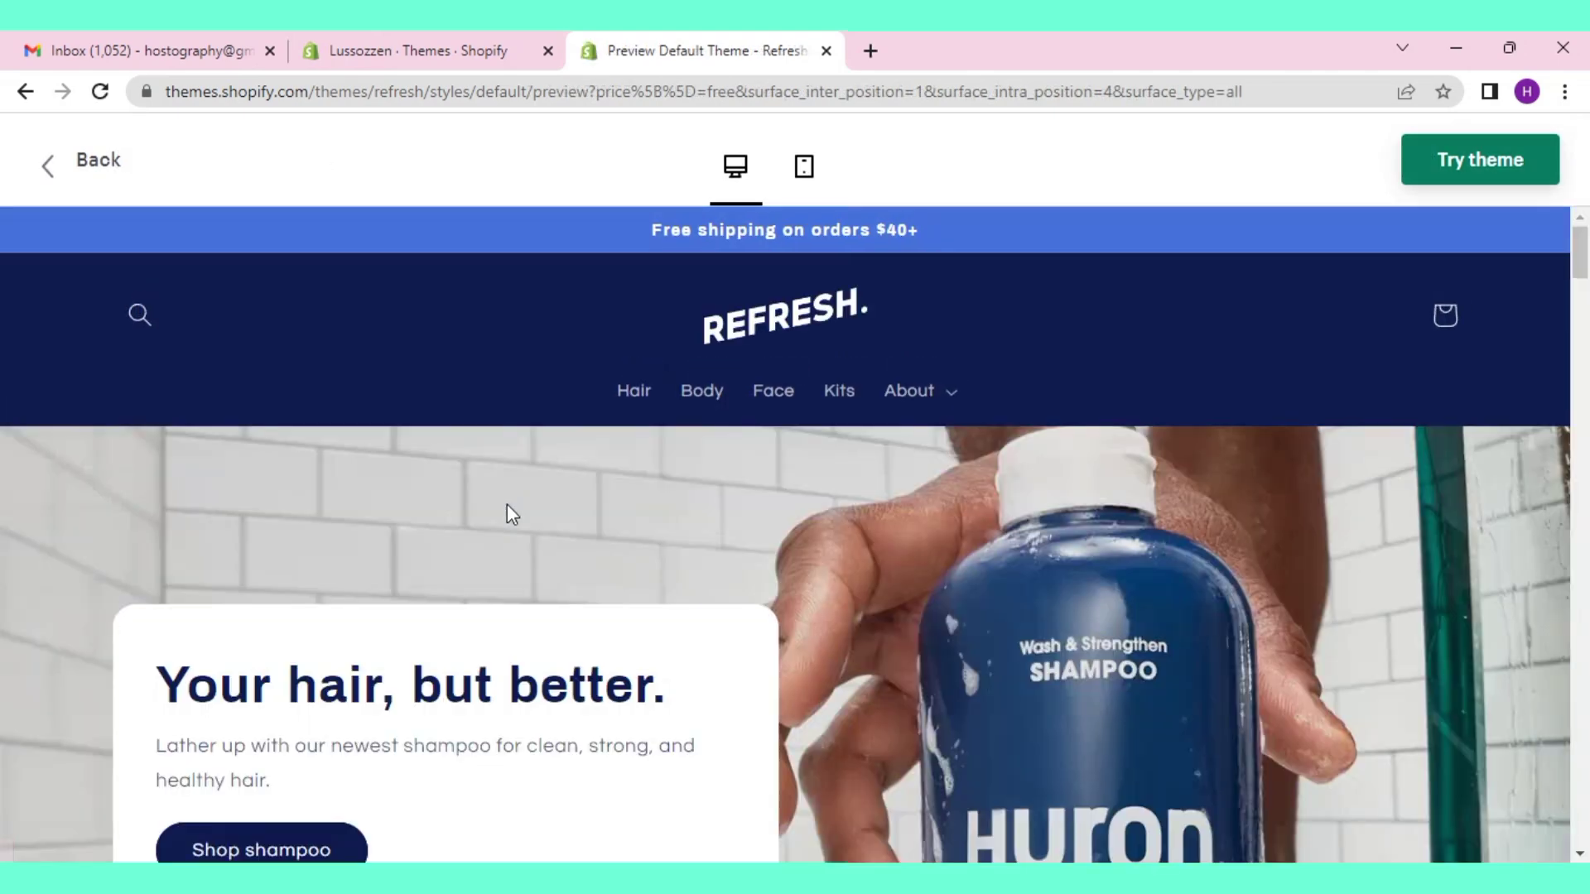
scroll(580, 518, "down", 10)
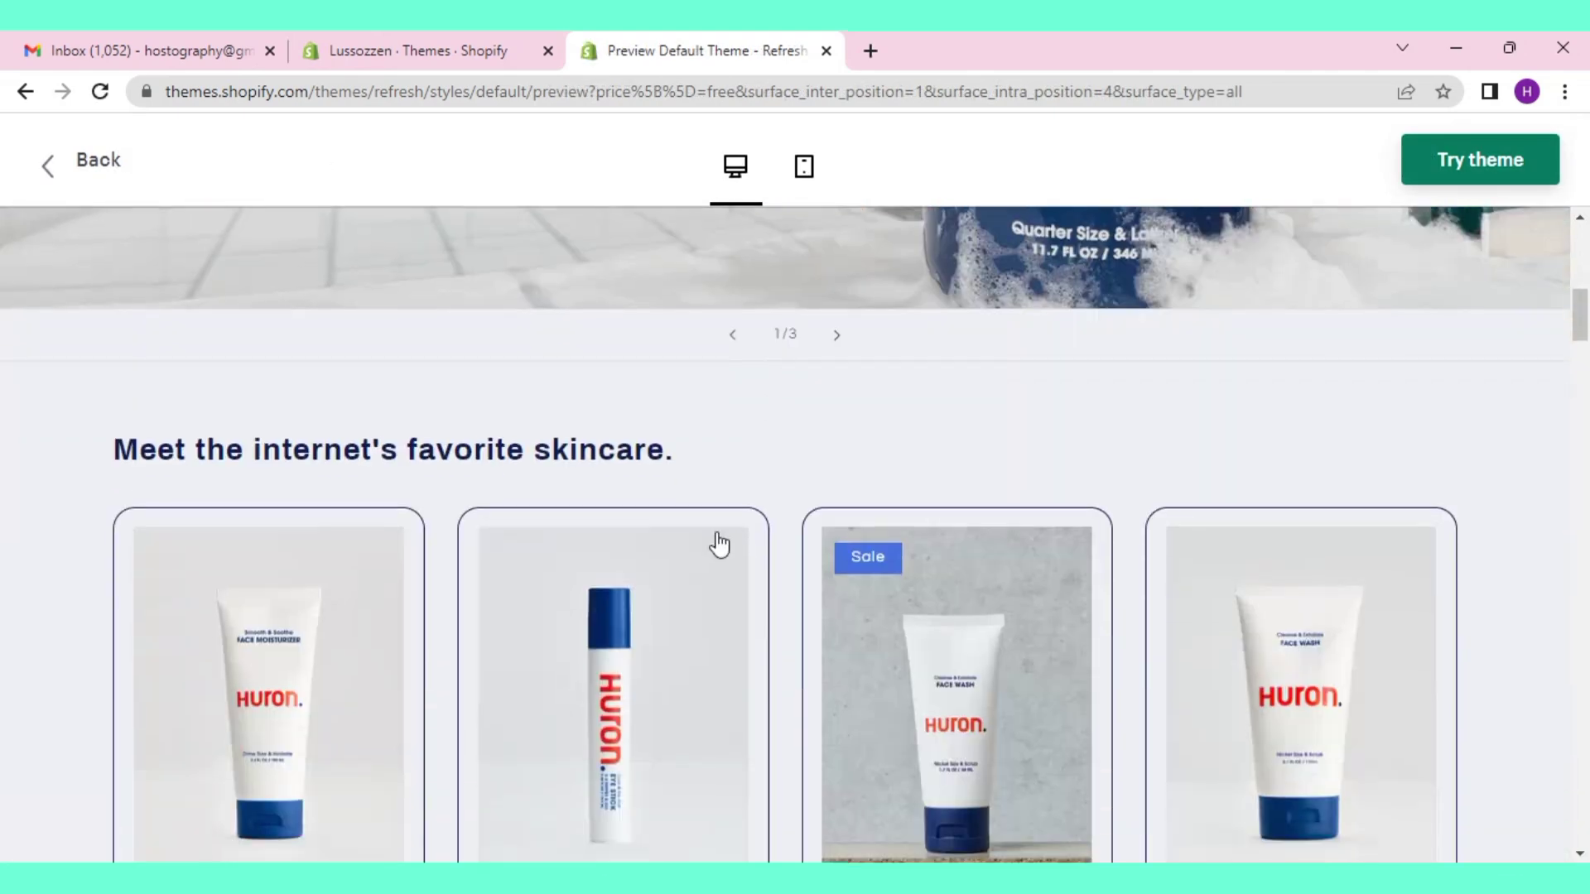
scroll(866, 674, "down", 6)
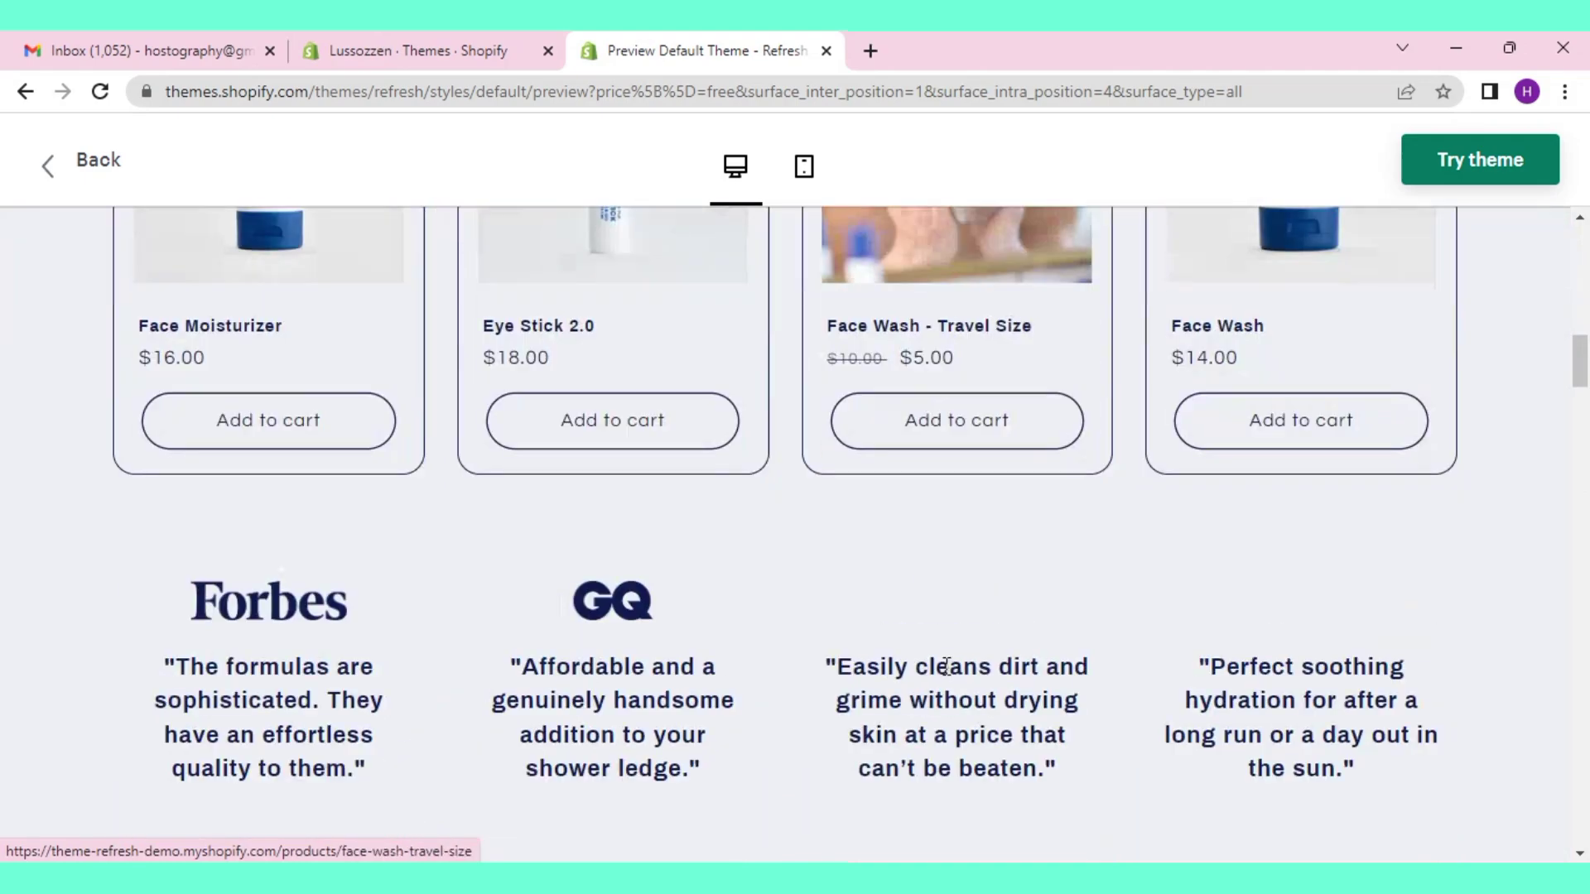
scroll(439, 649, "down", 6)
scroll(777, 443, "up", 14)
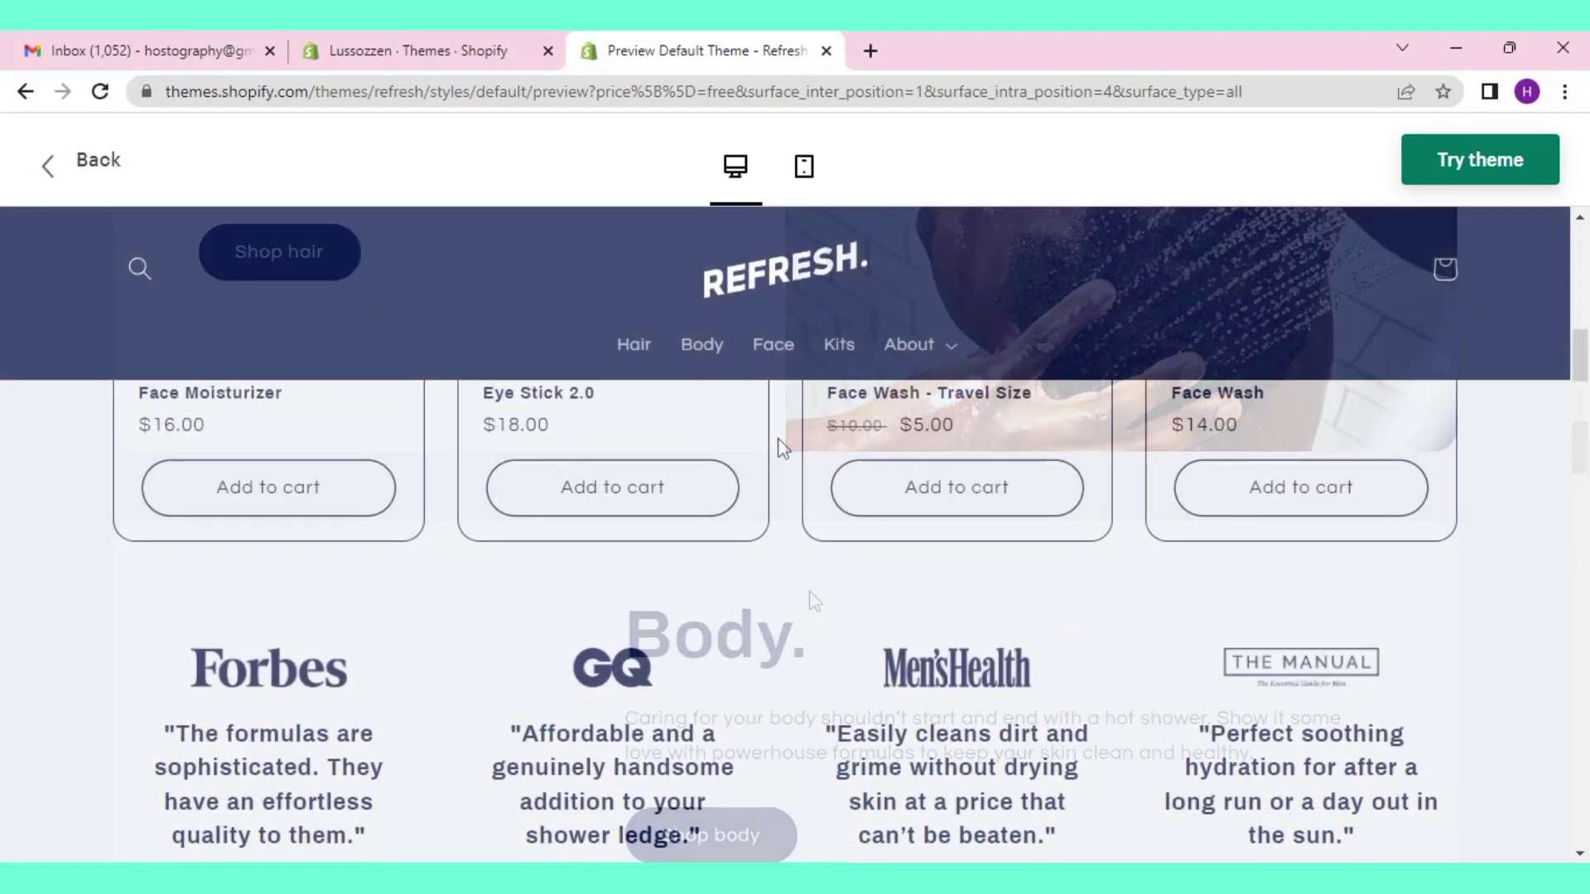
scroll(802, 343, "up", 5)
Check the Refresh demo store in the mobile preview and return to the desktop preview.
left_click(804, 169)
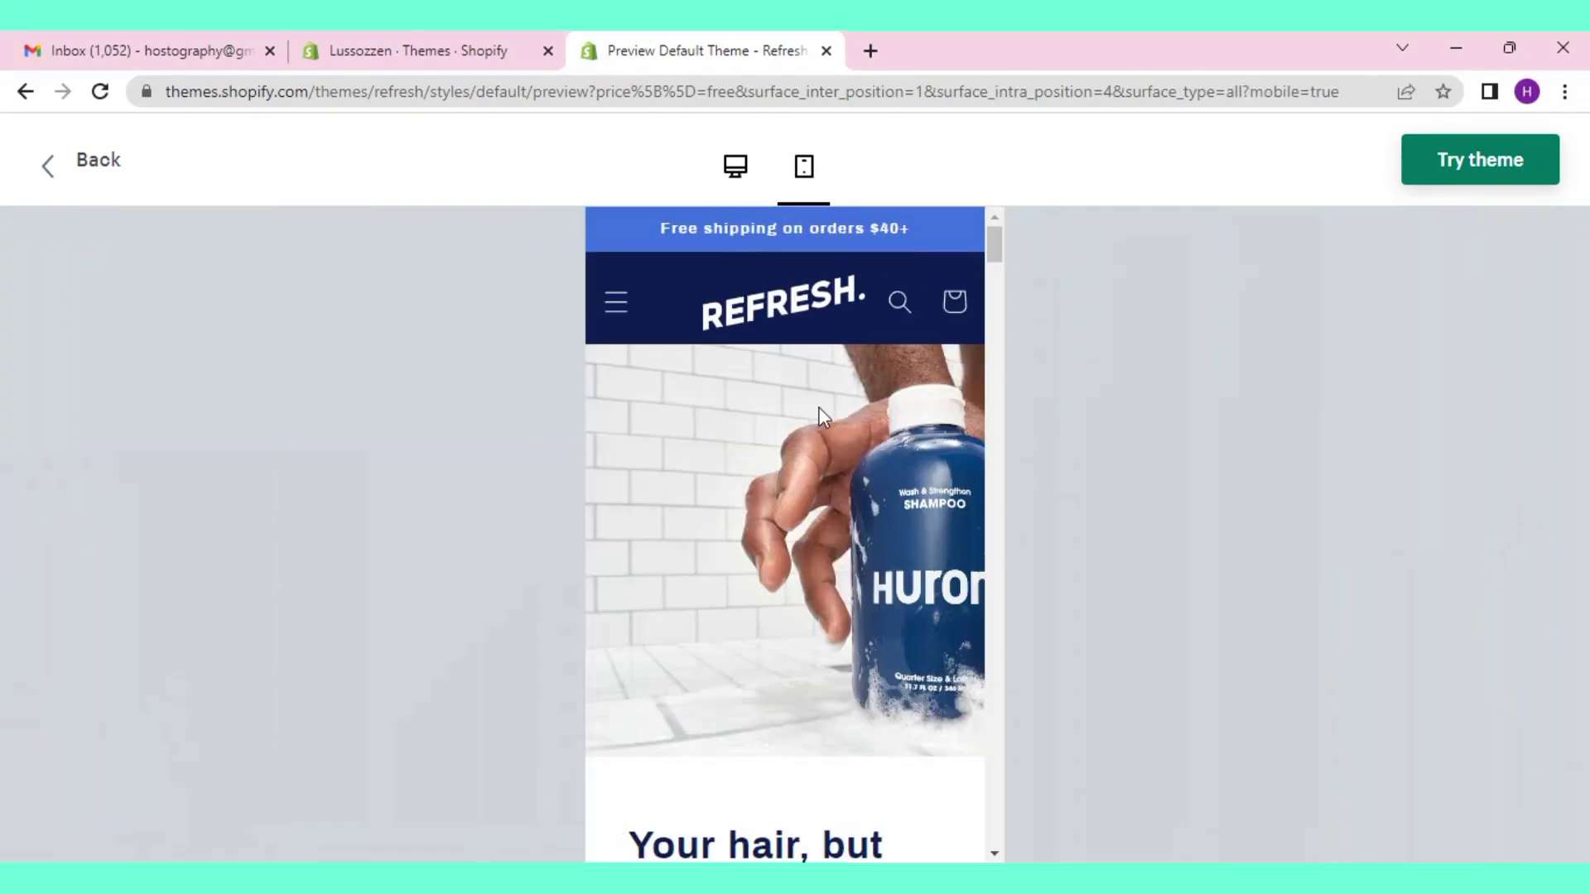
scroll(820, 407, "down", 1)
scroll(820, 409, "down", 10)
scroll(820, 414, "up", 15)
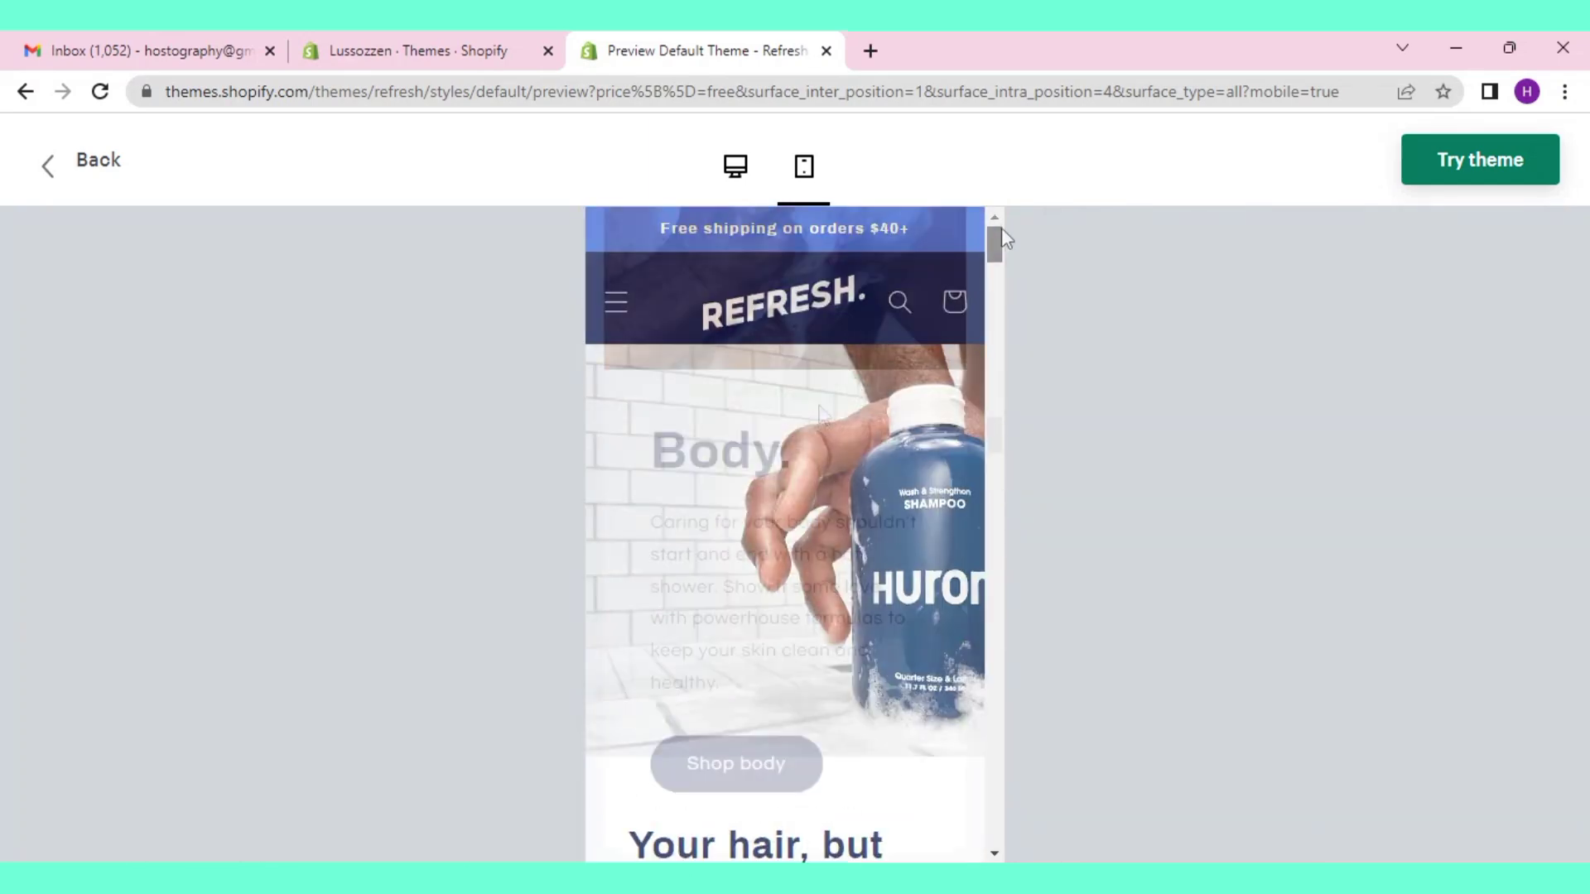
left_click(735, 170)
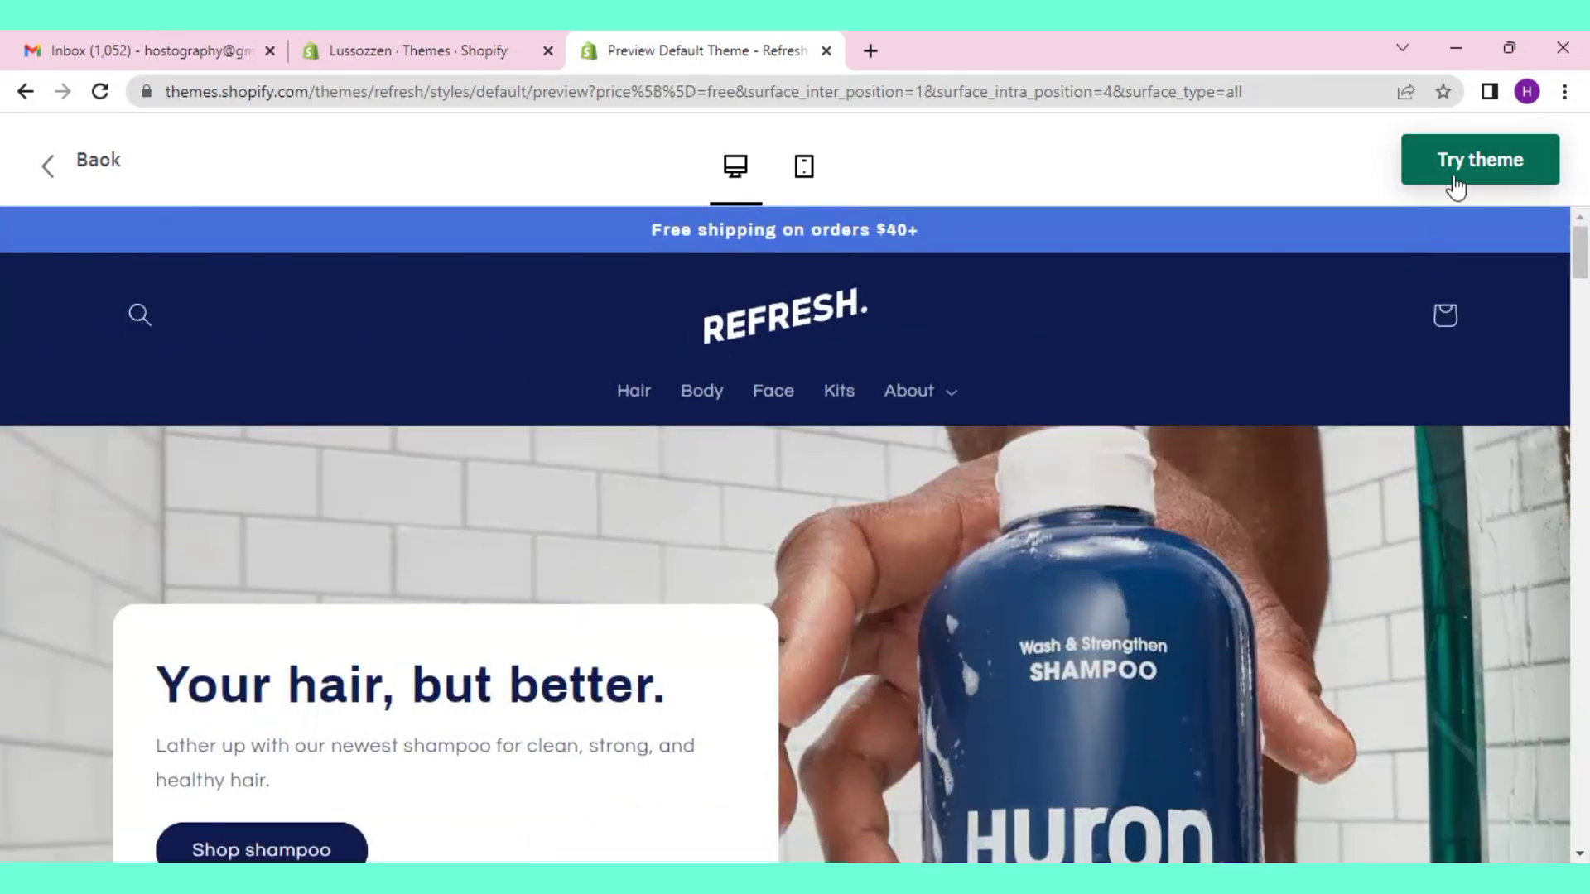
Add the Refresh theme to the Lussozzen store and start publishing it from the theme library.
left_click(1465, 181)
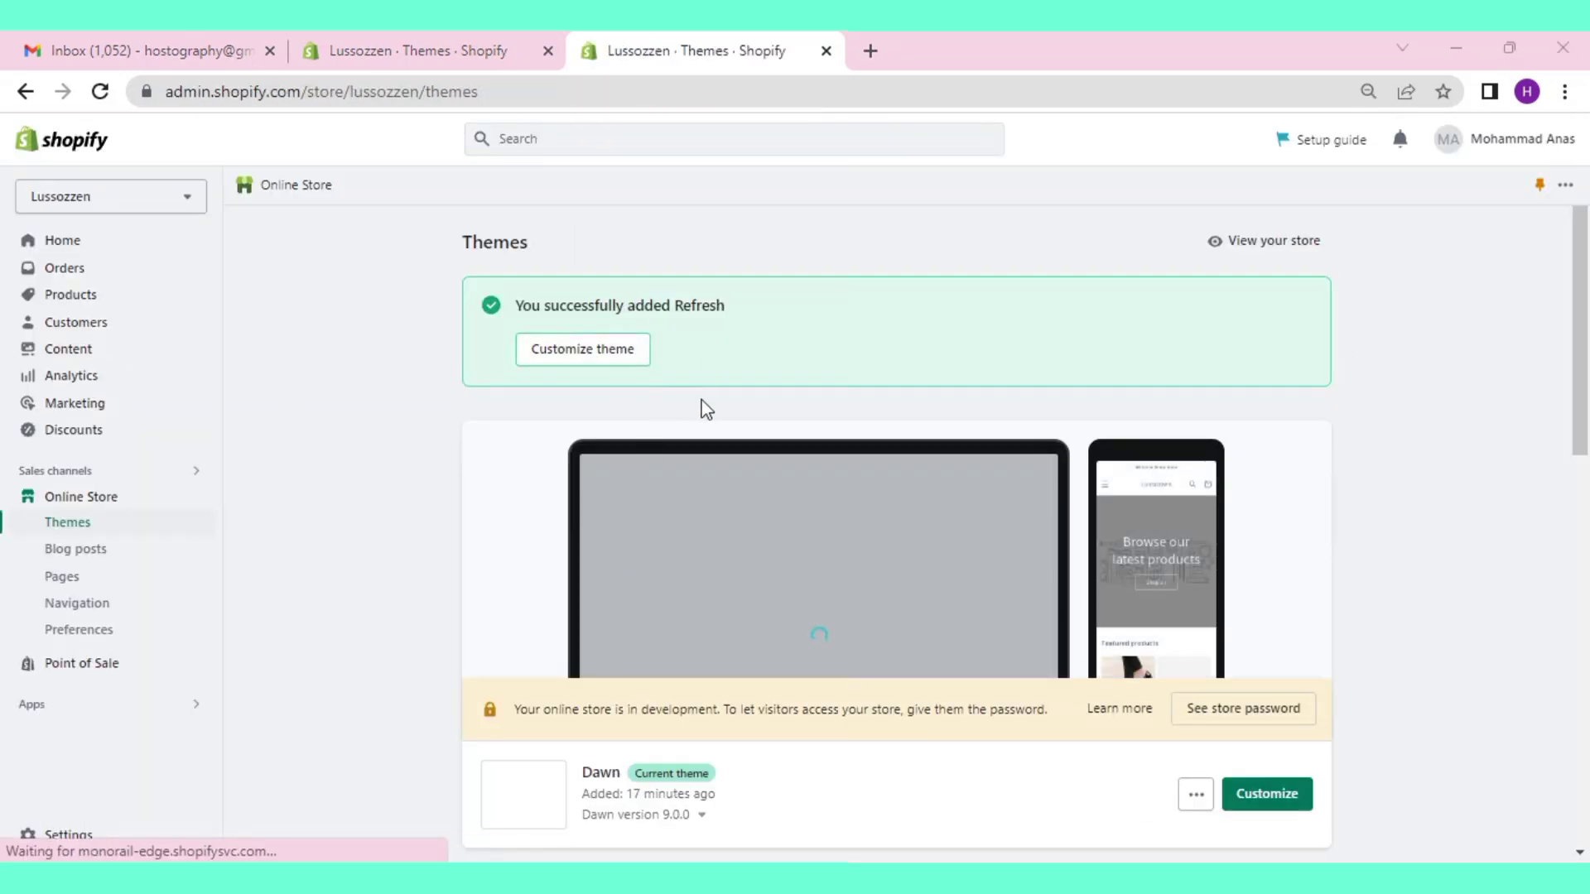
scroll(1161, 524, "down", 5)
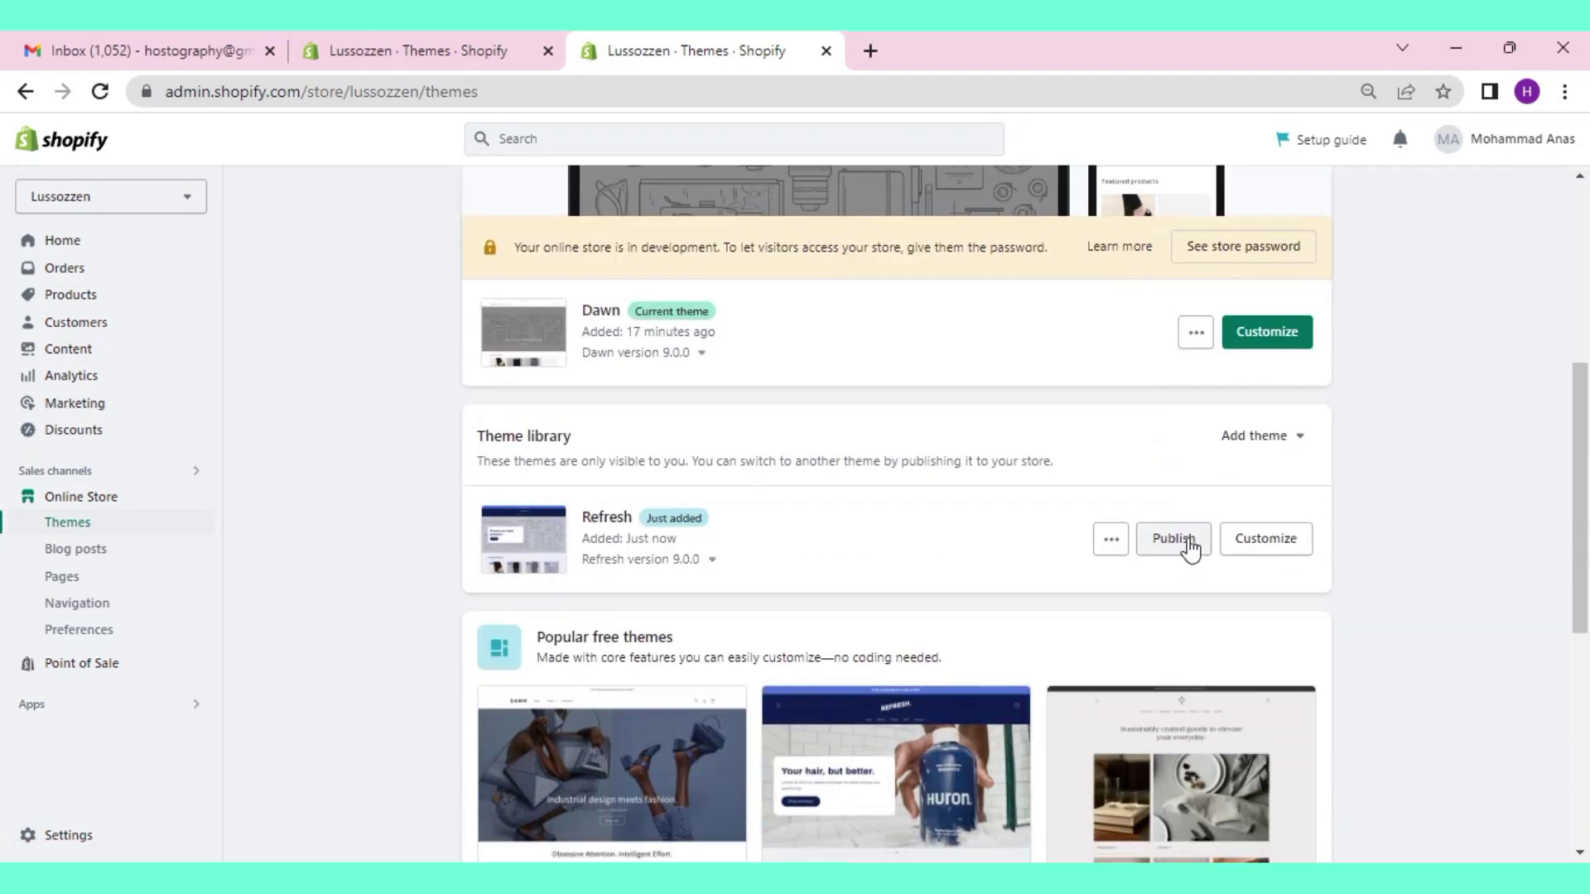
left_click(1189, 540)
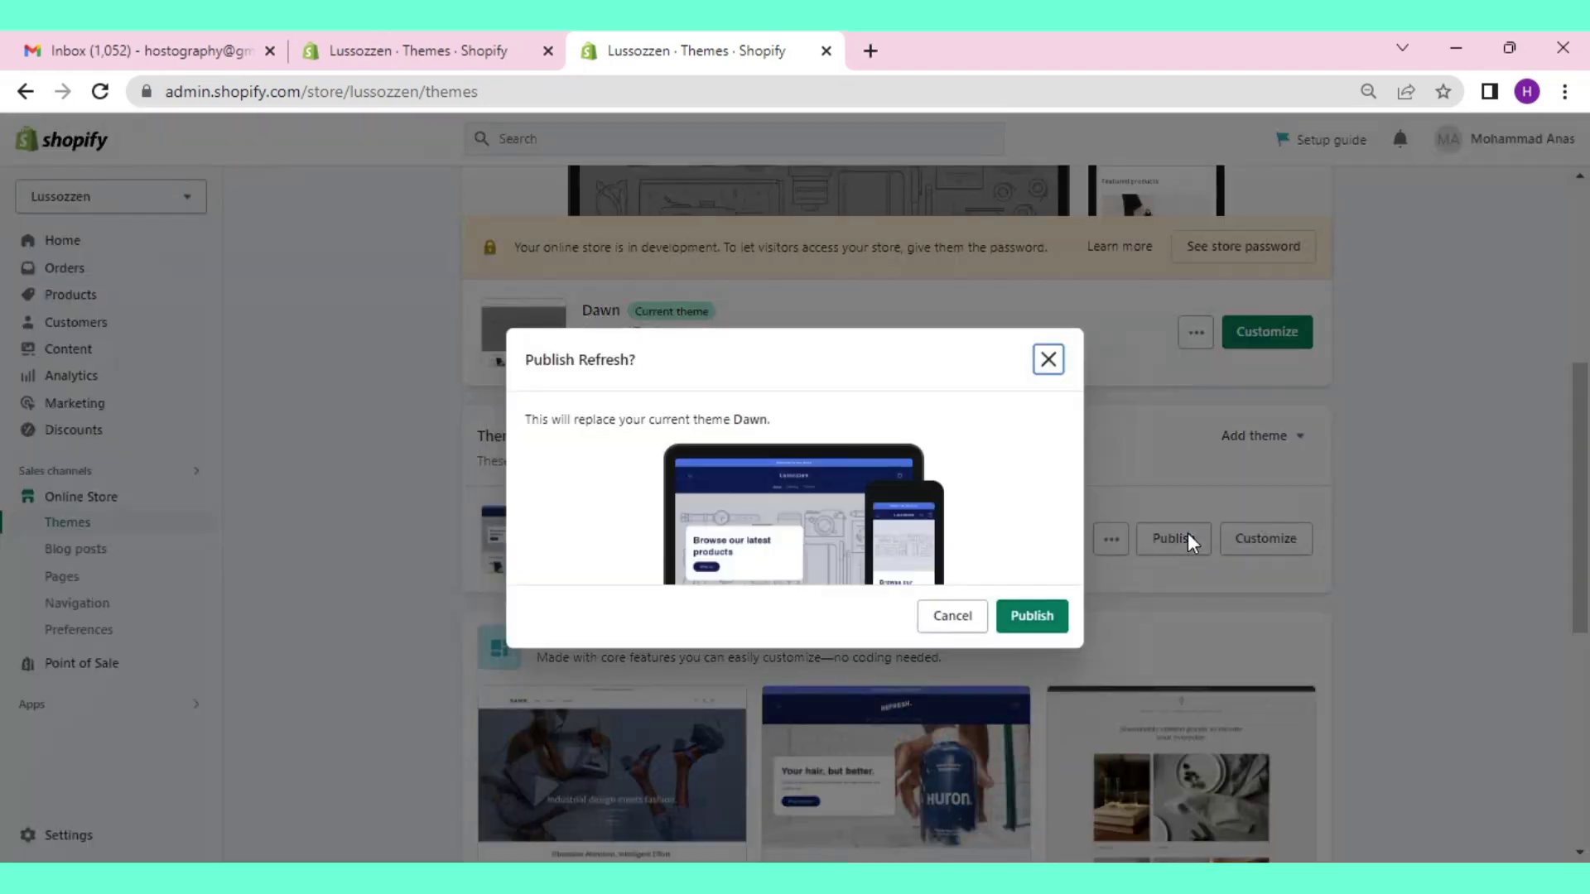